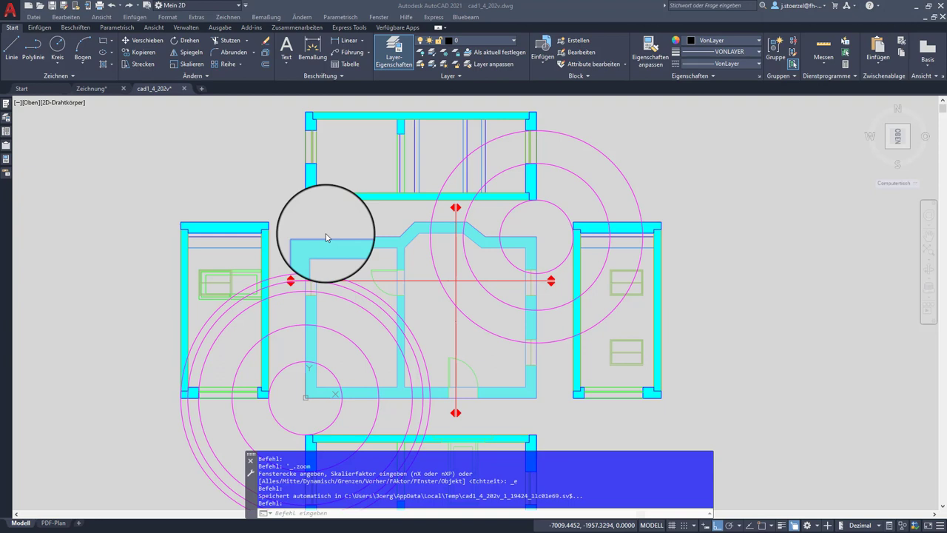
Zoom and pan around the floor plan to inspect the top and bottom rooms
scroll(329, 237, down, 2)
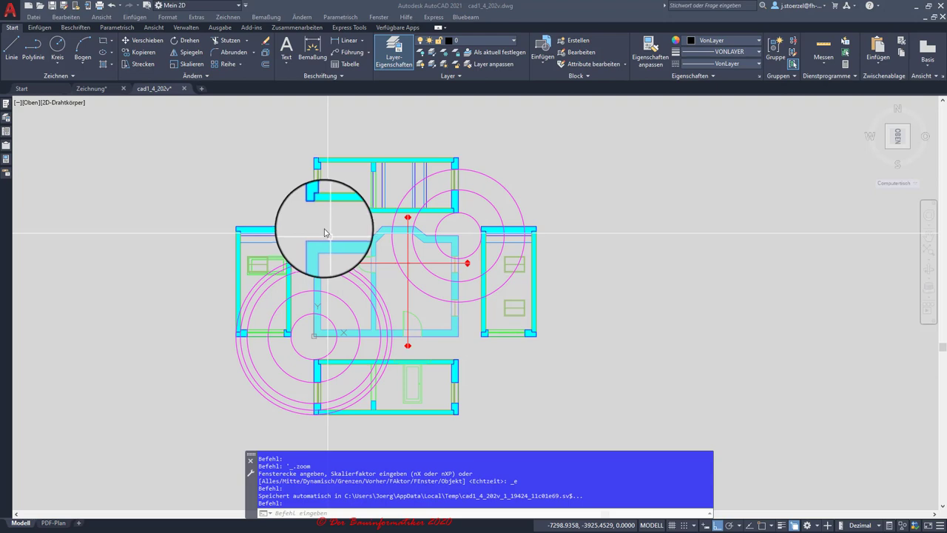
scroll(326, 266, up, 2)
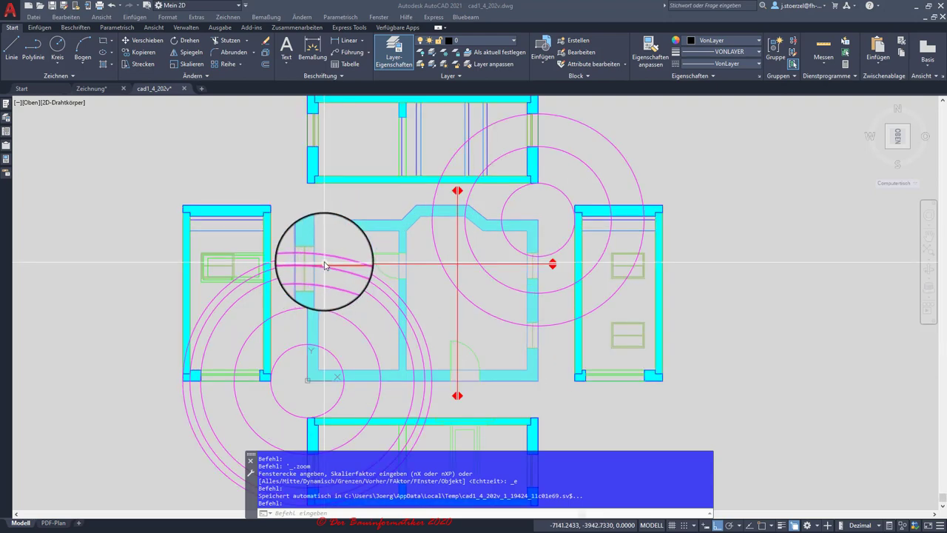
scroll(325, 265, down, 2)
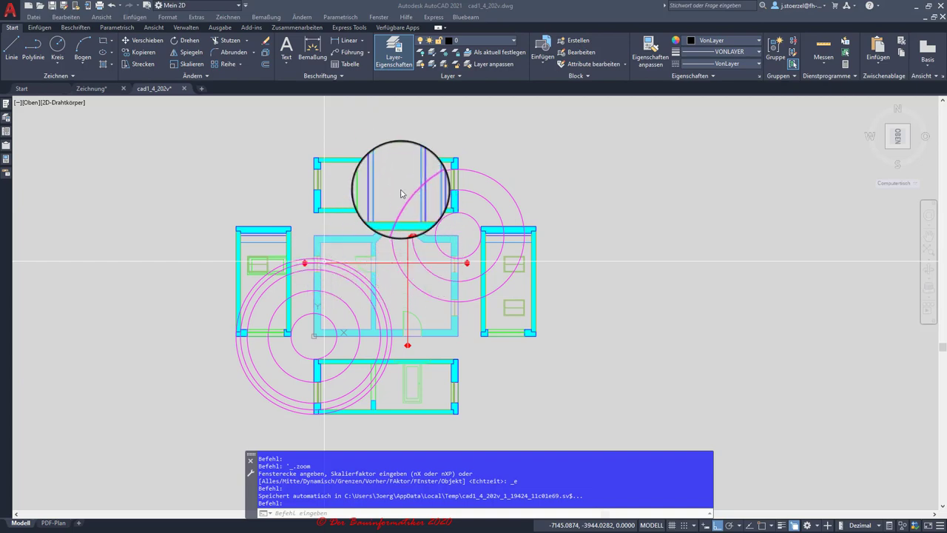
scroll(363, 199, up, 6)
scroll(373, 207, down, 2)
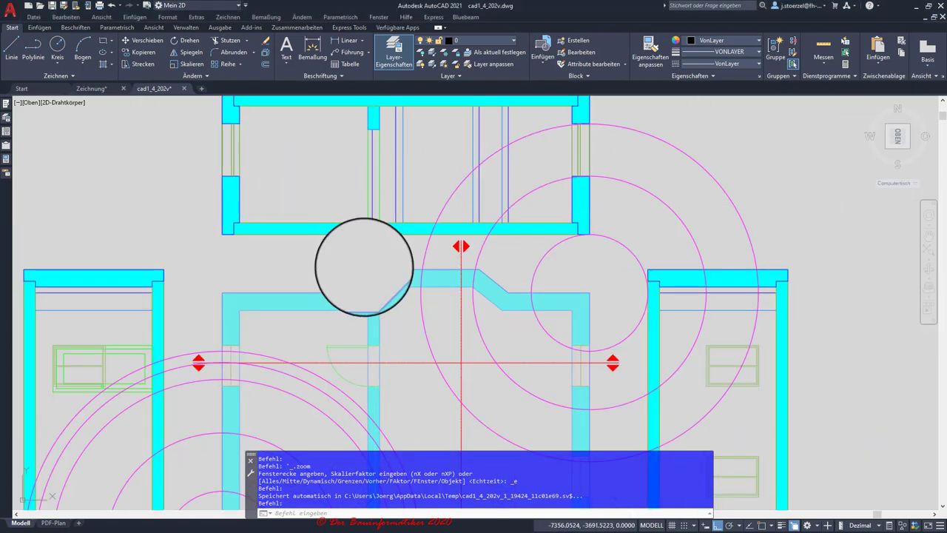
middle_drag(342, 218, 332, 268)
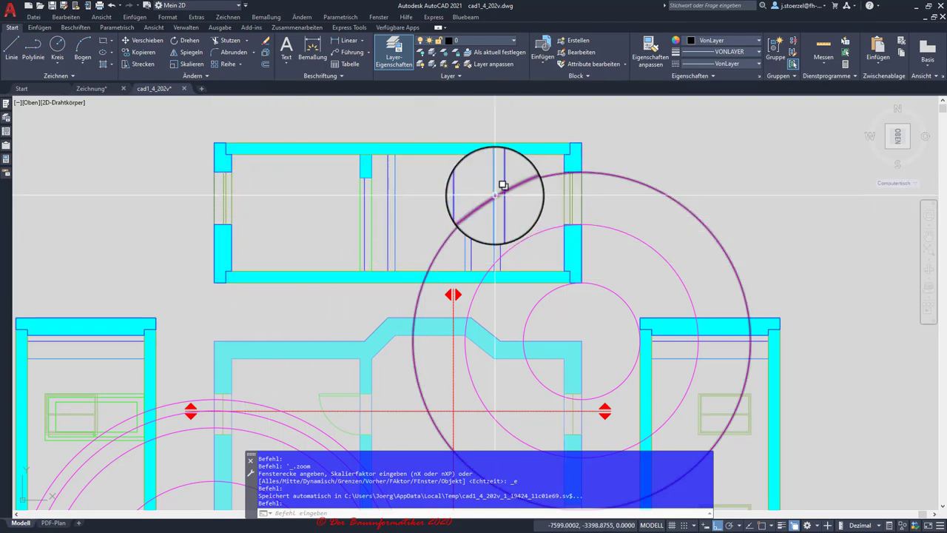
scroll(454, 220, down, 2)
middle_drag(466, 264, 410, 181)
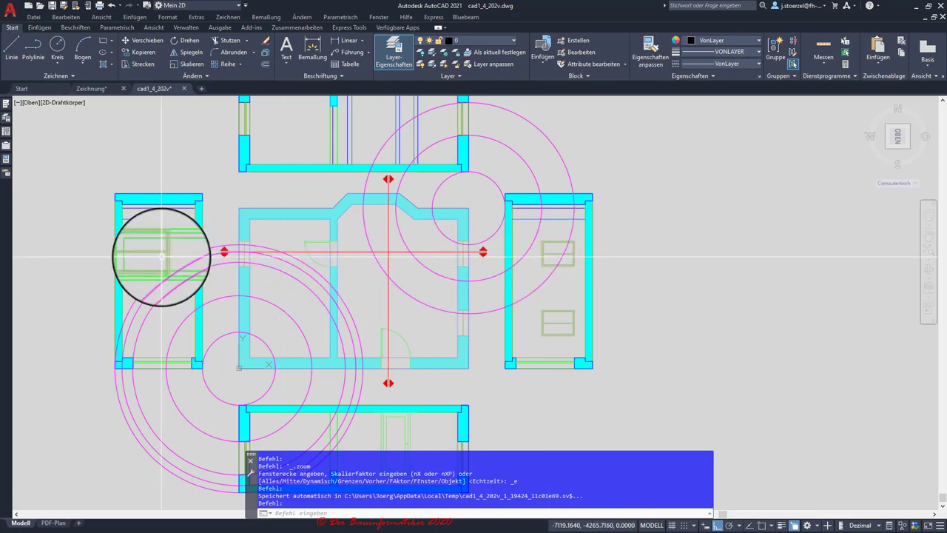
scroll(281, 266, down, 2)
middle_drag(275, 286, 289, 232)
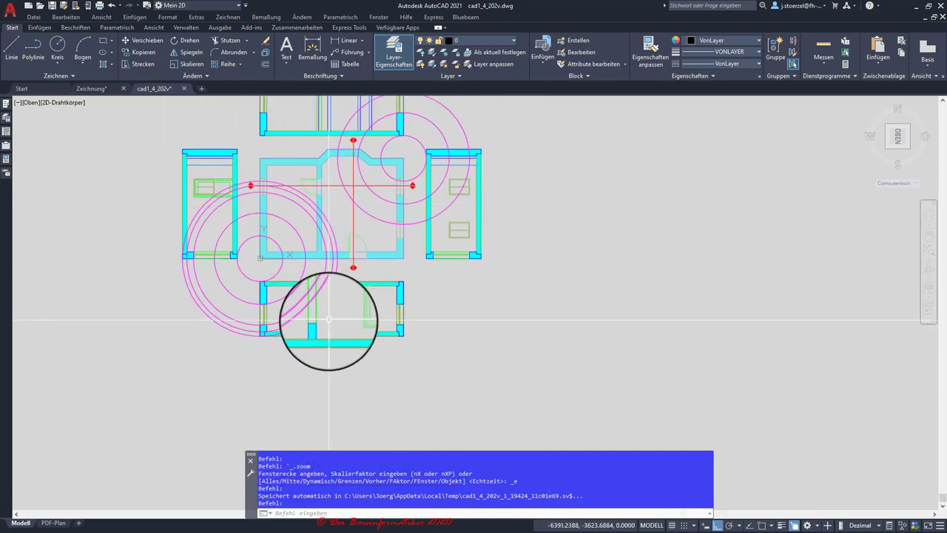
scroll(323, 302, up, 4)
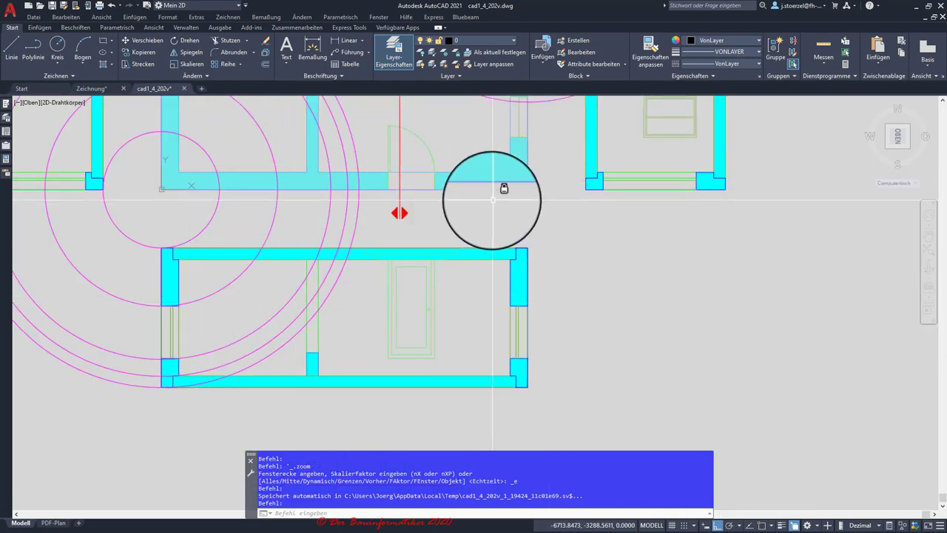
middle_drag(375, 254, 415, 341)
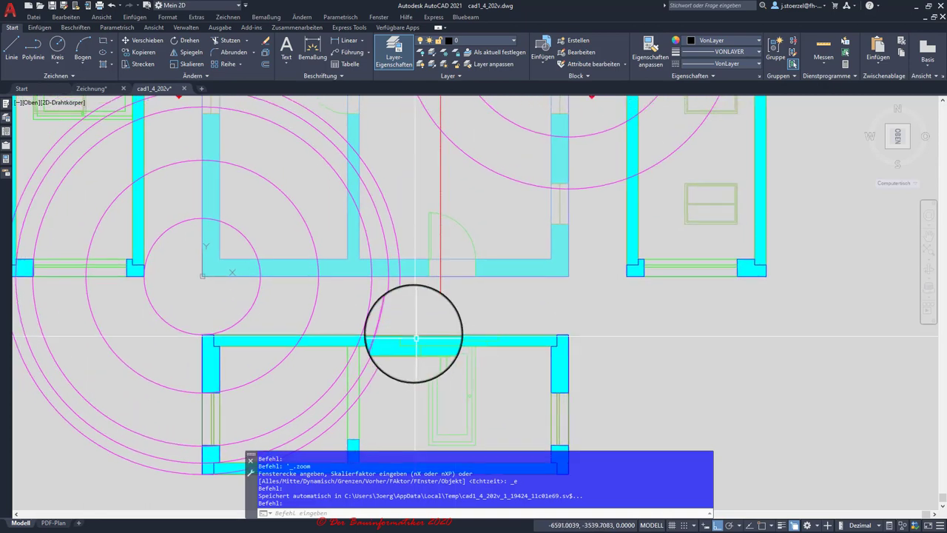
scroll(514, 269, down, 2)
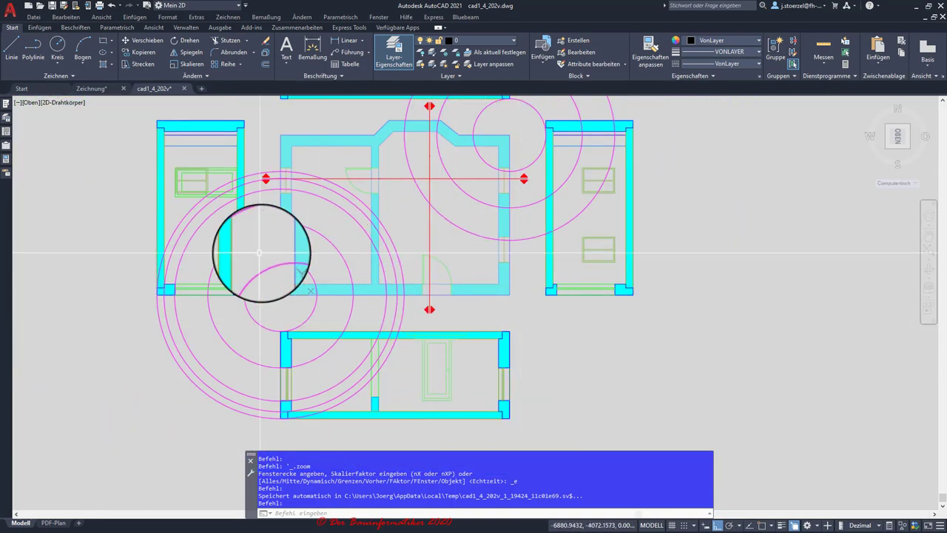
middle_drag(253, 254, 294, 366)
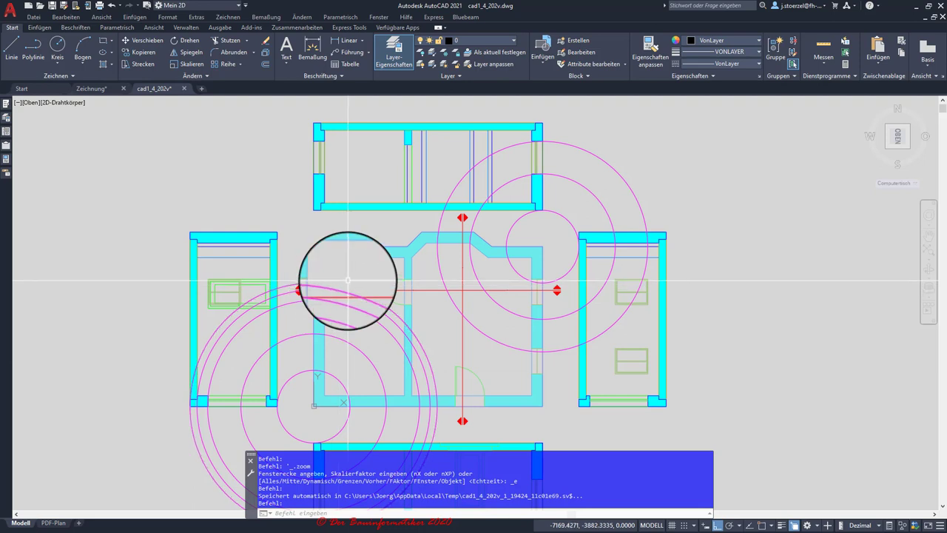
middle_drag(338, 280, 342, 300)
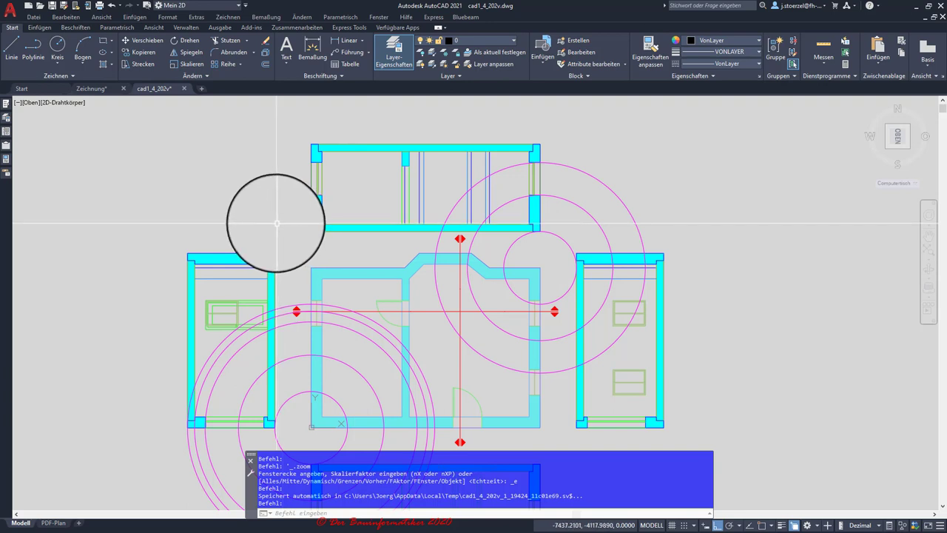
Restore the saved Grundriss view from the viewport view list and zoom out to the whole house
click(31, 107)
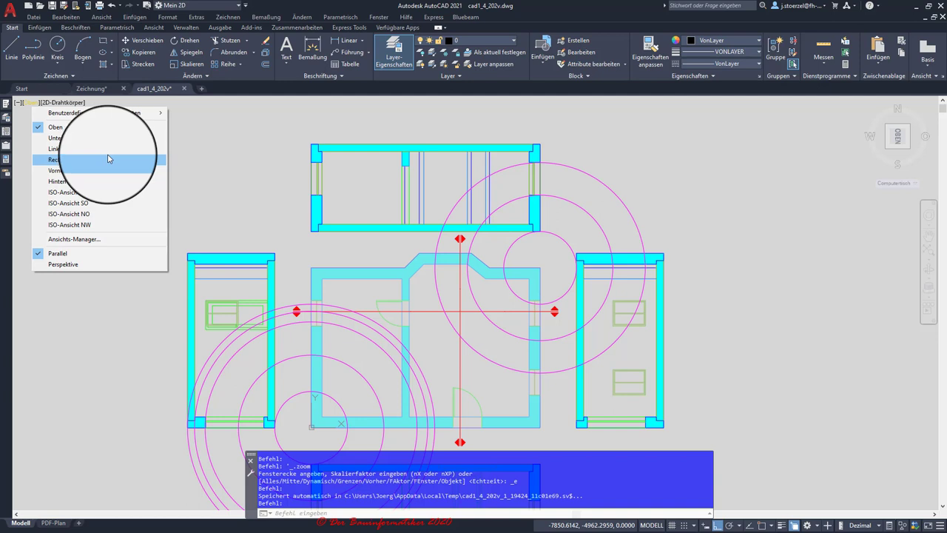
mouse_move(94, 112)
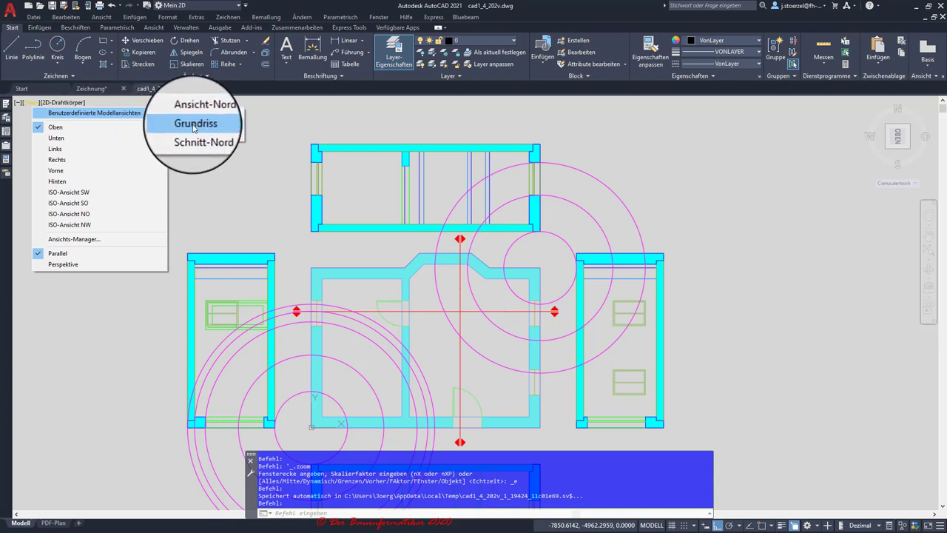
click(193, 127)
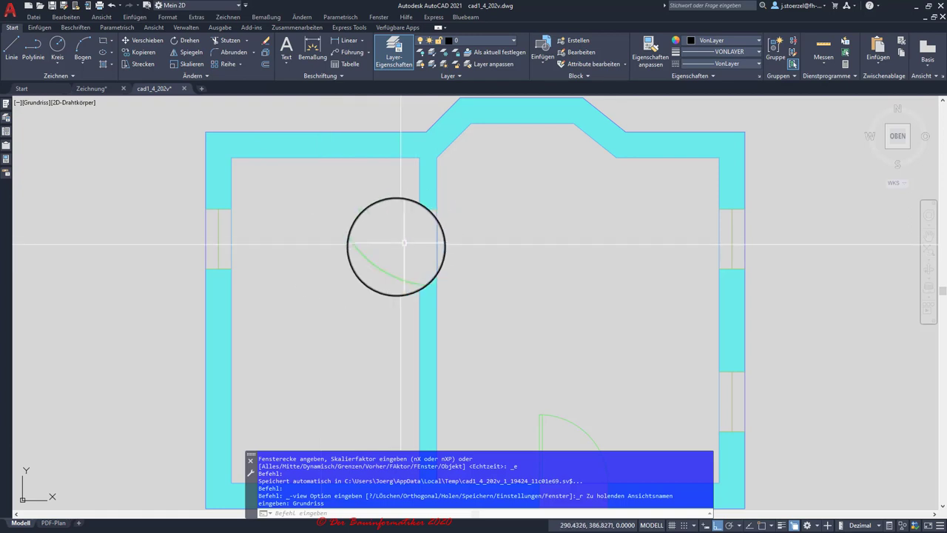
scroll(395, 236, down, 5)
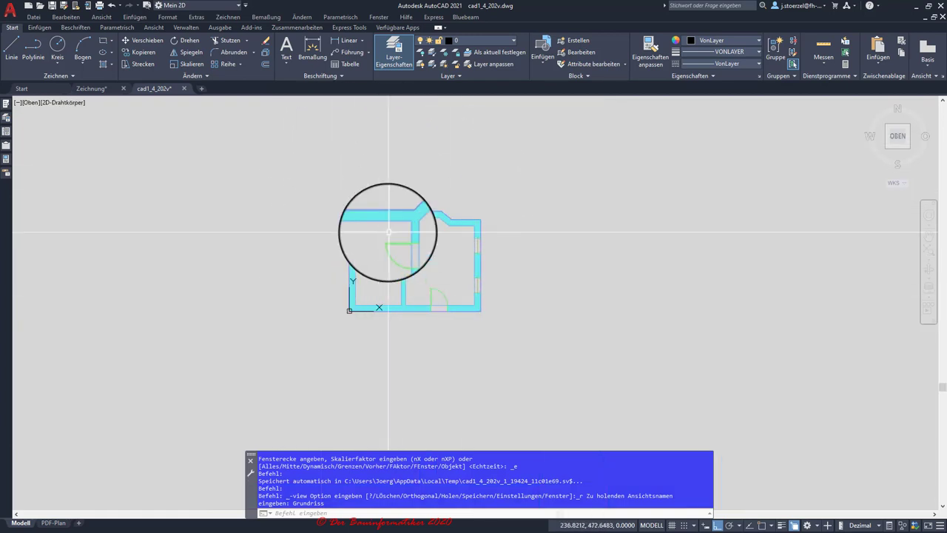
Restore the saved Ansicht-Nord view from the Ansicht tab's named views list
click(30, 102)
mouse_move(95, 112)
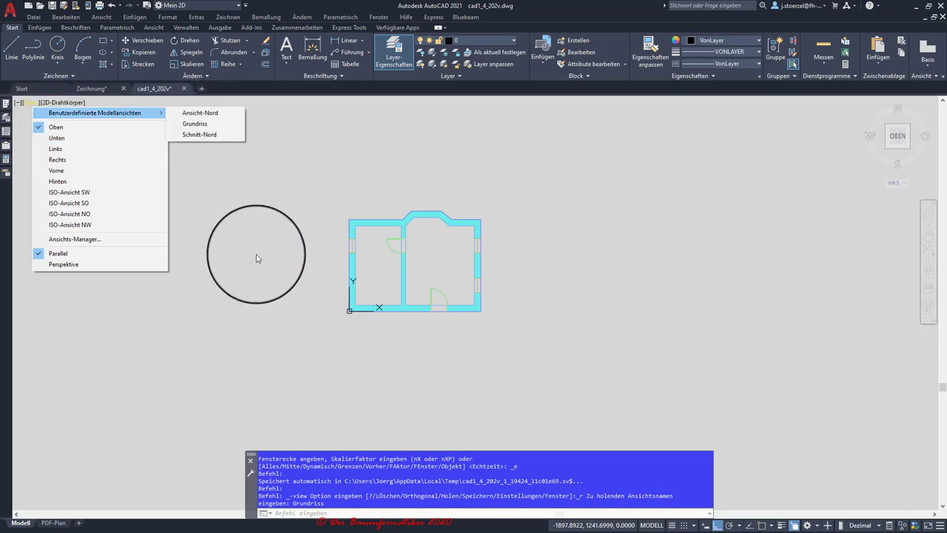
click(256, 259)
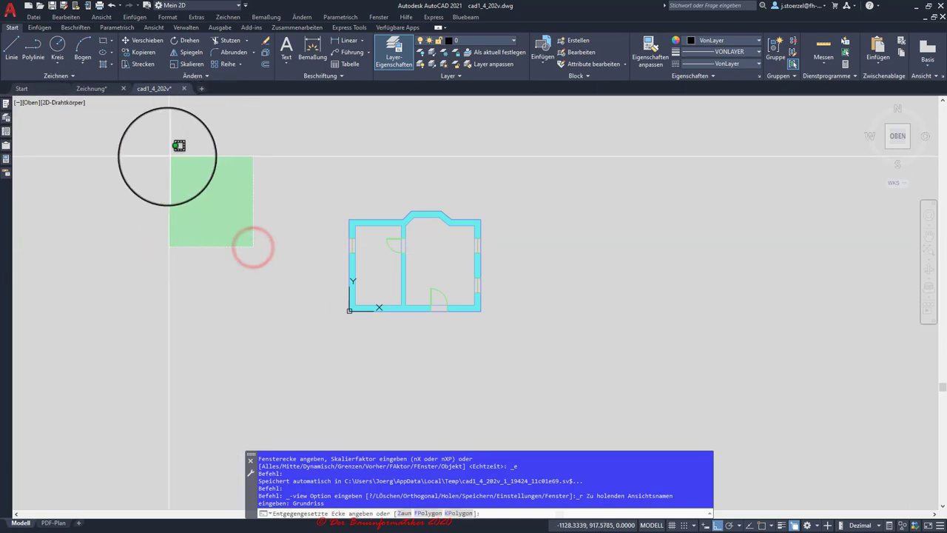
click(154, 28)
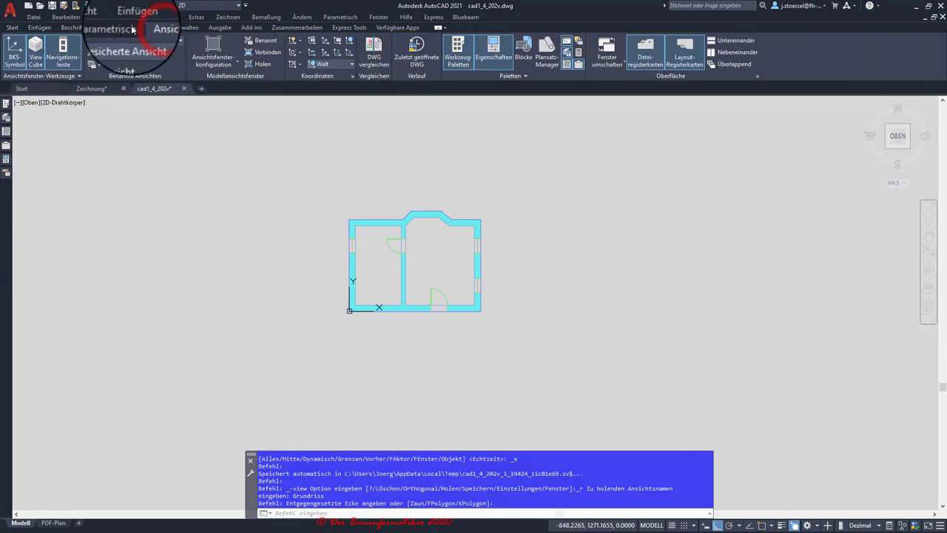
click(173, 44)
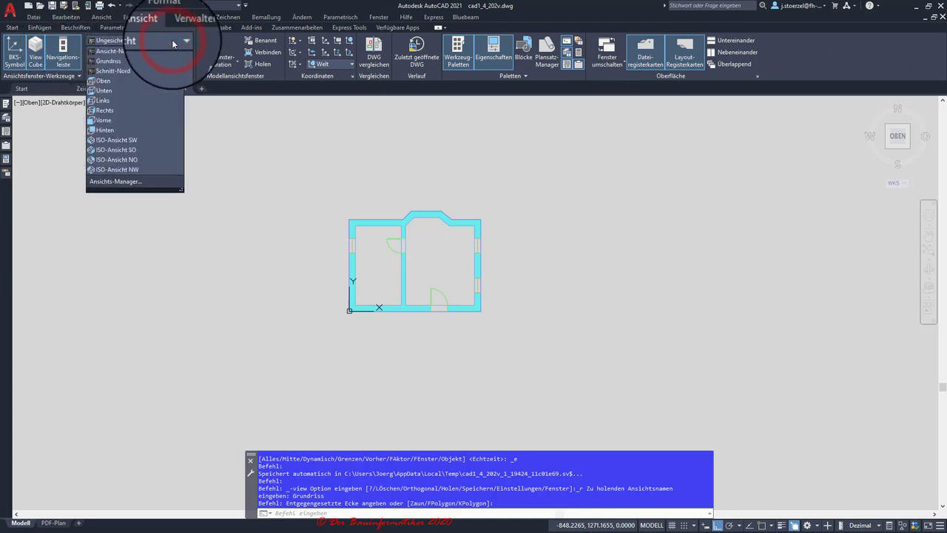
click(111, 53)
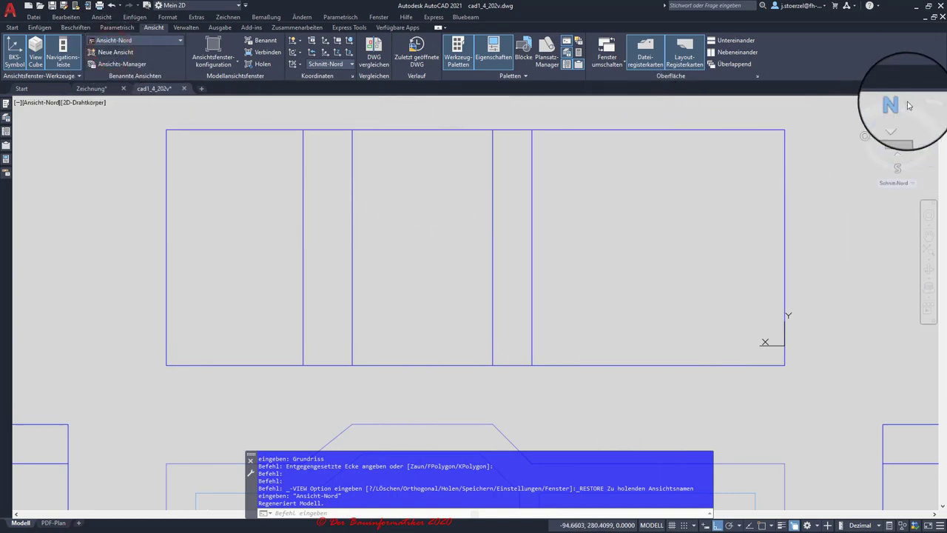
Turn the ViewCube to look from below, then restore the saved Schnitt-Nord view
drag(908, 105, 864, 108)
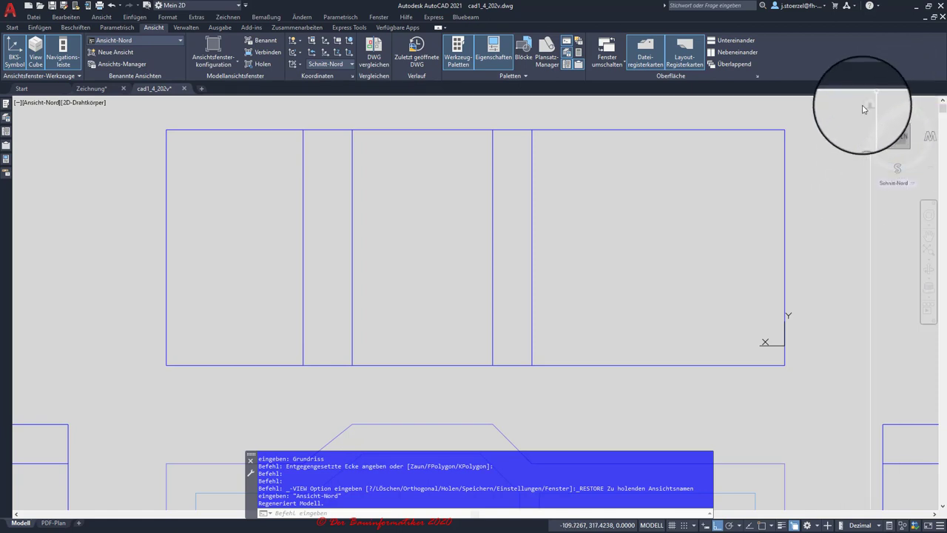
drag(862, 109, 871, 154)
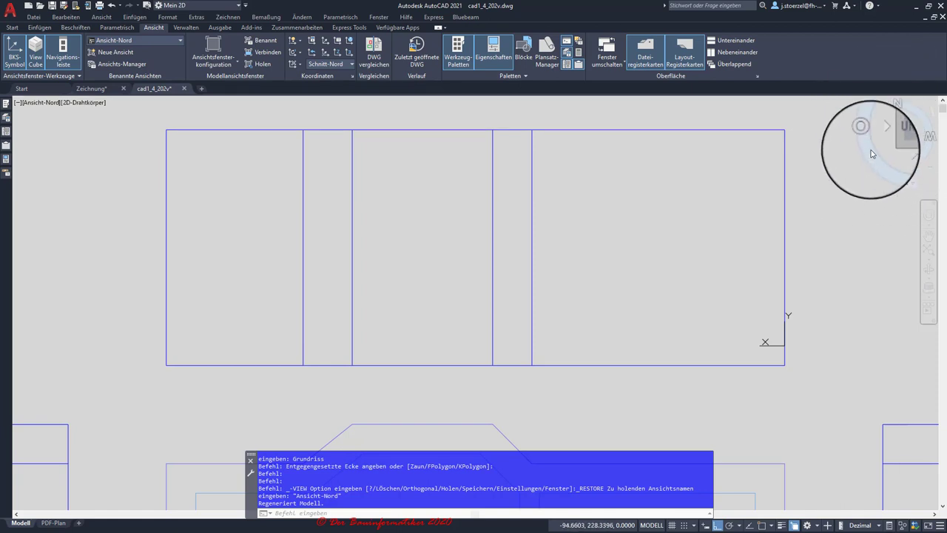
click(900, 139)
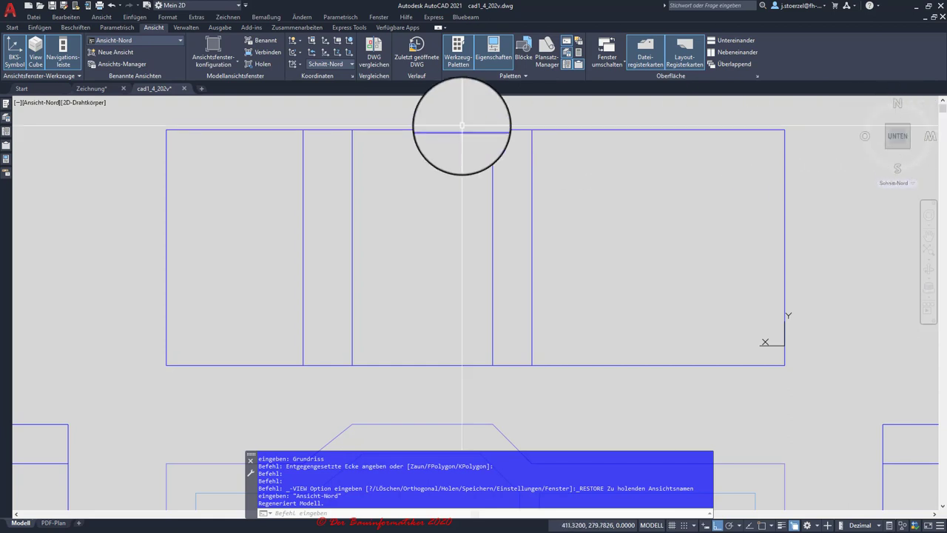
click(178, 43)
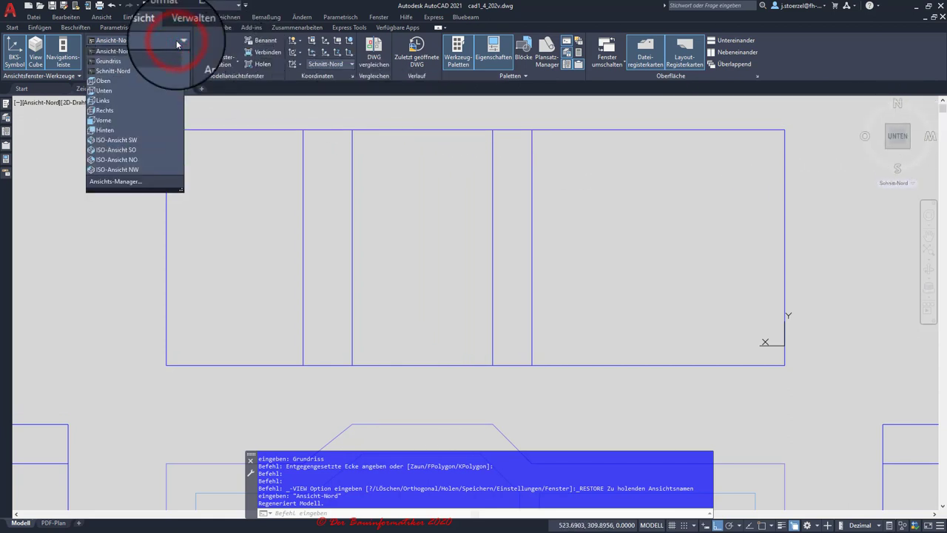
click(118, 90)
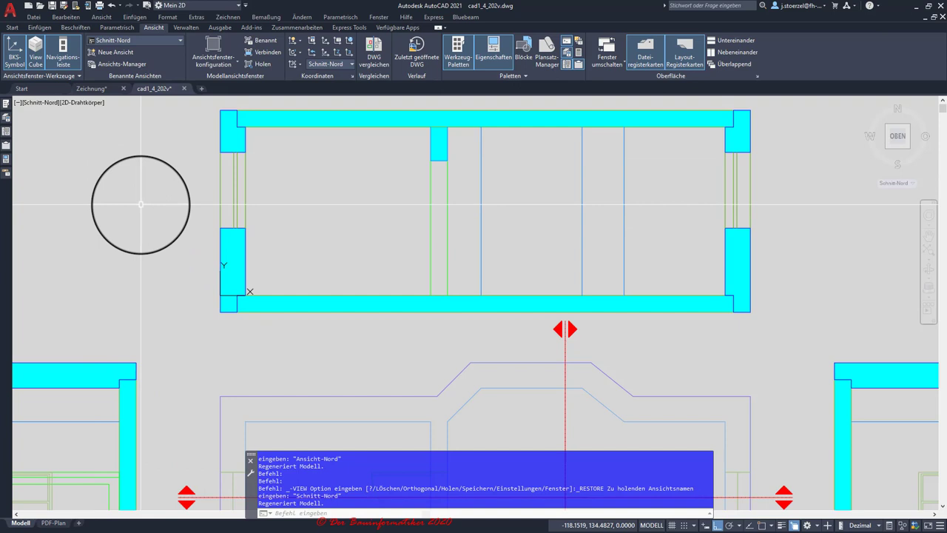
Centre the whole floor plan on screen and switch to the PDF-Plan layout
scroll(142, 205, down, 4)
scroll(148, 212, down, 3)
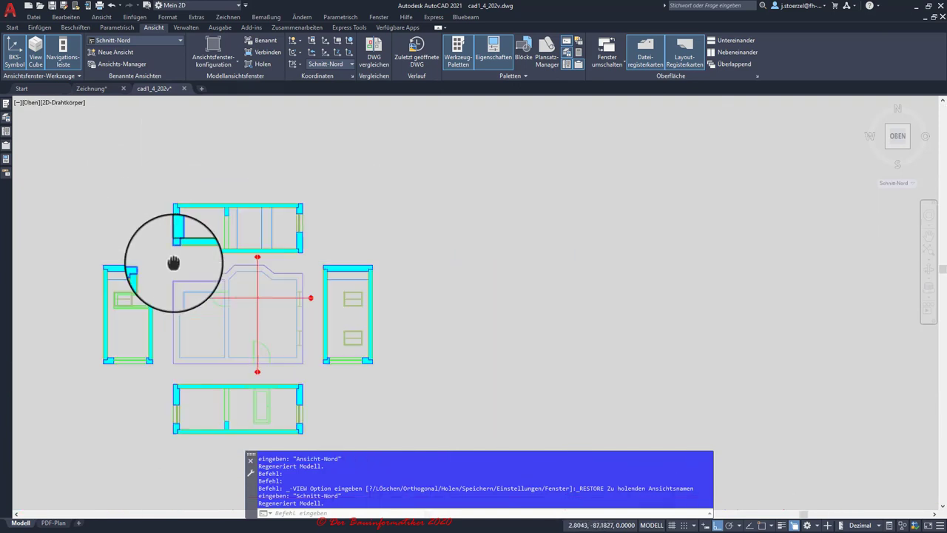
middle_drag(165, 260, 268, 239)
scroll(245, 250, up, 2)
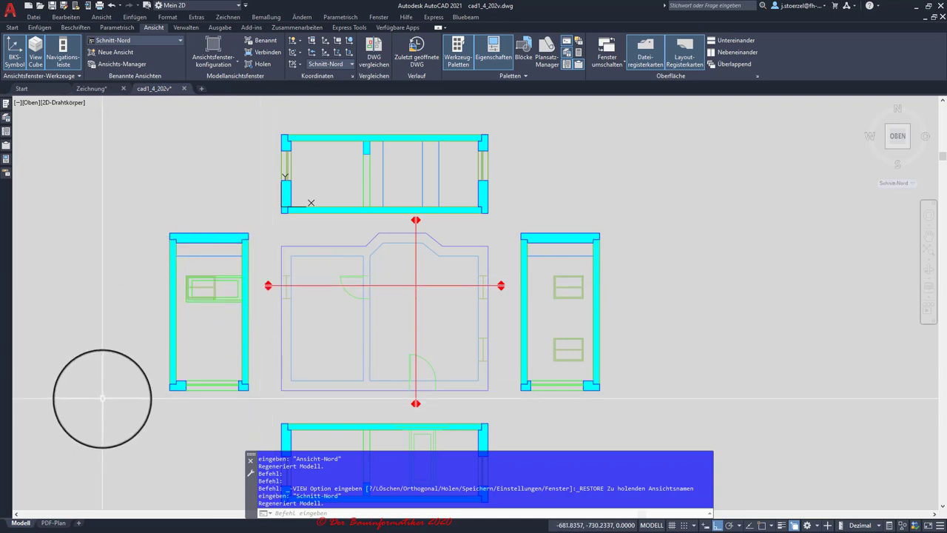
click(58, 523)
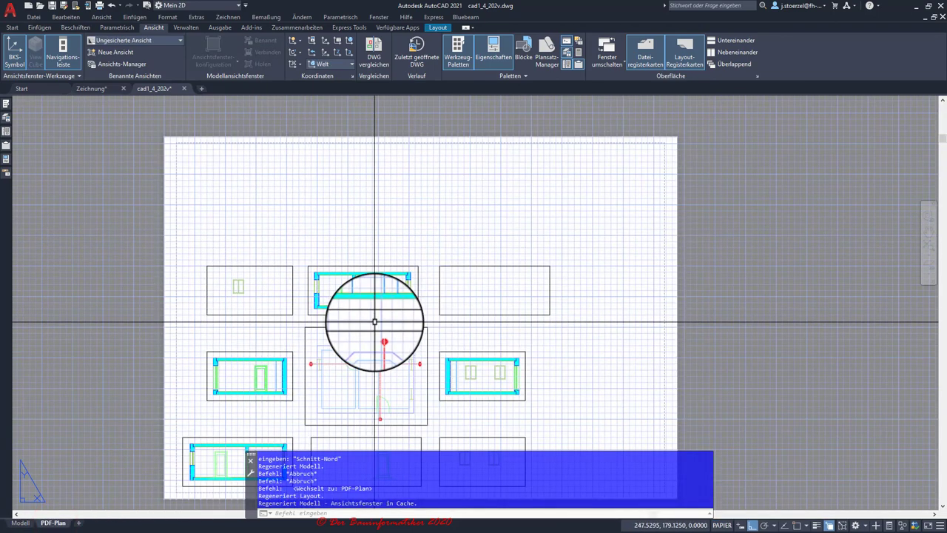
Shift the PDF-Plan sheet slightly, then return to the Modell tab's model space
middle_drag(355, 296, 336, 273)
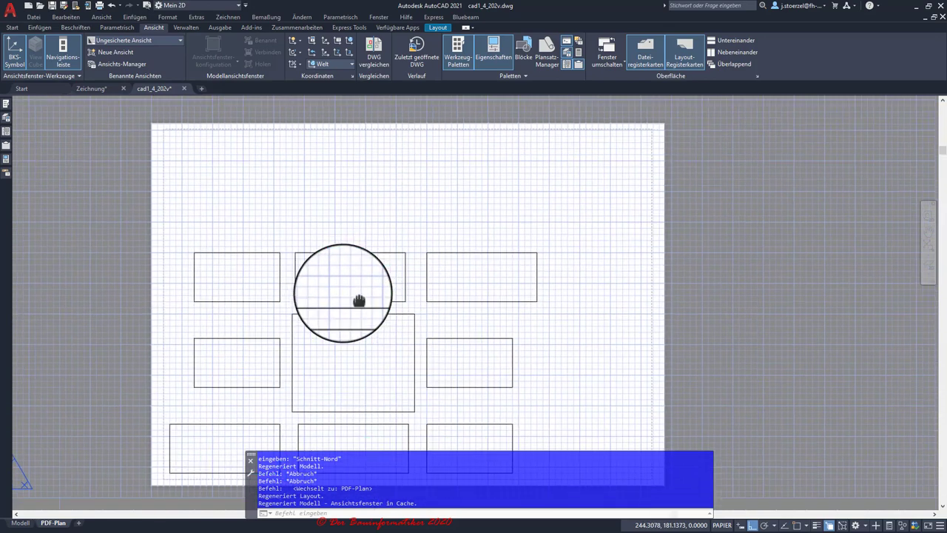
click(21, 523)
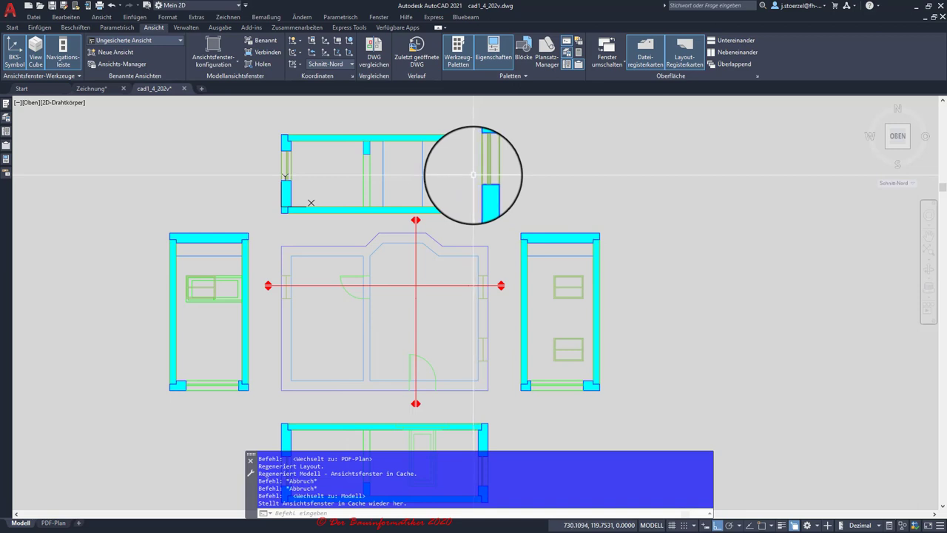
Dismiss the named views list and rotate the top view 90° with the ViewCube arrow
click(171, 42)
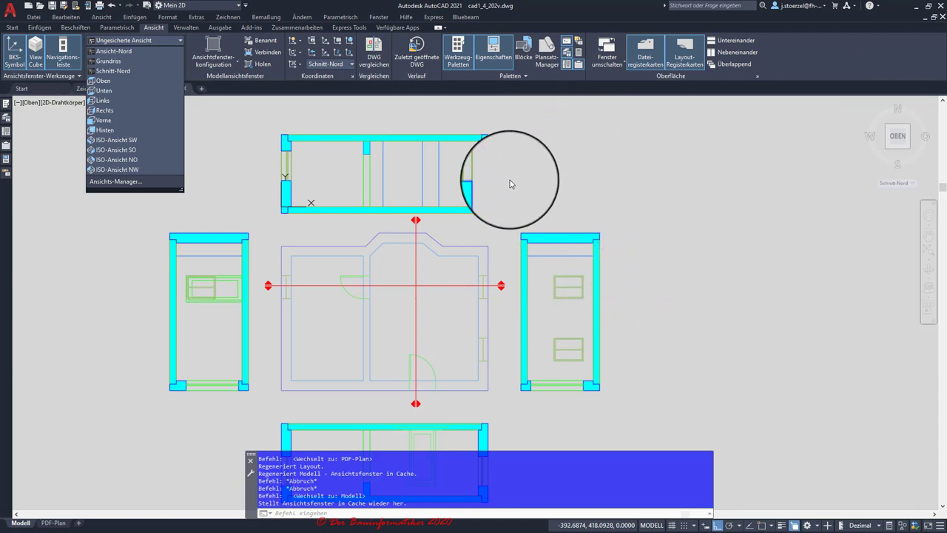
click(716, 201)
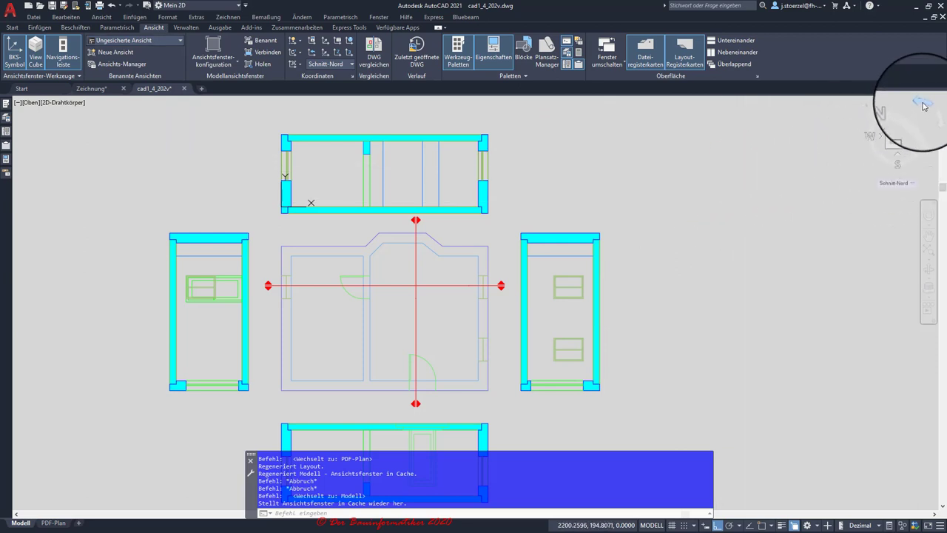
click(923, 104)
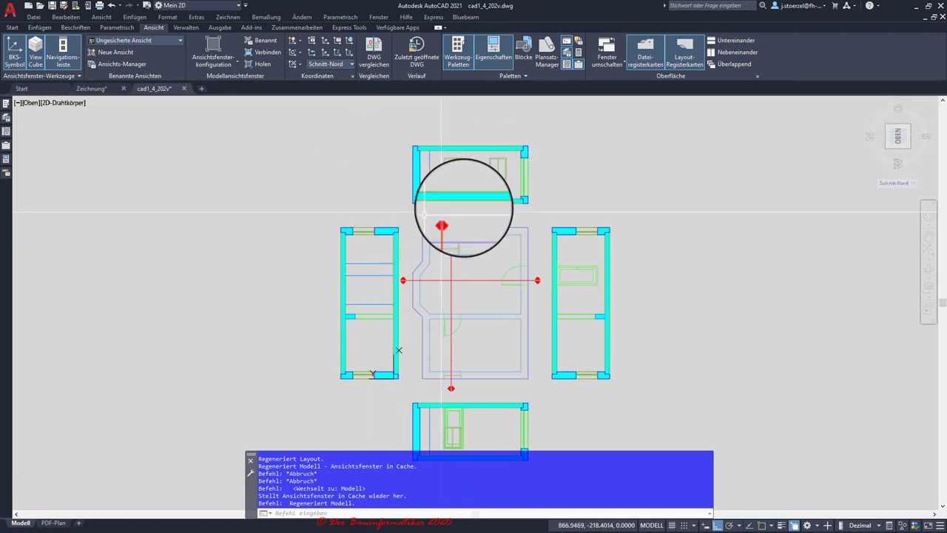
Zoom onto the upper section and start Verschieben und ausrichten from the UCS icon's grip menu
scroll(450, 153, up, 4)
scroll(437, 185, up, 1)
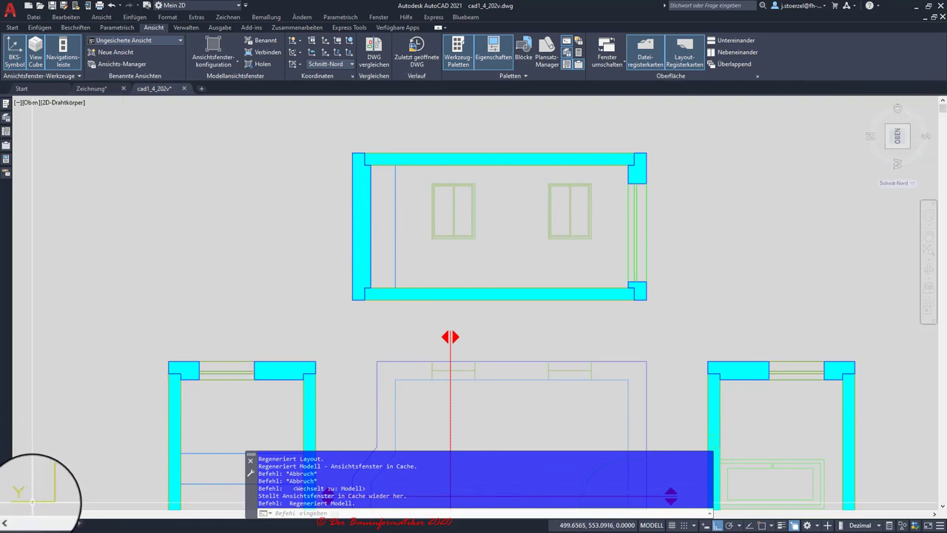
scroll(72, 472, down, 2)
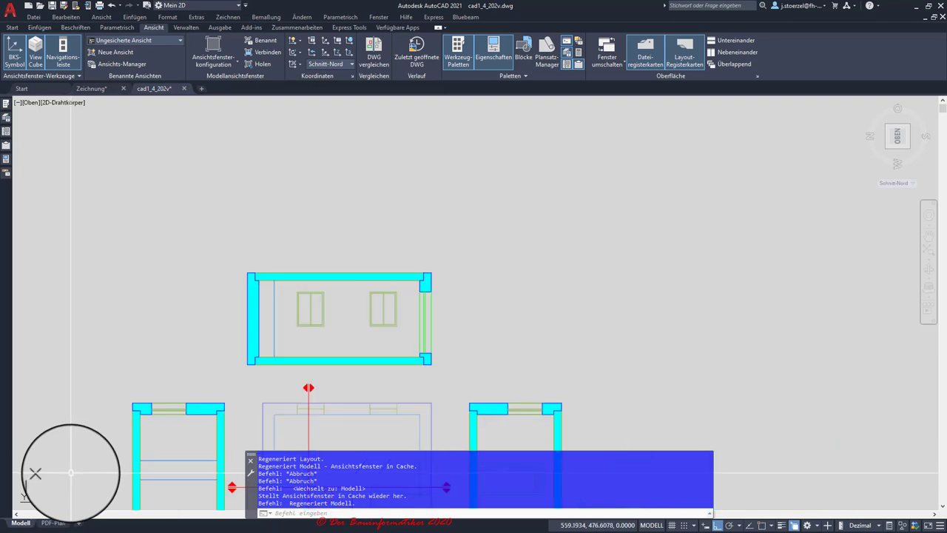
middle_drag(80, 466, 151, 436)
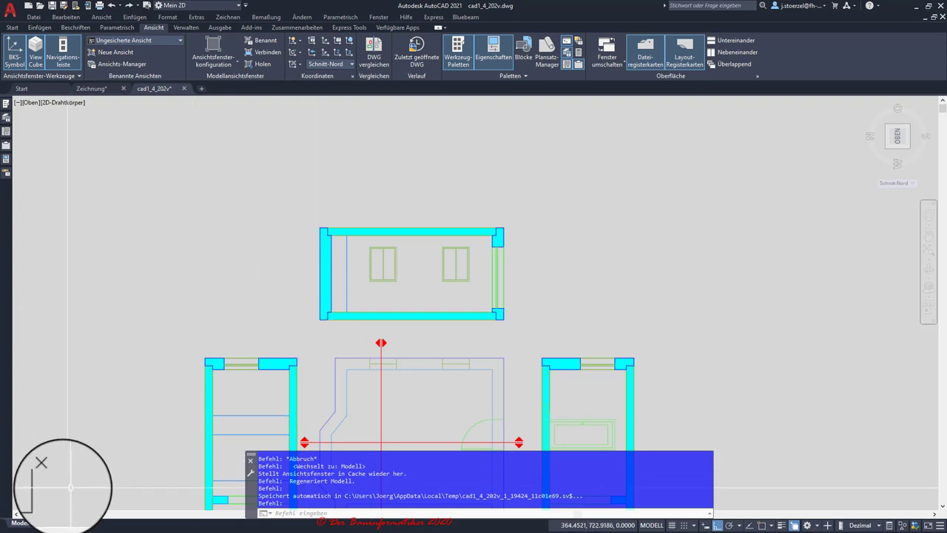
click(45, 484)
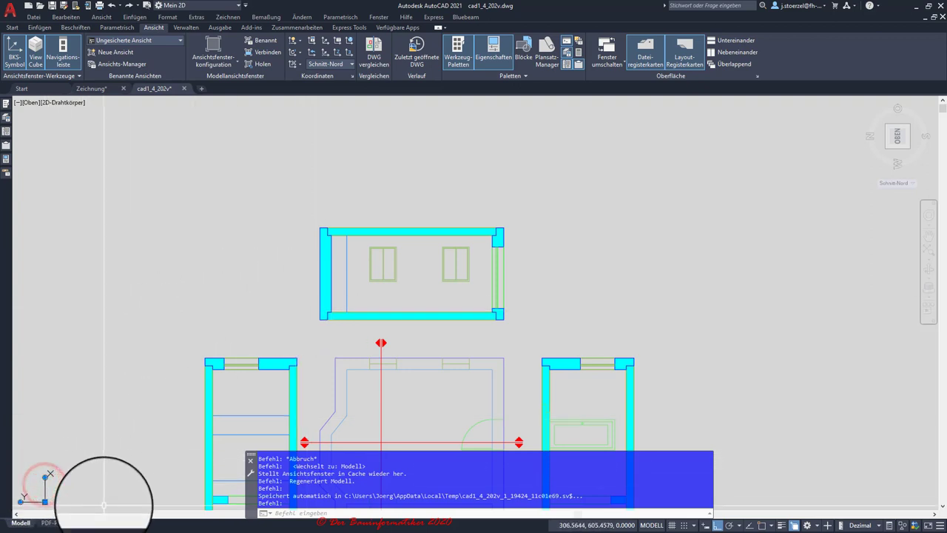
click(45, 502)
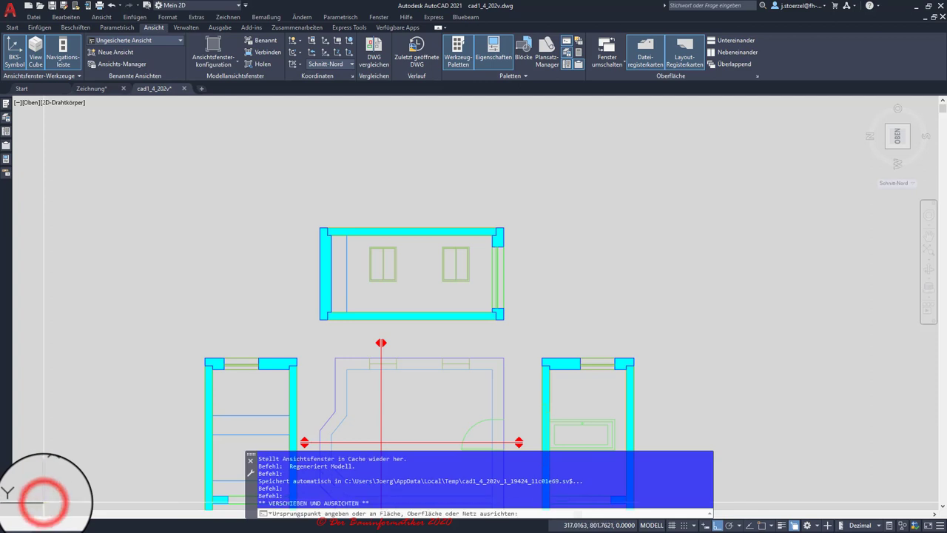
Turn Ortho off and Osnap on, then snap the UCS origin to the wall endpoint
click(716, 525)
click(762, 526)
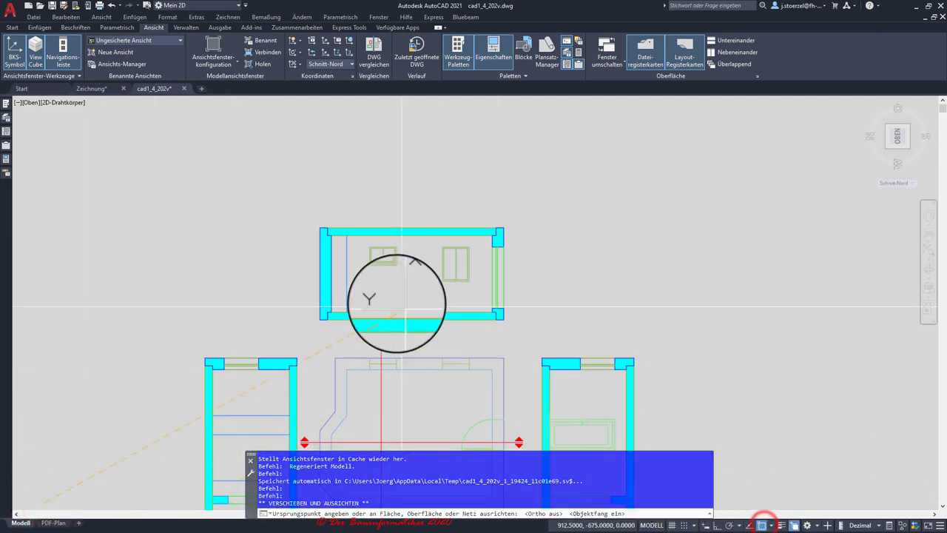
click(318, 318)
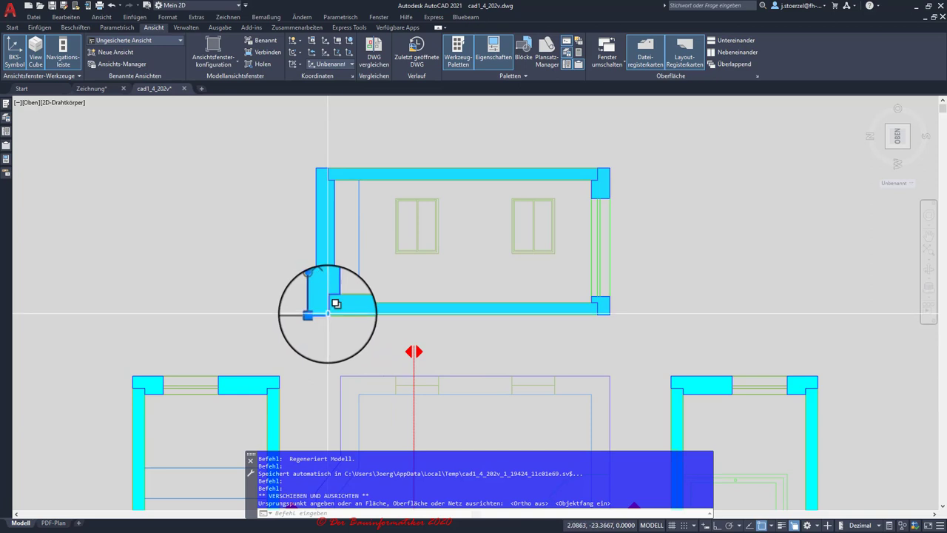
click(318, 313)
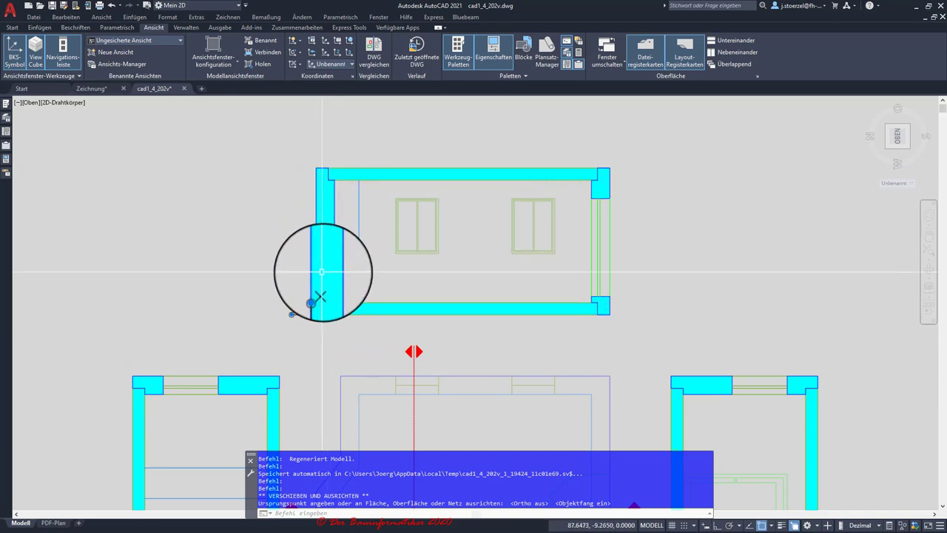
Zoom in and re-place the UCS origin at the enlarged wall section's lower-left outer corner
scroll(309, 292, up, 2)
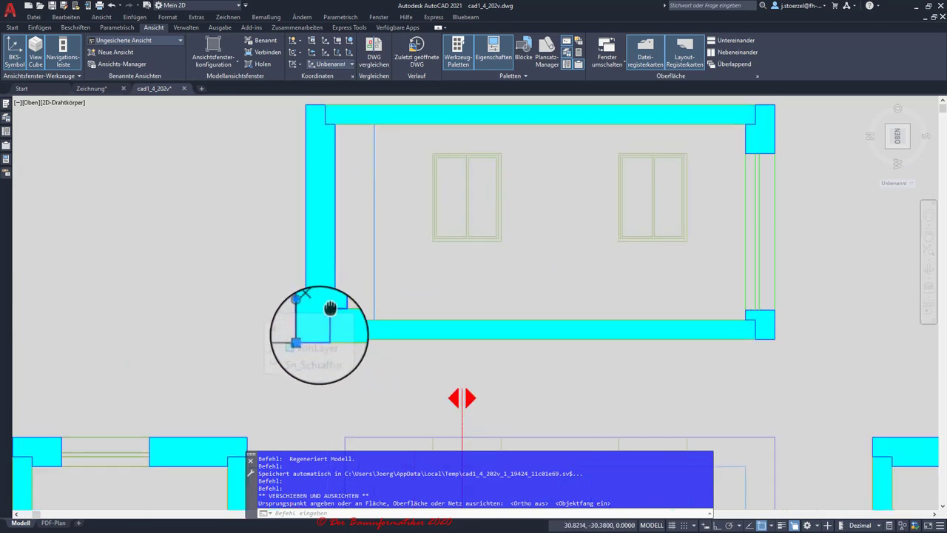
middle_drag(332, 314, 311, 357)
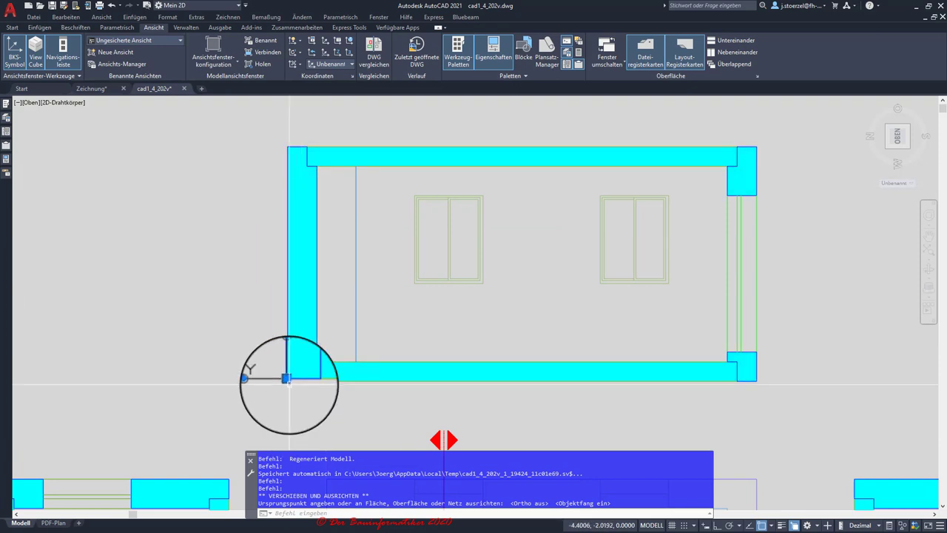
click(287, 380)
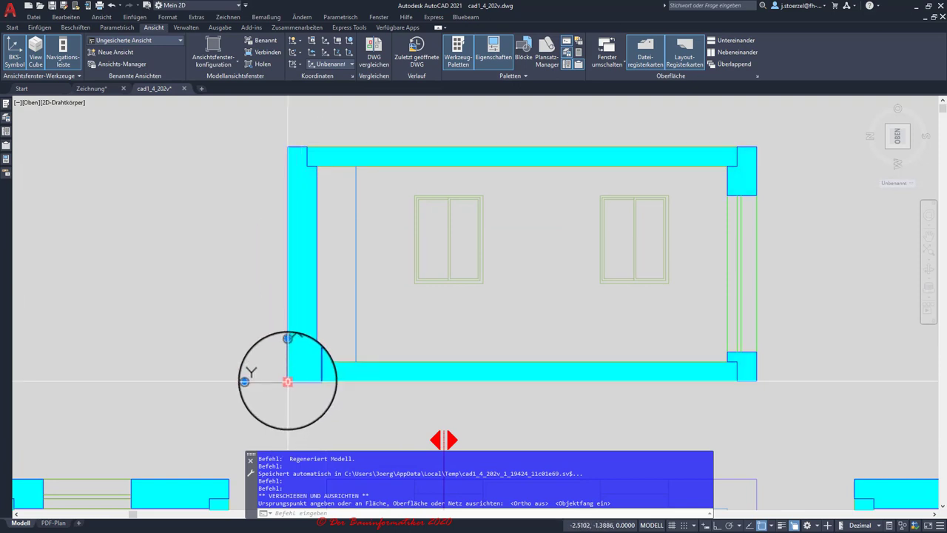
click(175, 405)
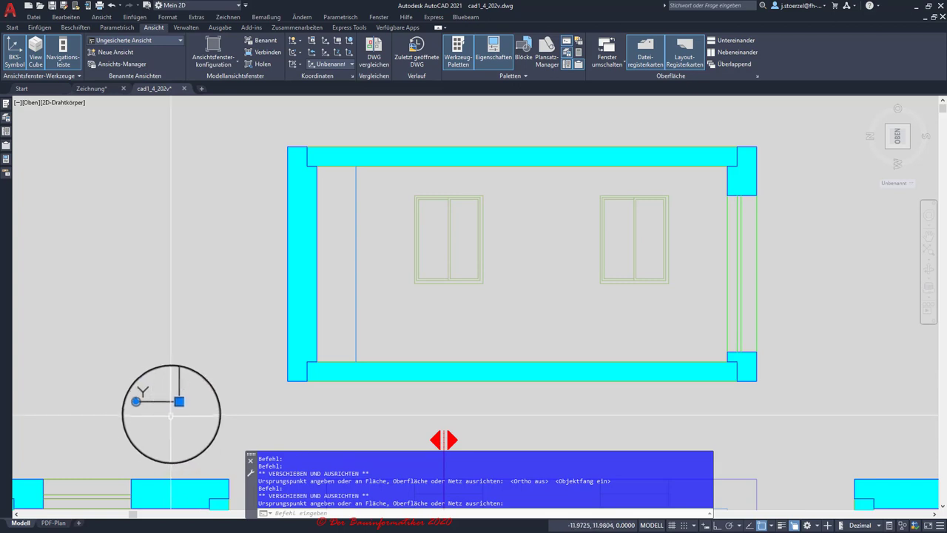
click(176, 406)
click(287, 382)
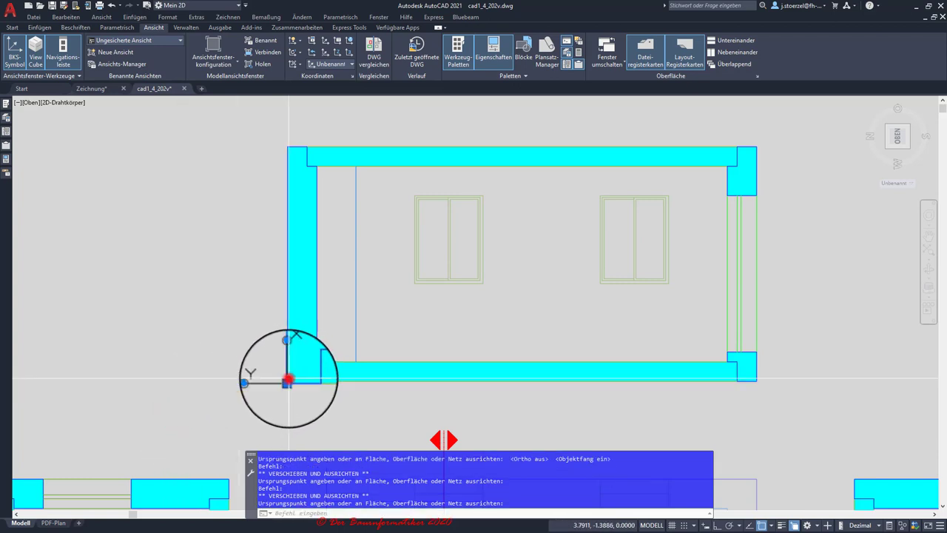
click(316, 207)
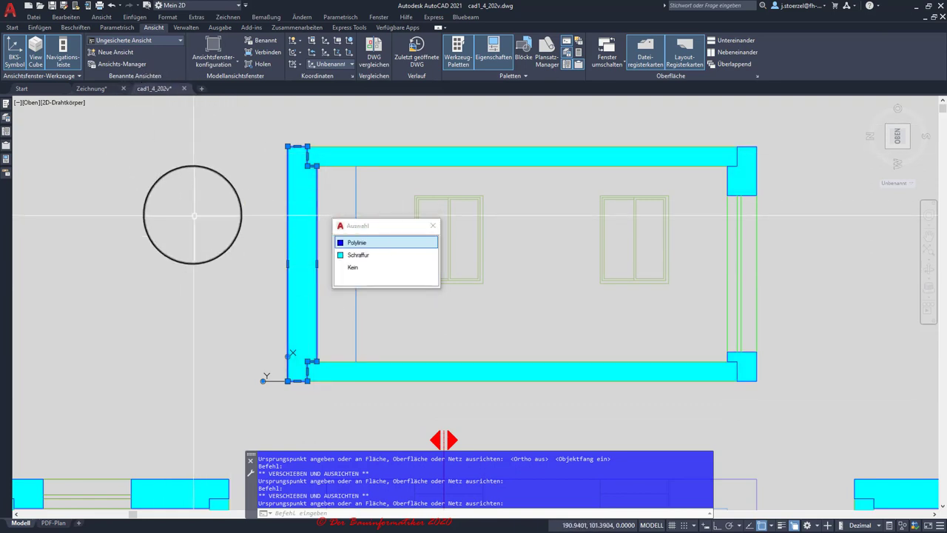
click(355, 242)
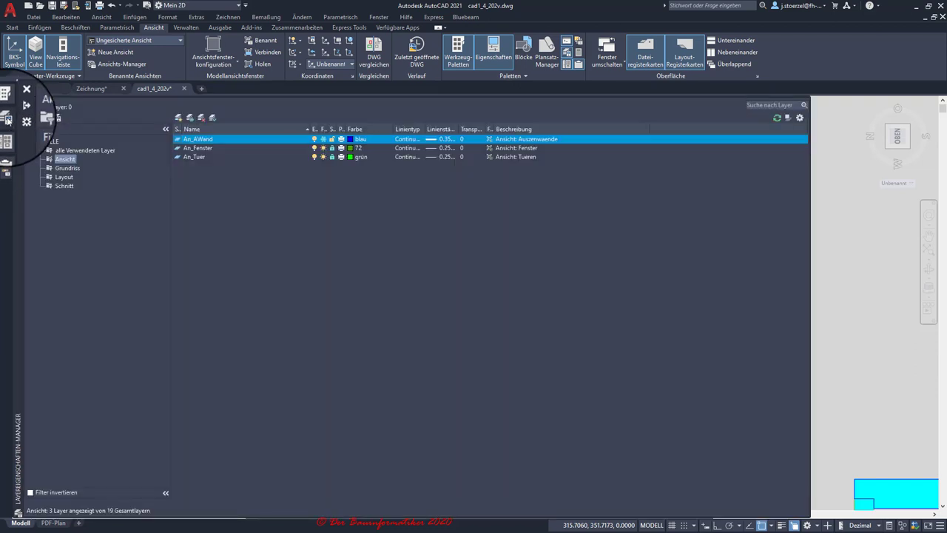
mouse_move(6, 159)
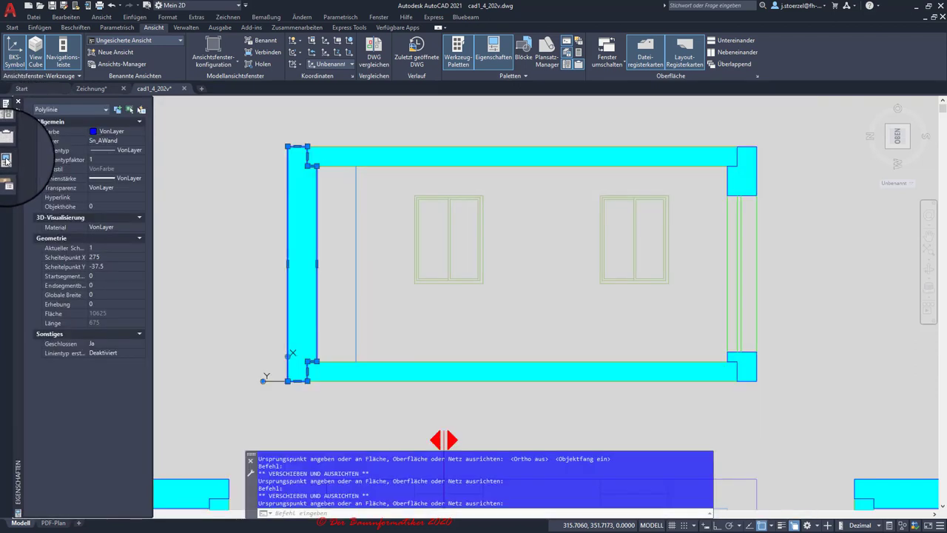
click(106, 248)
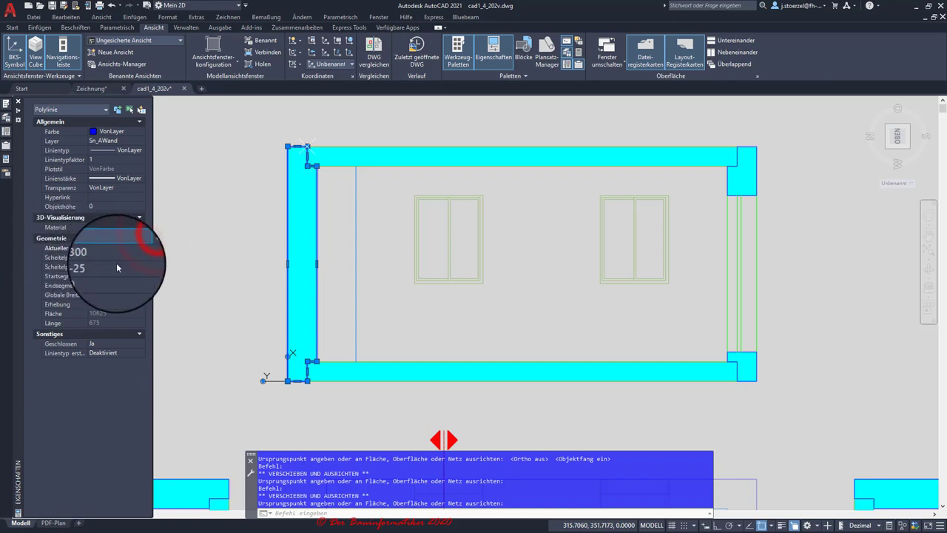
key(ctrl+1)
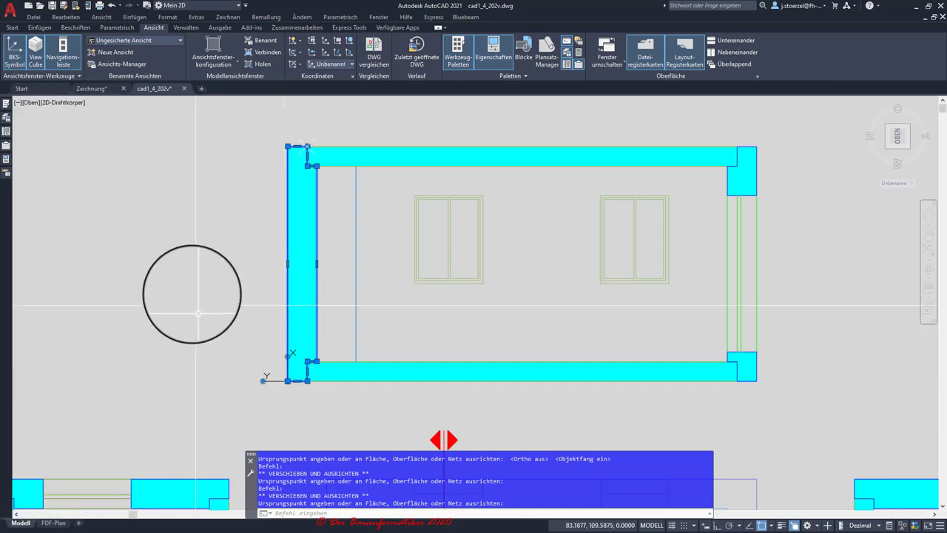
key(ctrl+2)
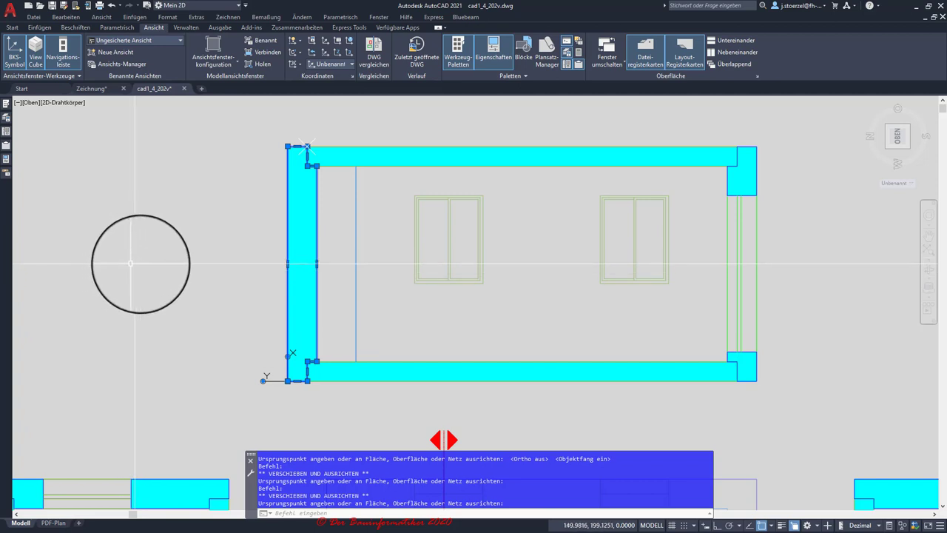
key(Escape)
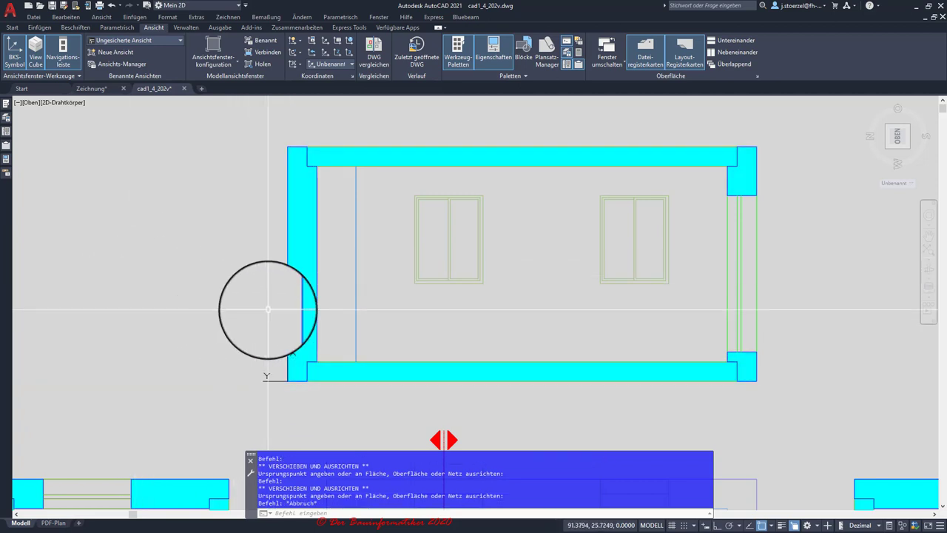
Try aiming the UCS x-axis along the bottom wall, cancel, then right-click the corner origin for UCS options
click(272, 383)
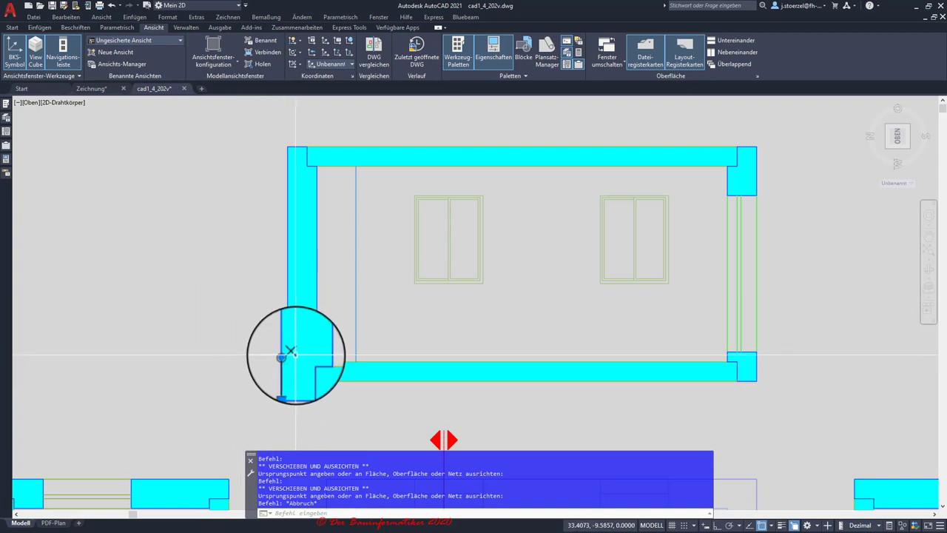
mouse_move(288, 356)
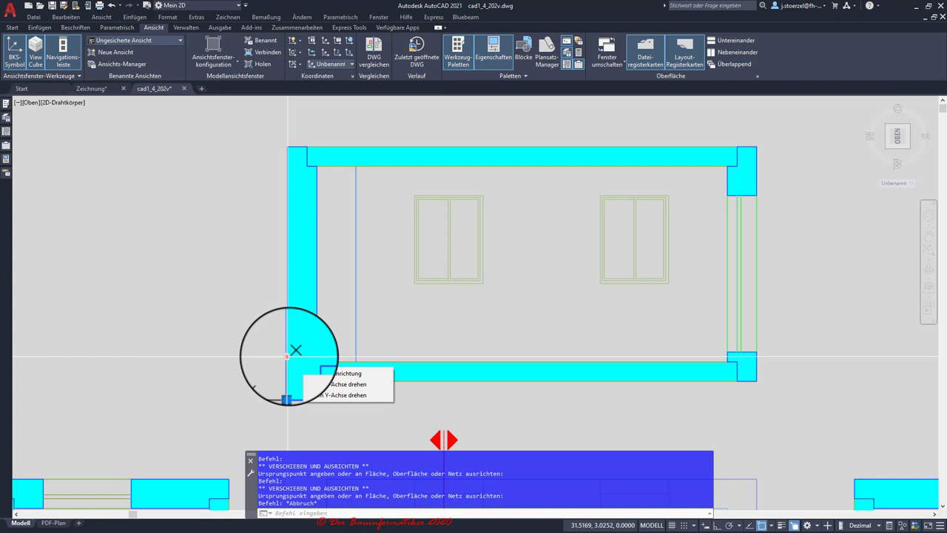
click(287, 356)
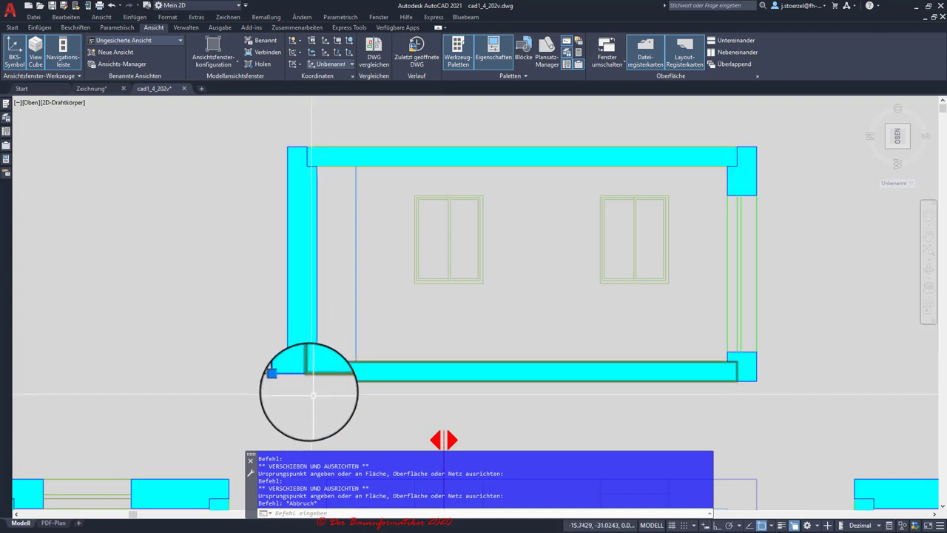
click(285, 355)
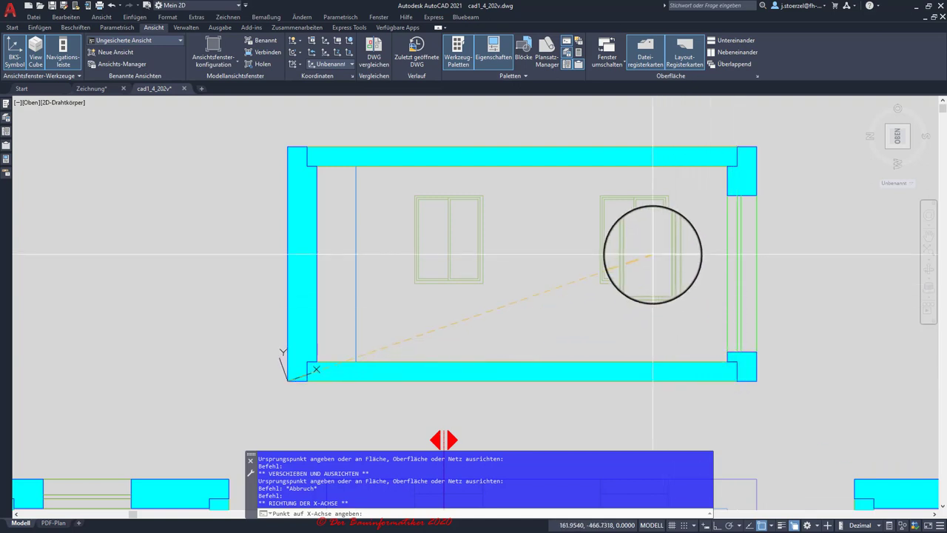
click(738, 381)
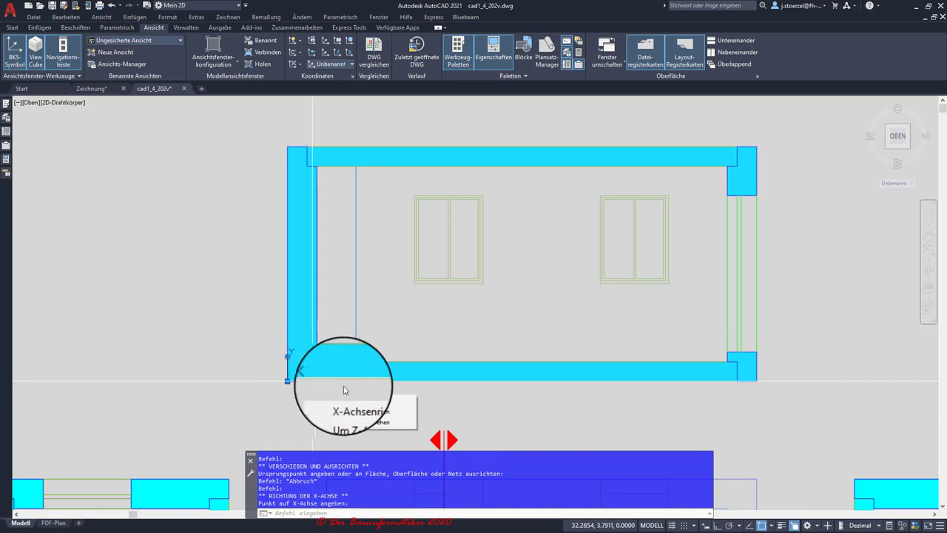
click(348, 387)
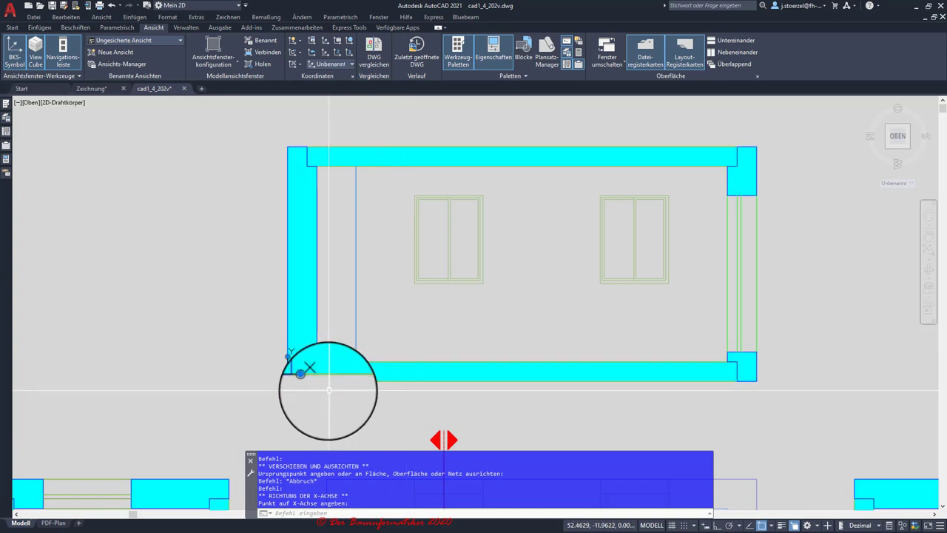
key(Escape)
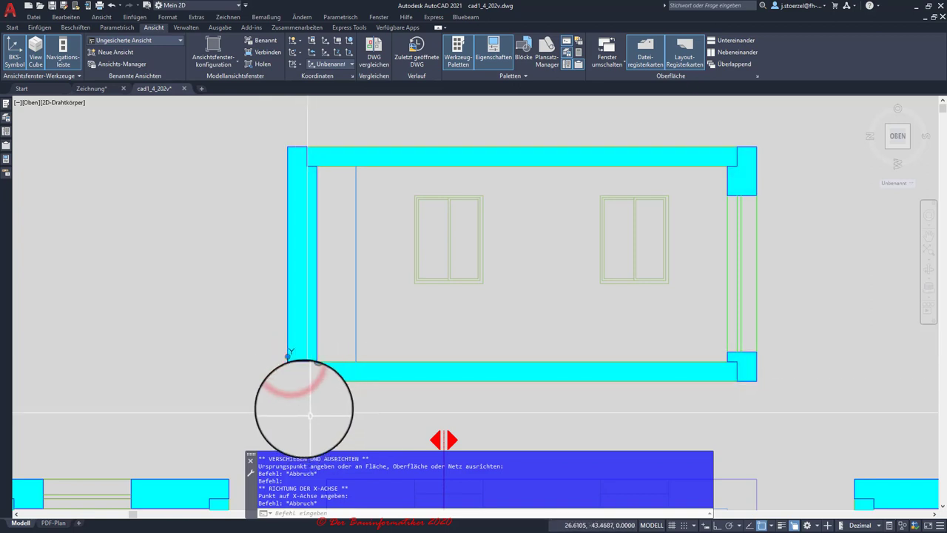
click(296, 396)
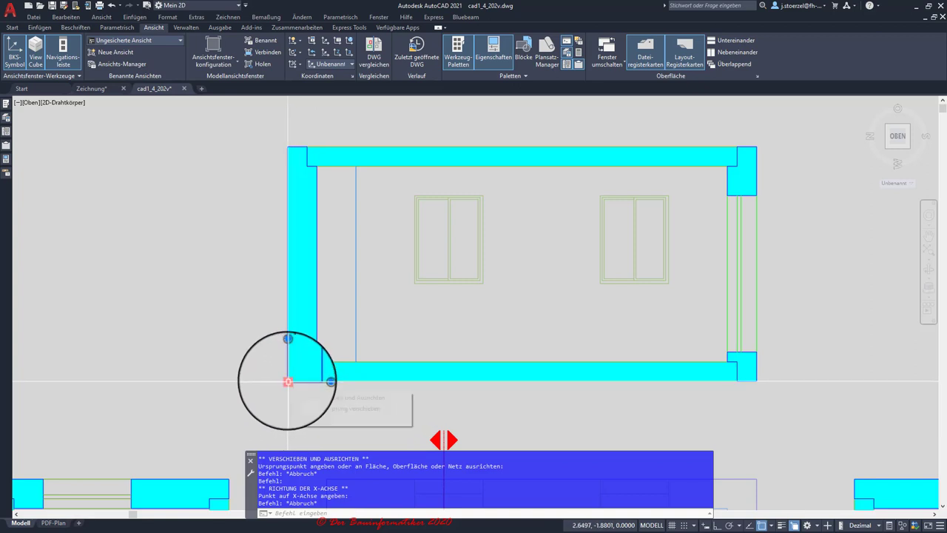
right_click(287, 381)
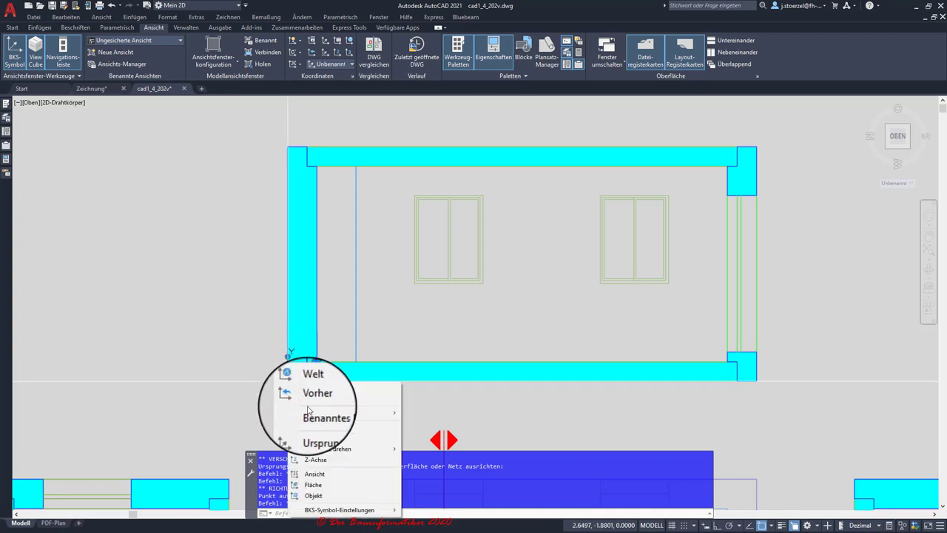
mouse_move(324, 412)
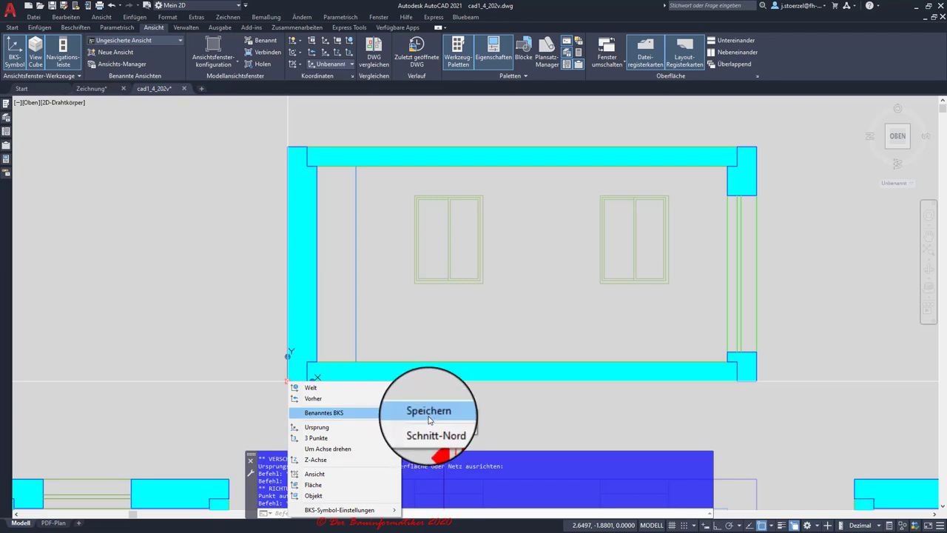
Name the UCS Schnitt-Ost, then flip between Schnitt-Nord and Schnitt-Ost in the UCS list, ending on Schnitt-Ost
click(429, 411)
text(Schnitt-Os)
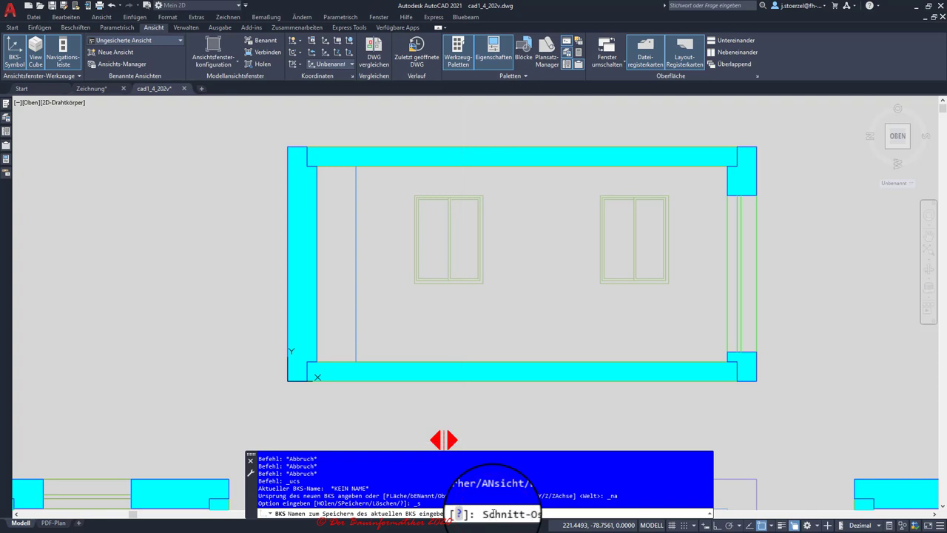
key(Return)
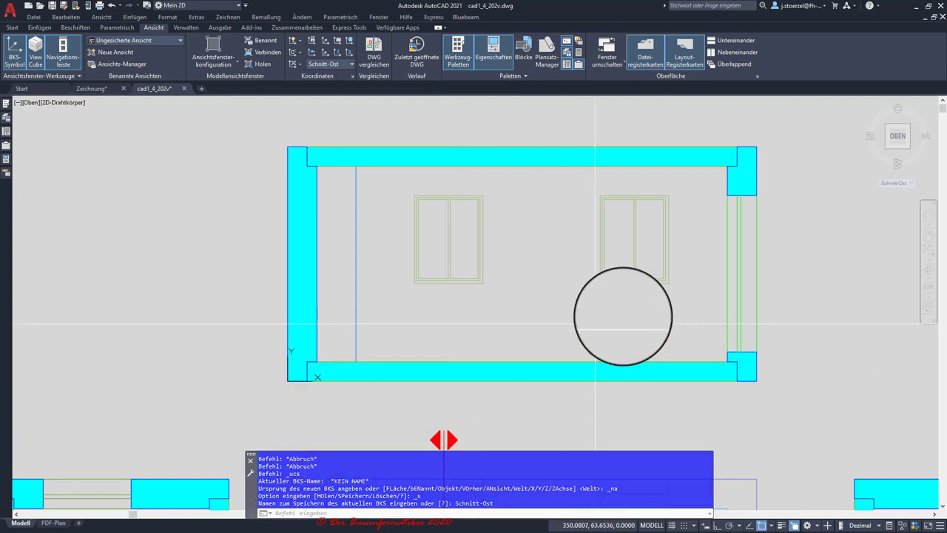
click(913, 185)
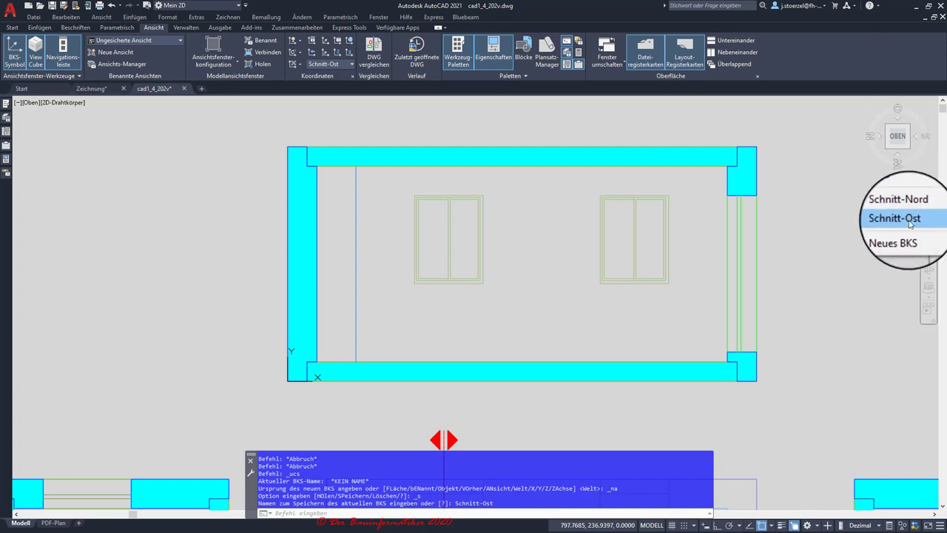
click(907, 210)
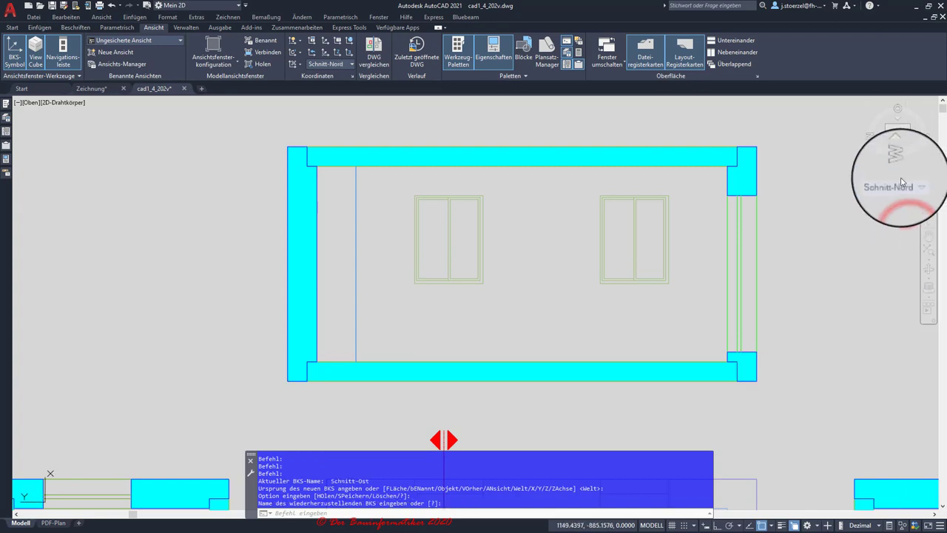
click(900, 185)
click(898, 218)
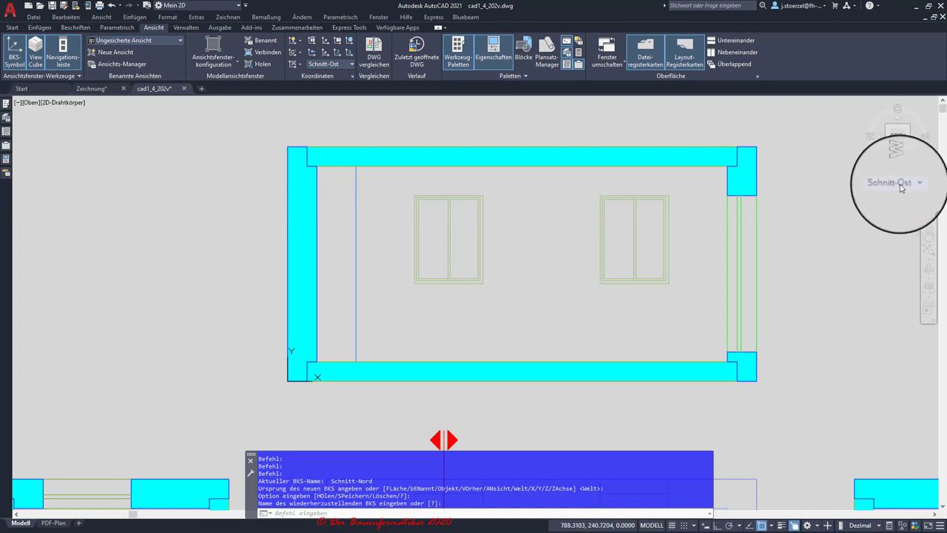
click(900, 185)
click(902, 198)
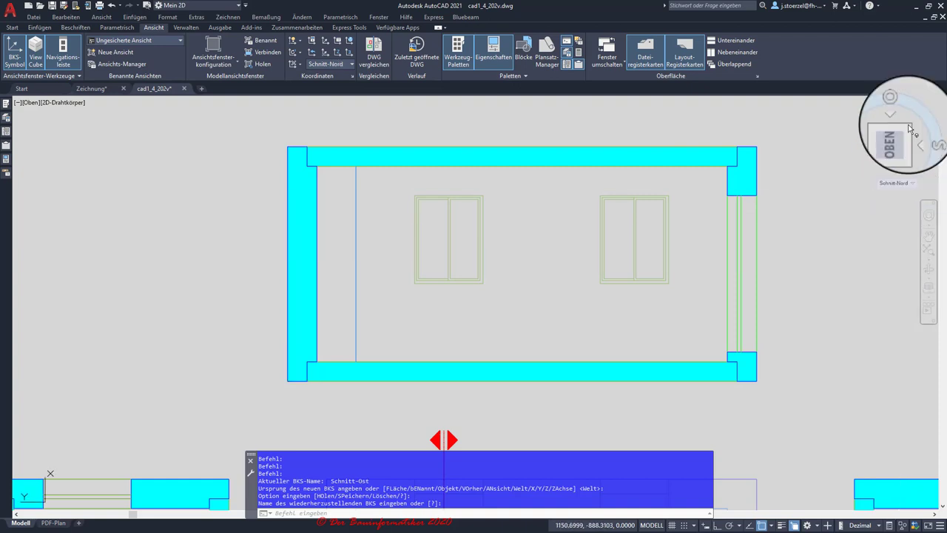
click(902, 184)
click(898, 215)
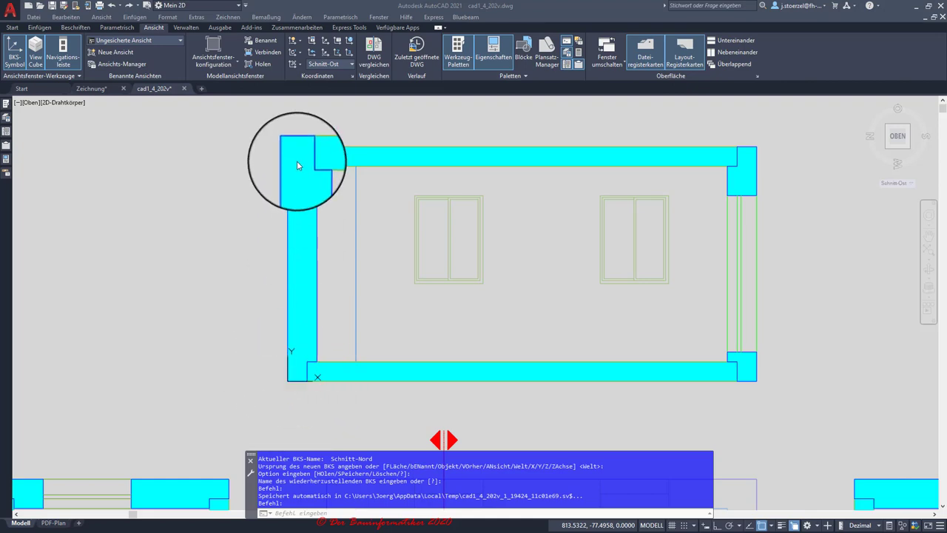
Move the left wall polyline's current vertex to Y 320 in Properties, then undo the edit
click(317, 223)
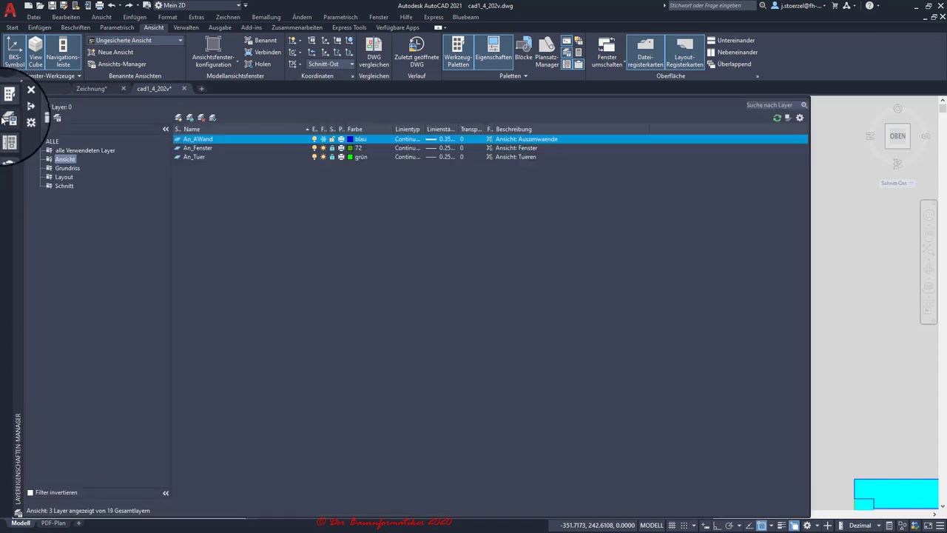
mouse_move(5, 158)
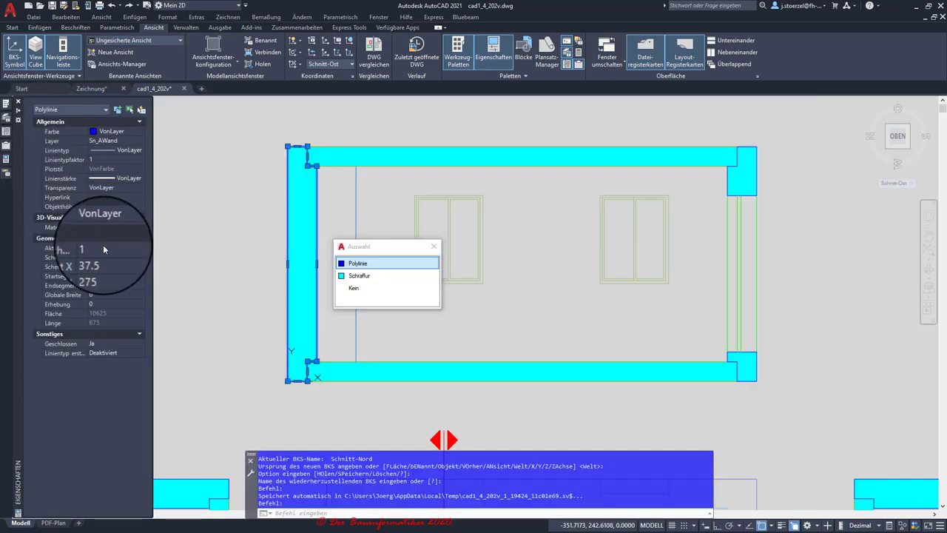
click(96, 248)
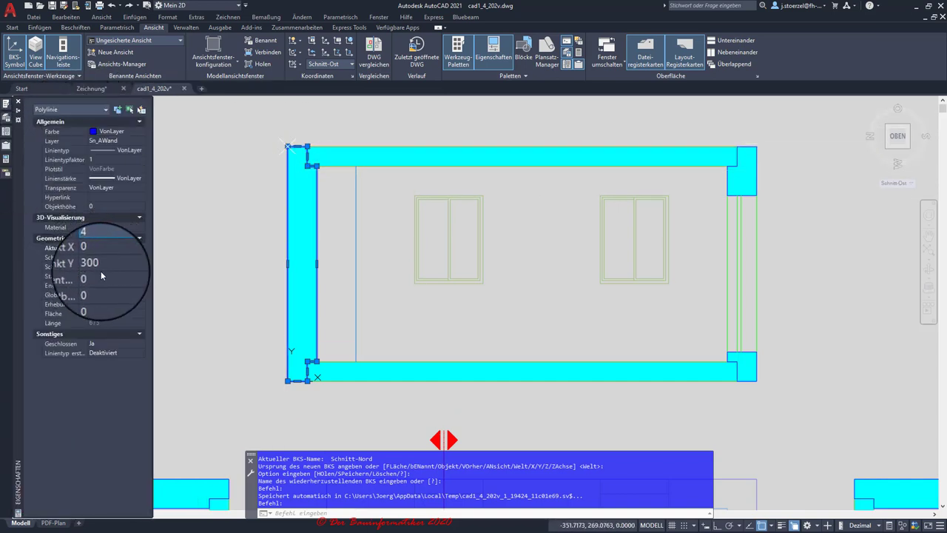
click(104, 269)
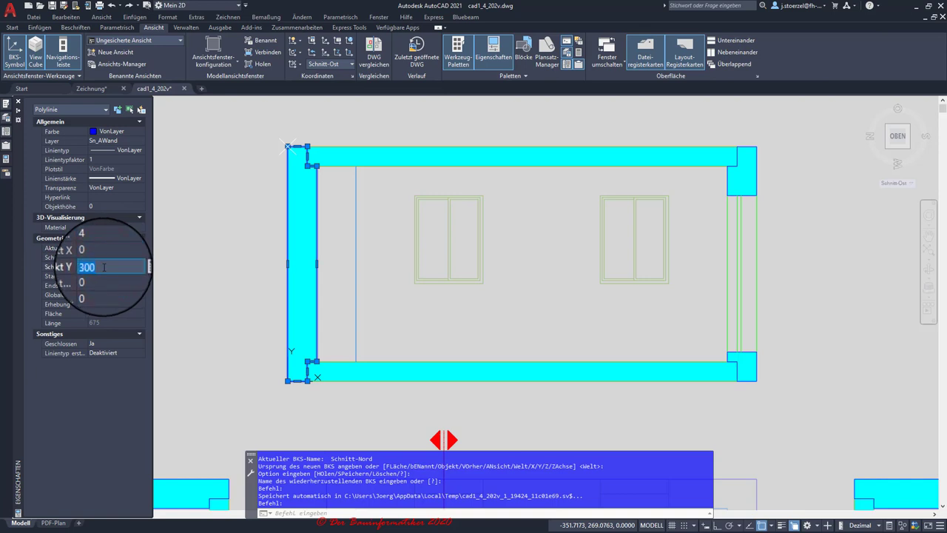
text(320)
key(Return)
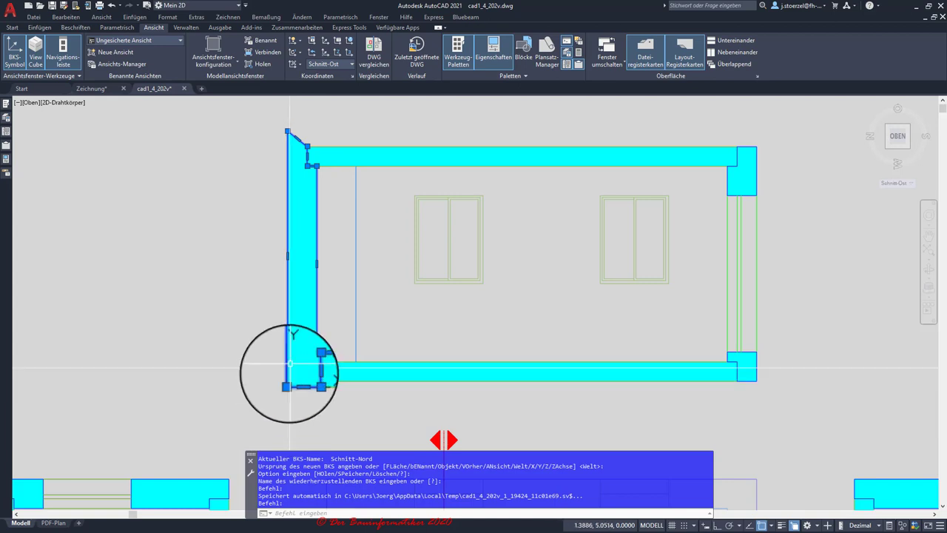
key(ctrl+z)
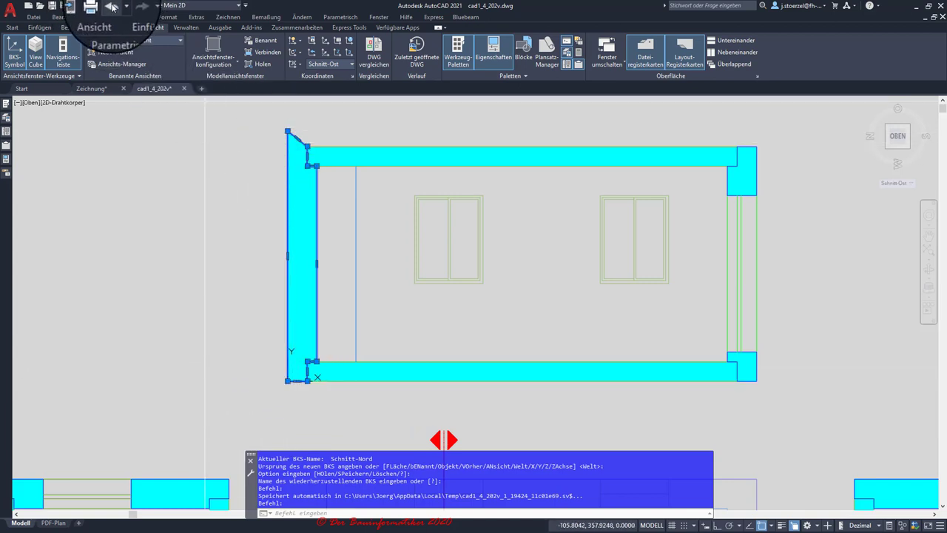
click(111, 6)
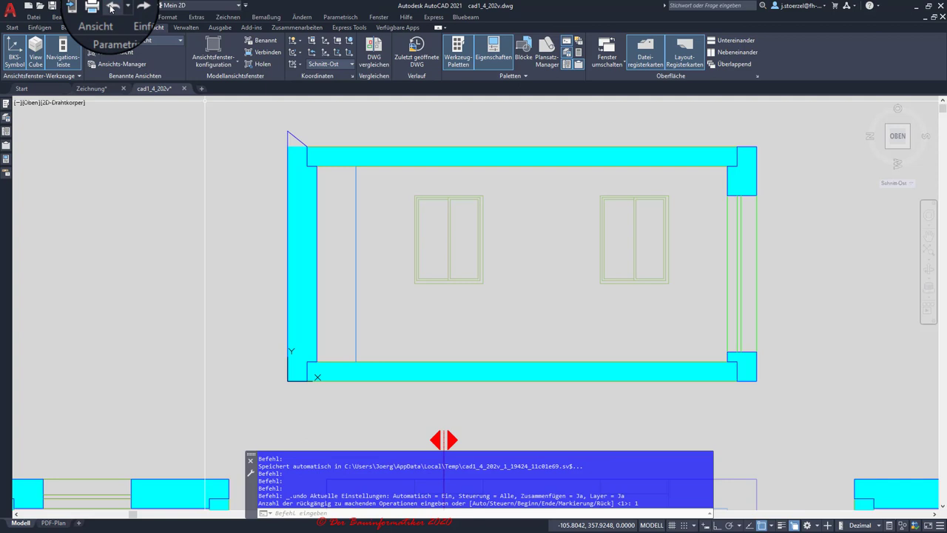
Undo the leftover wall triangle and create a new UCS at the lower-right wall corner, X axis up
click(111, 8)
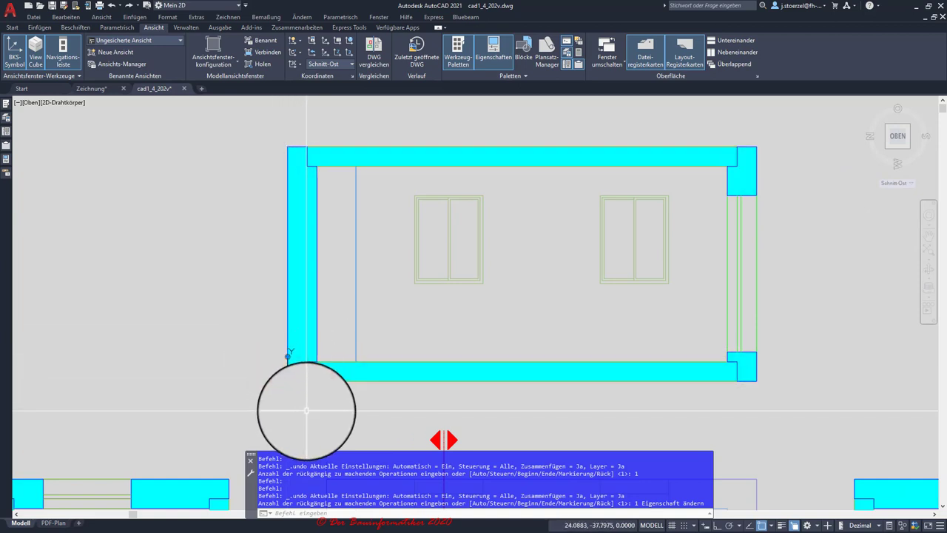
key(Escape)
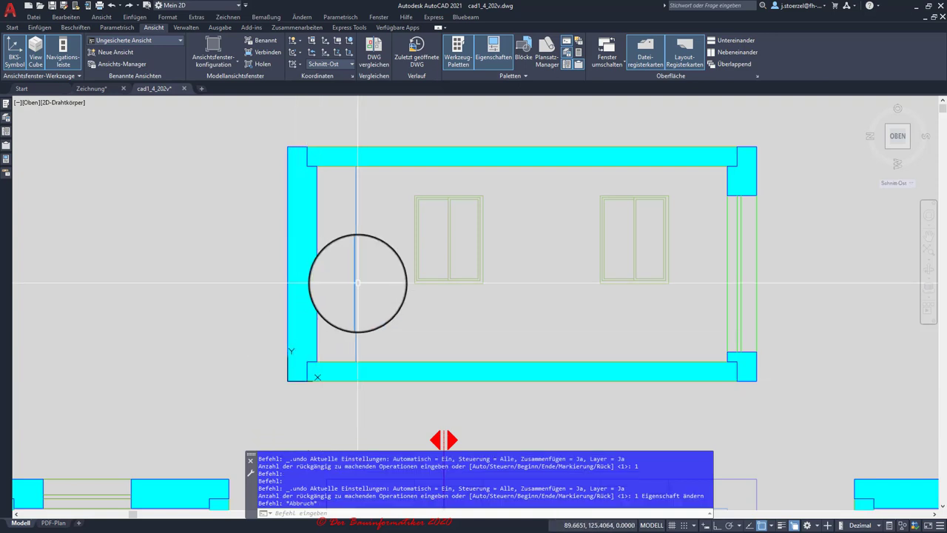
click(912, 184)
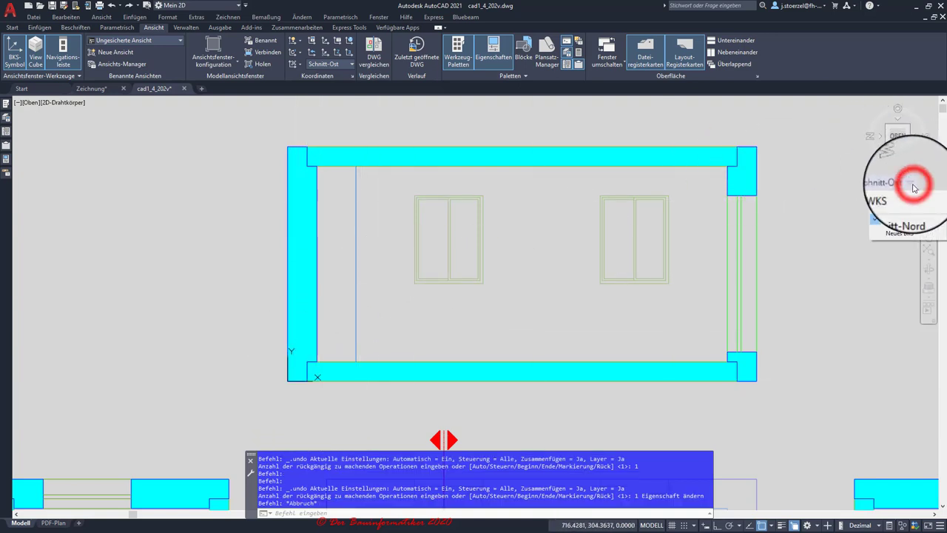
click(889, 236)
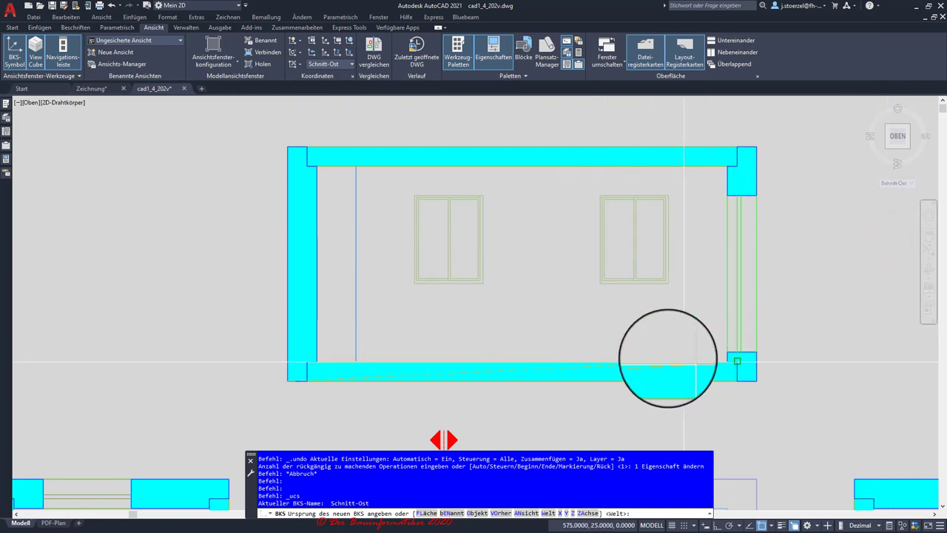
click(756, 379)
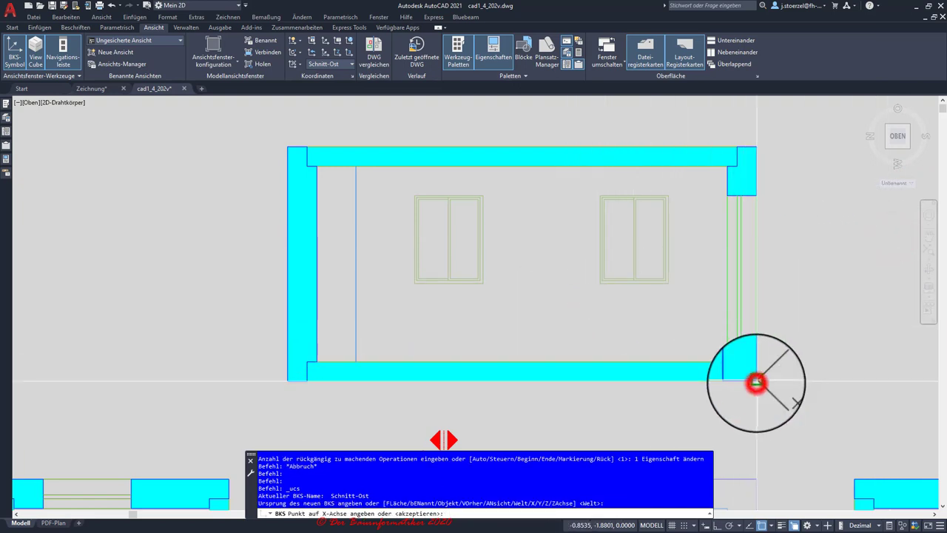
click(755, 333)
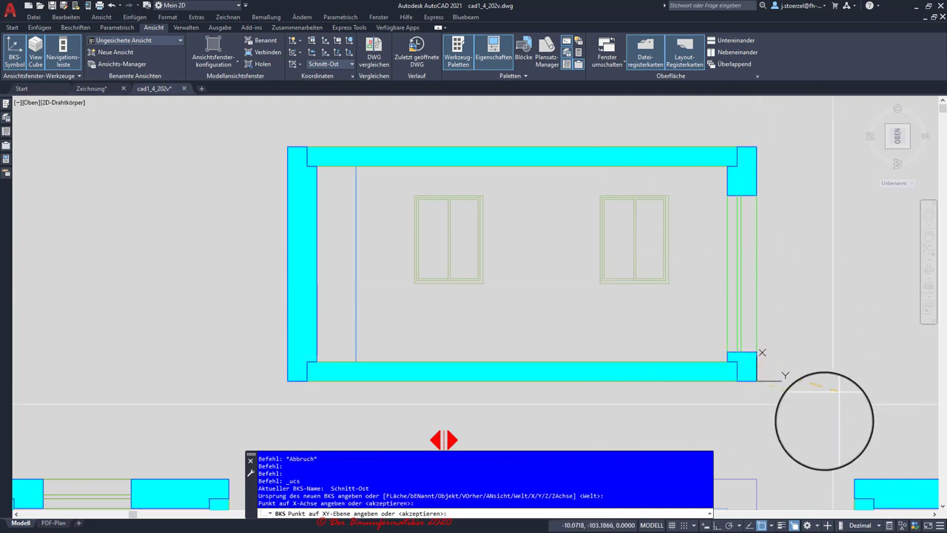
click(629, 382)
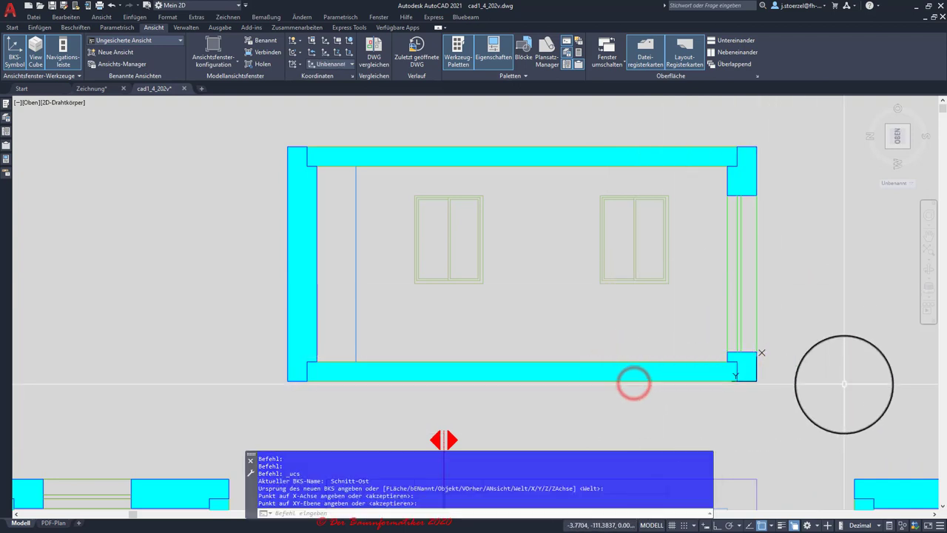
click(914, 185)
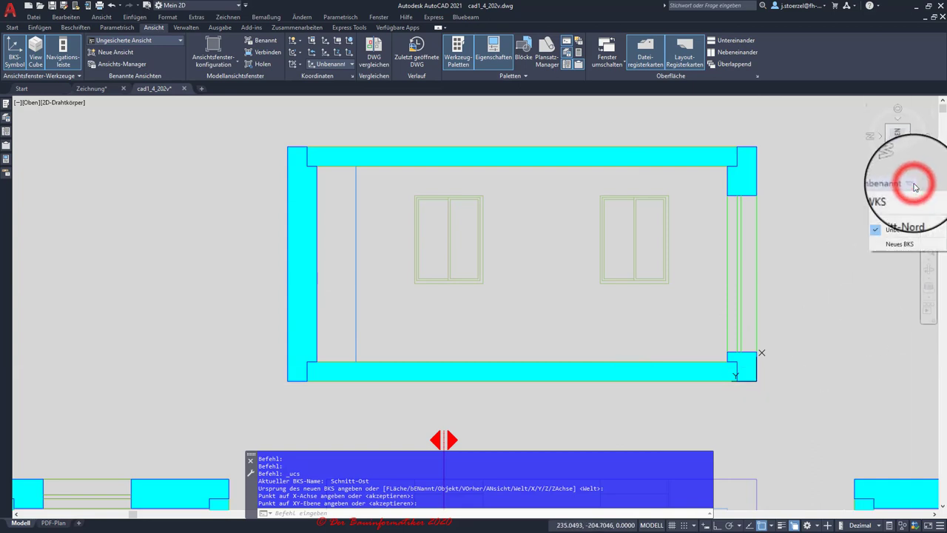
click(909, 193)
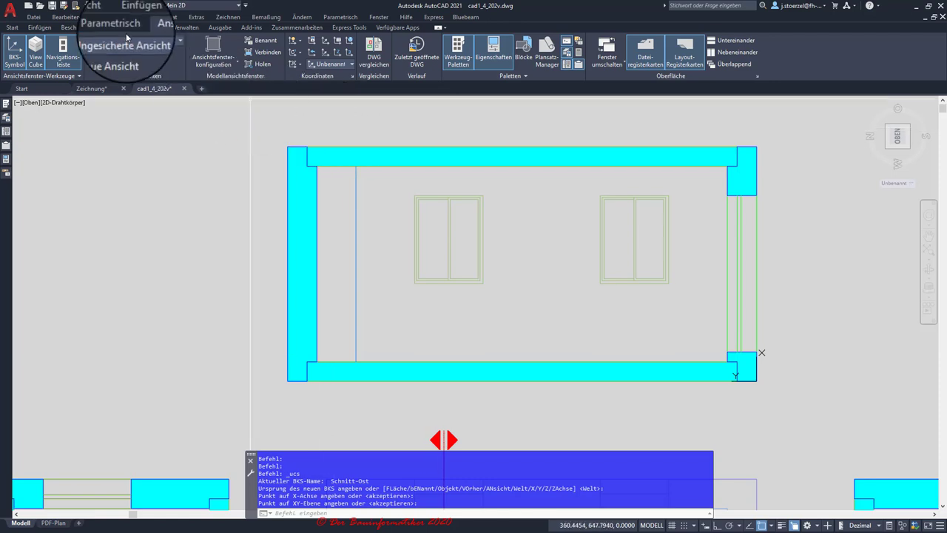
Open Extras > Benanntes BKS to list Unbenannt, Welt, Vorher, Schnitt-Nord and Schnitt-Ost
click(340, 207)
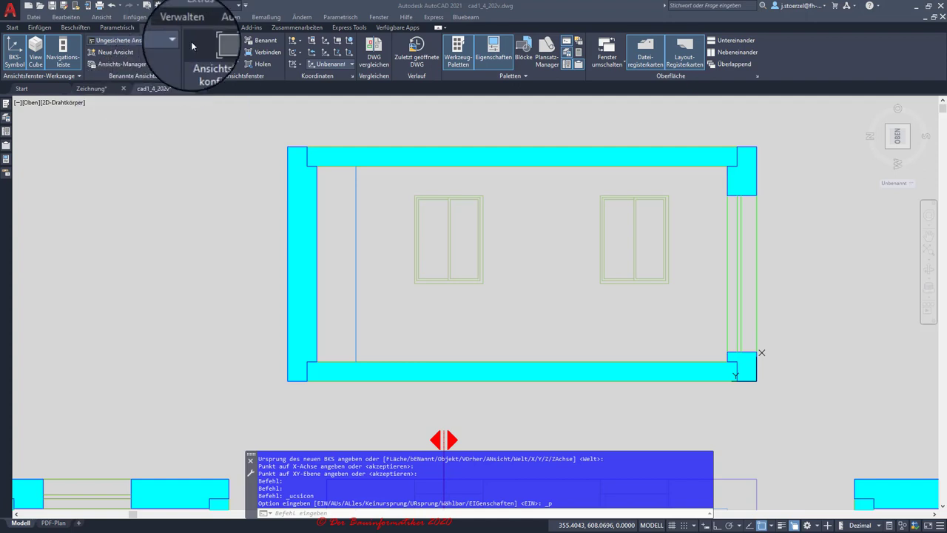
click(196, 20)
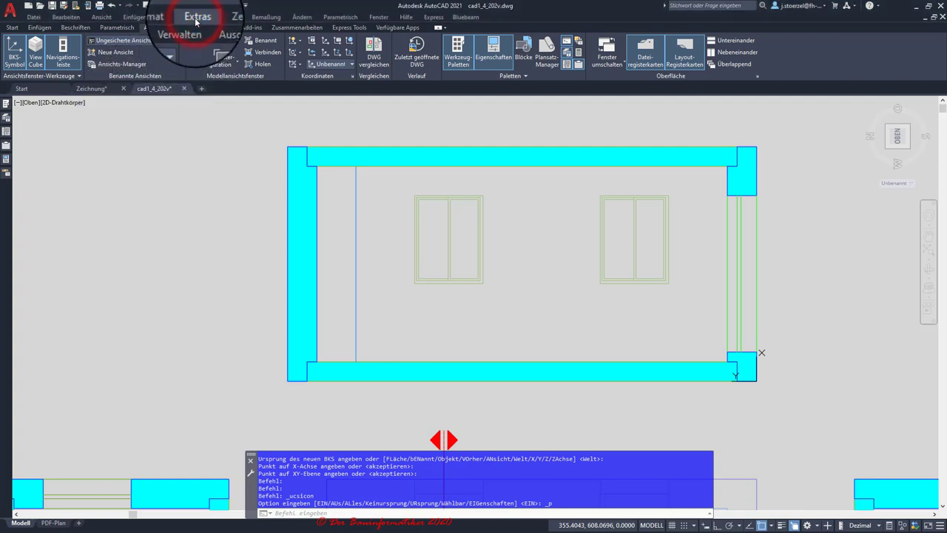
click(196, 20)
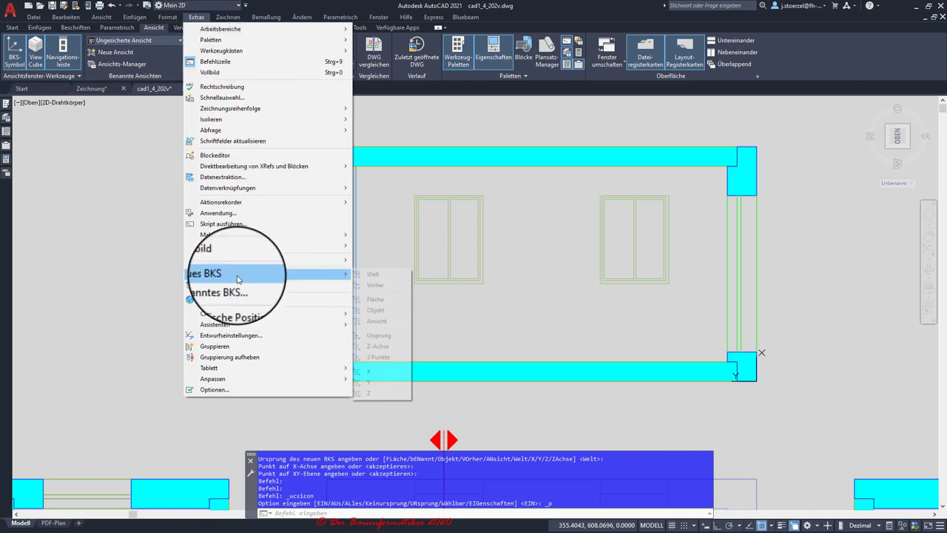
mouse_move(214, 273)
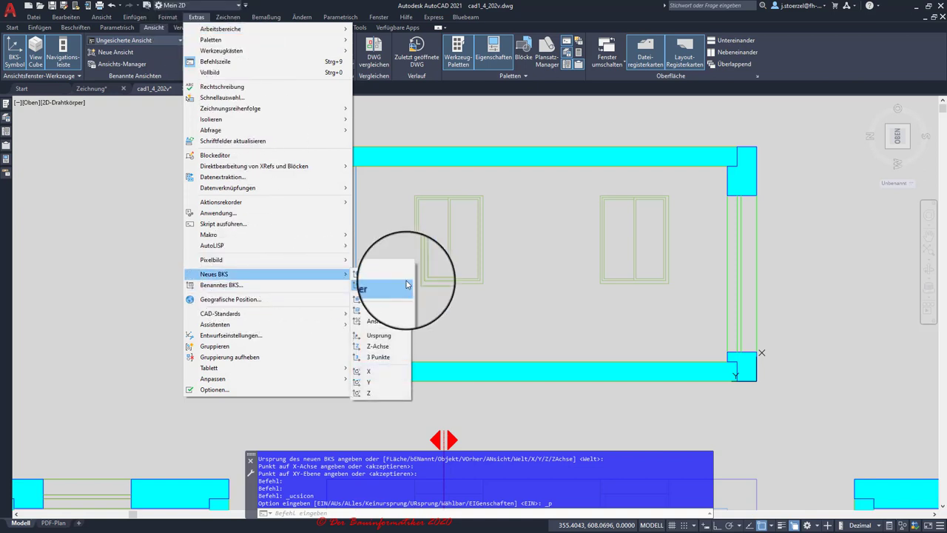
click(290, 288)
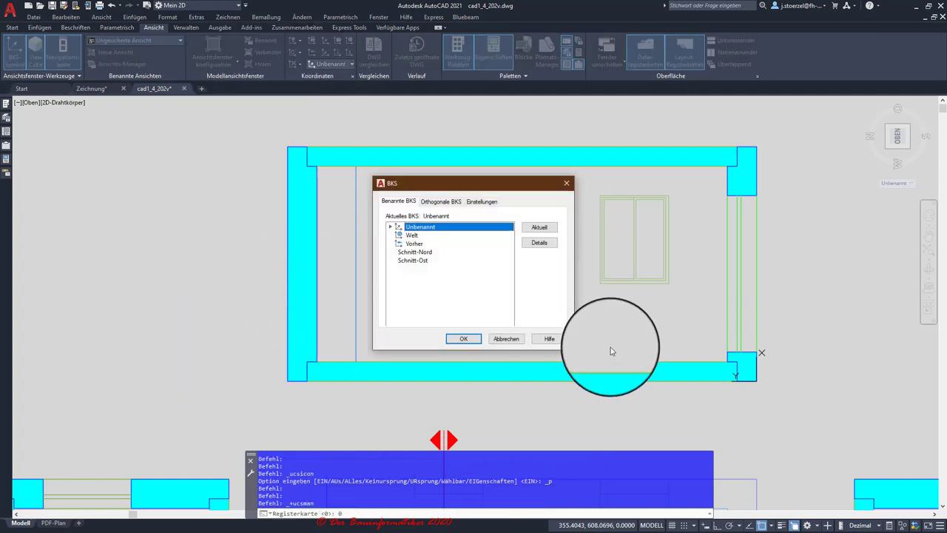
Select Schnitt-Nord and Schnitt-Ost, and look through the Orthogonale BKS and Einstellungen tabs
click(427, 251)
click(405, 259)
click(411, 252)
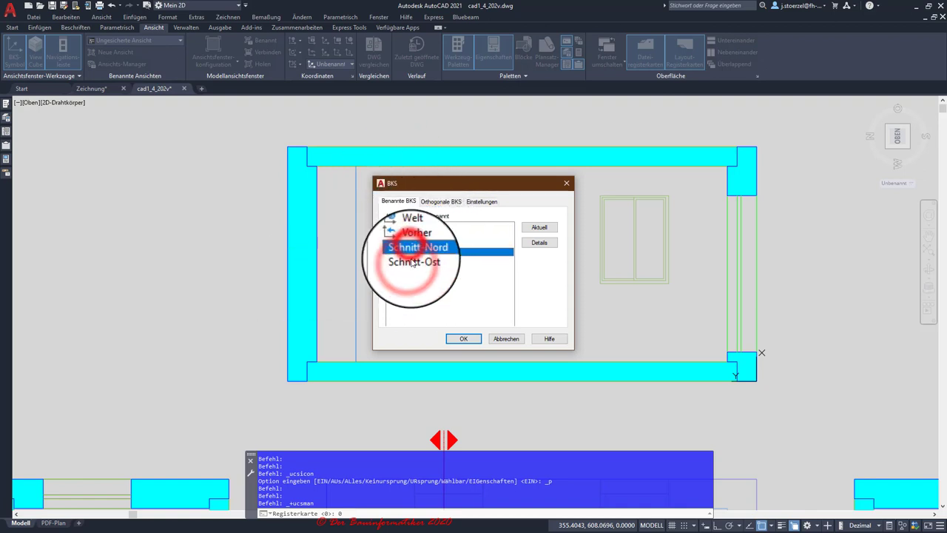
click(413, 264)
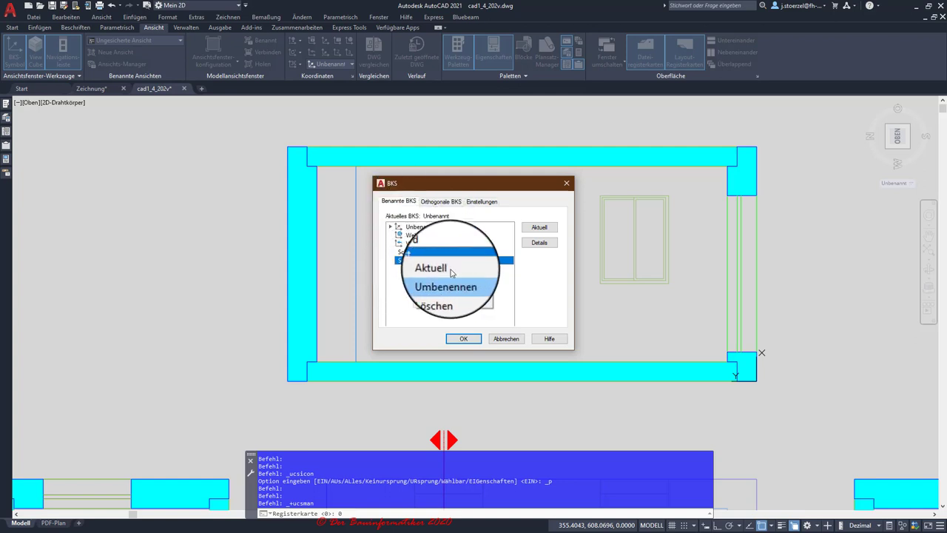
click(444, 203)
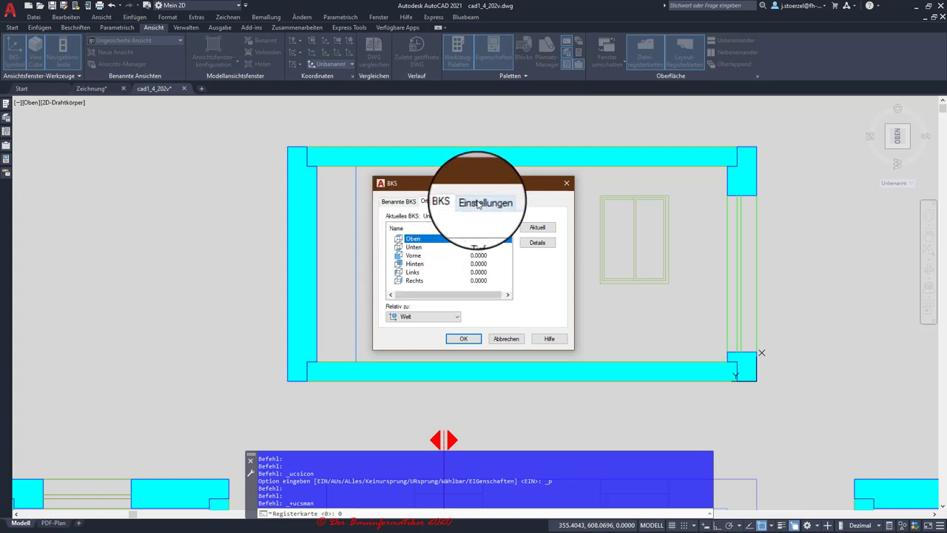
click(482, 200)
click(398, 200)
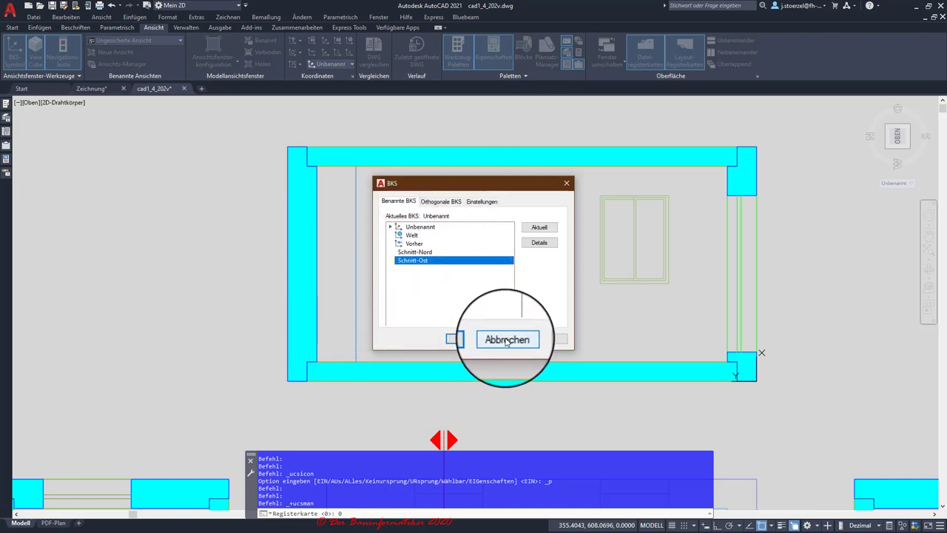
Make Vorher, then Schnitt-Nord, then Welt the current UCS in turn
click(413, 243)
click(539, 226)
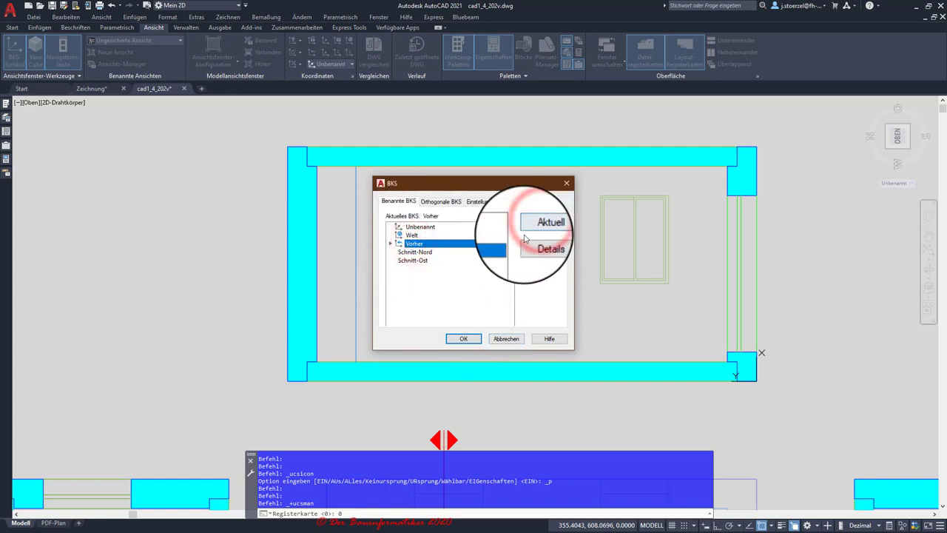
click(415, 252)
click(532, 227)
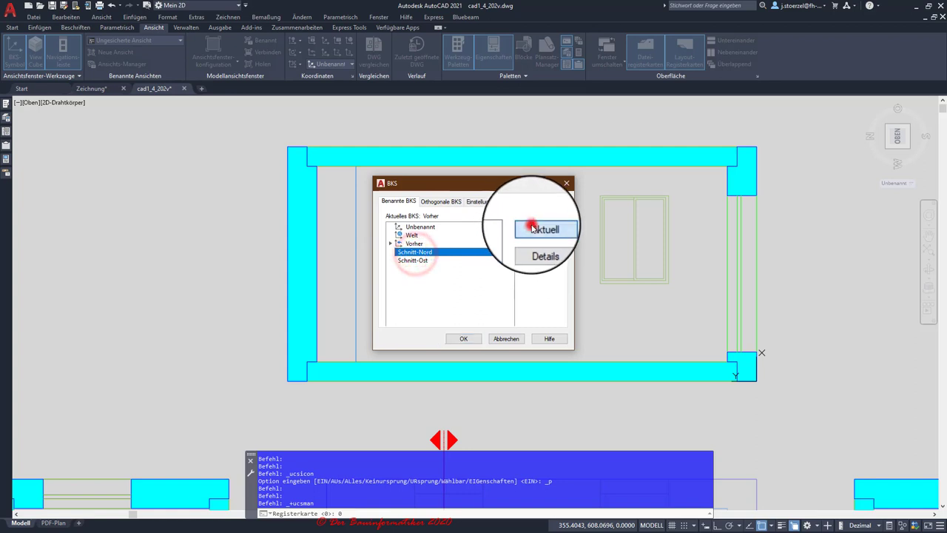
click(411, 235)
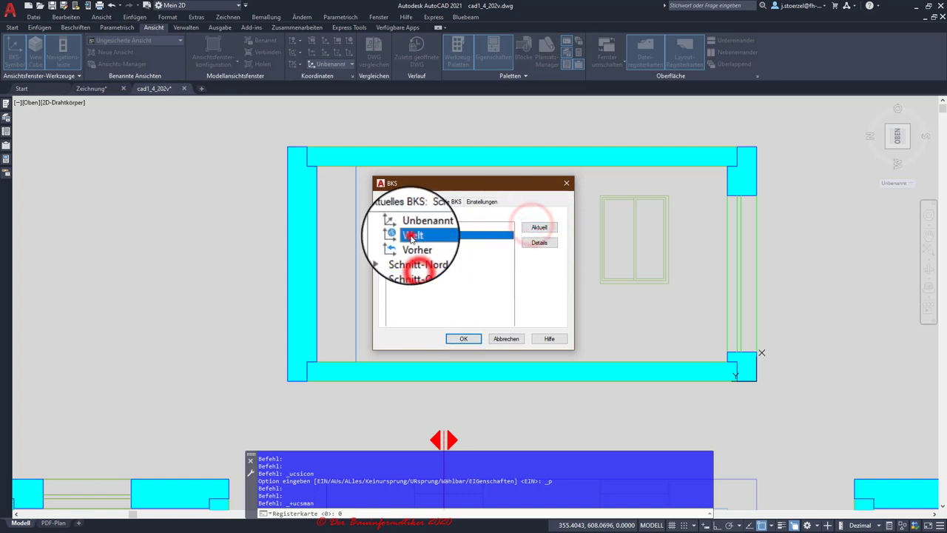
click(539, 227)
Check the UCS context options and orthogonal presets, then cancel the BKS dialog
right_click(421, 273)
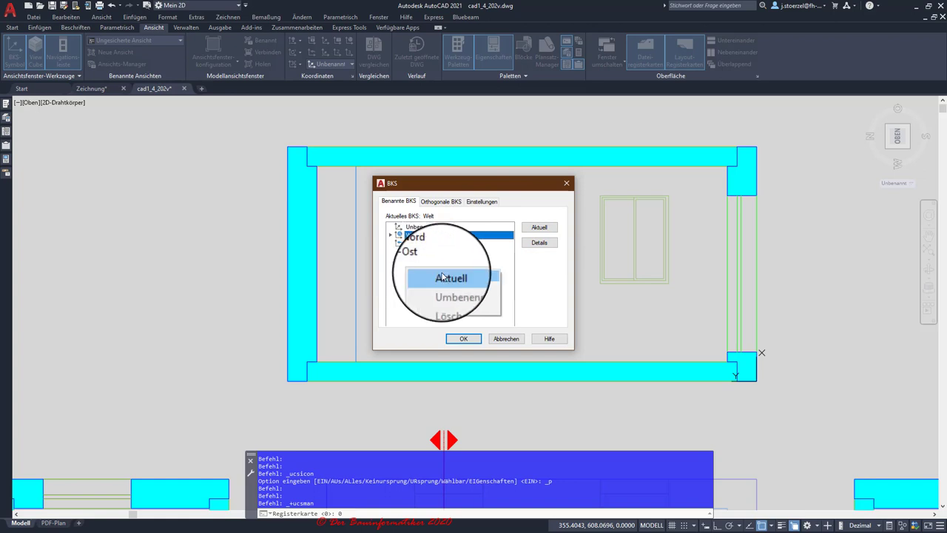
click(435, 203)
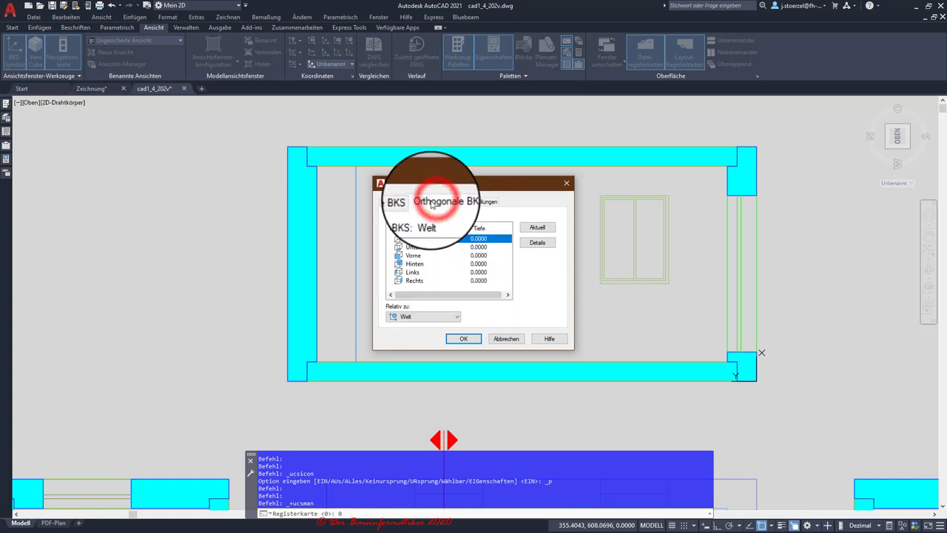
click(381, 199)
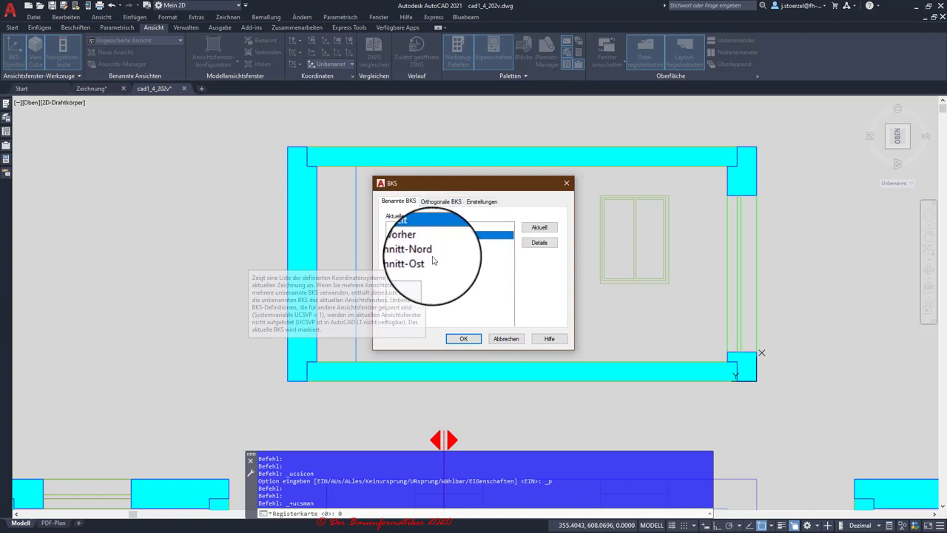
click(503, 339)
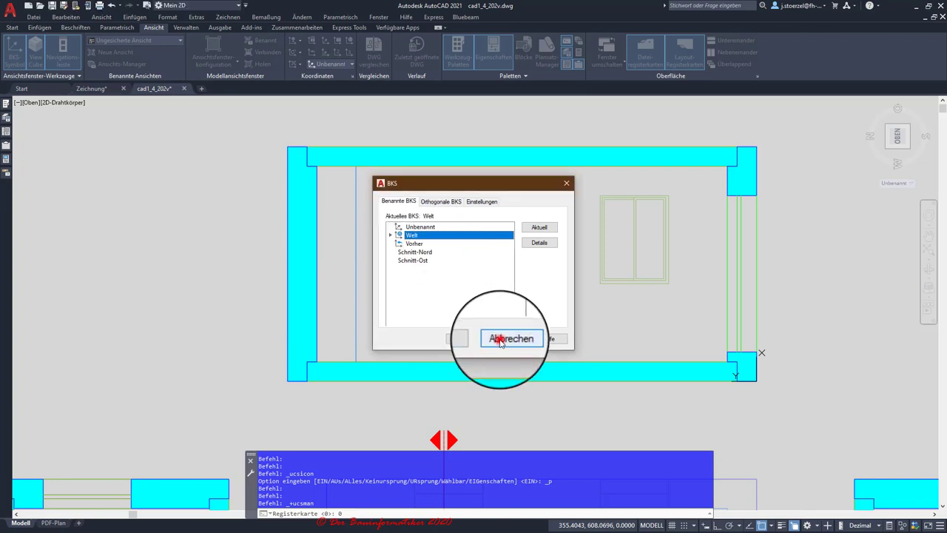
click(197, 18)
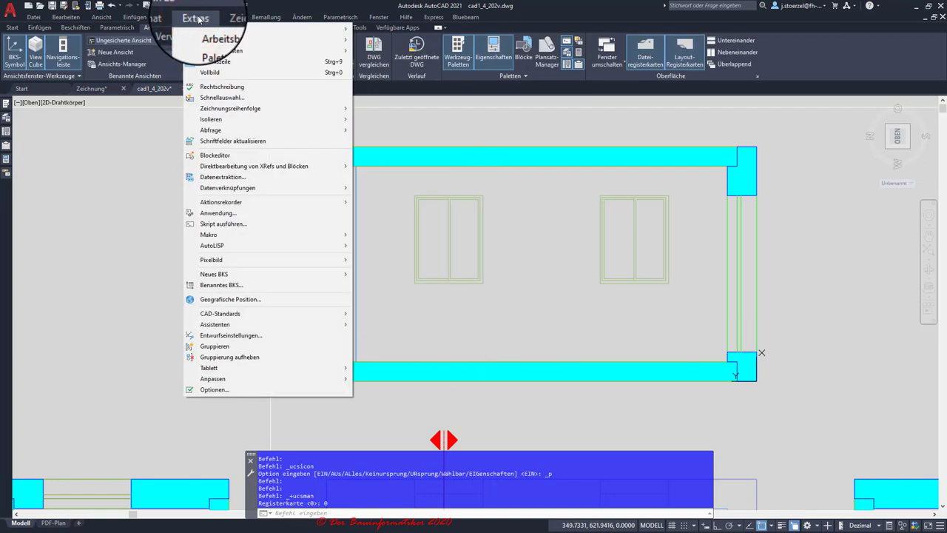
click(196, 18)
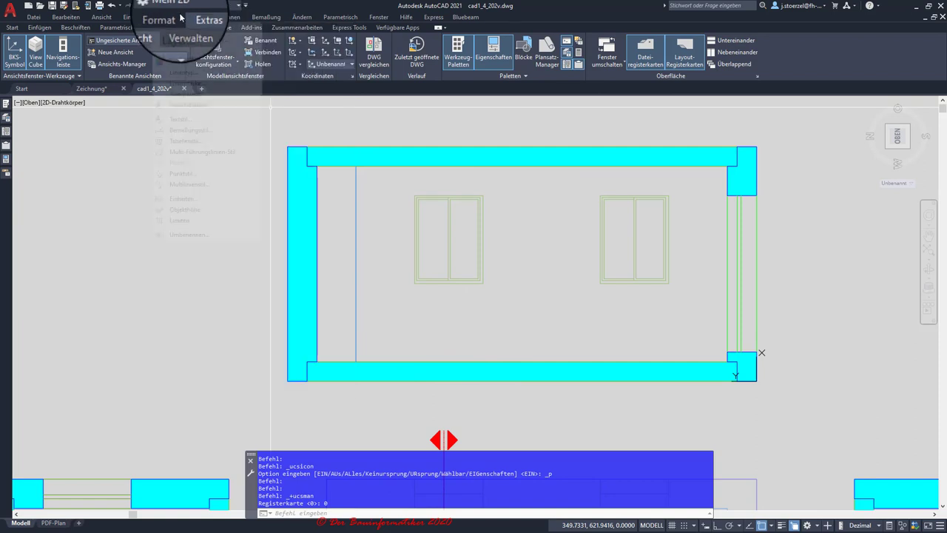
click(167, 17)
click(172, 236)
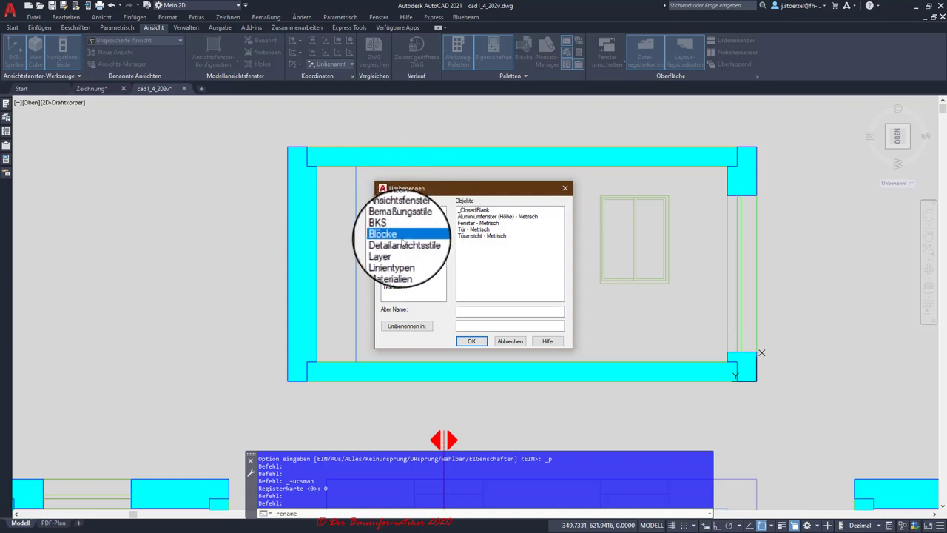
click(389, 229)
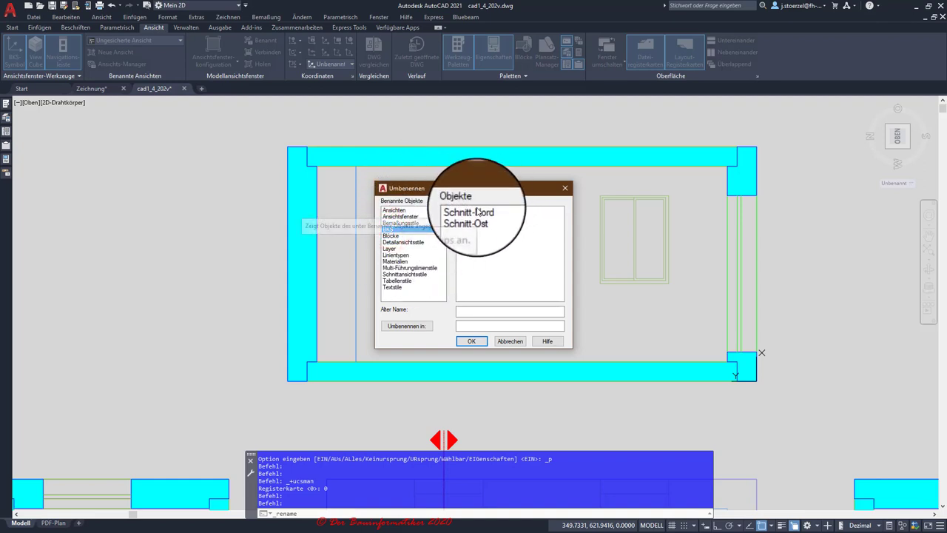
click(472, 210)
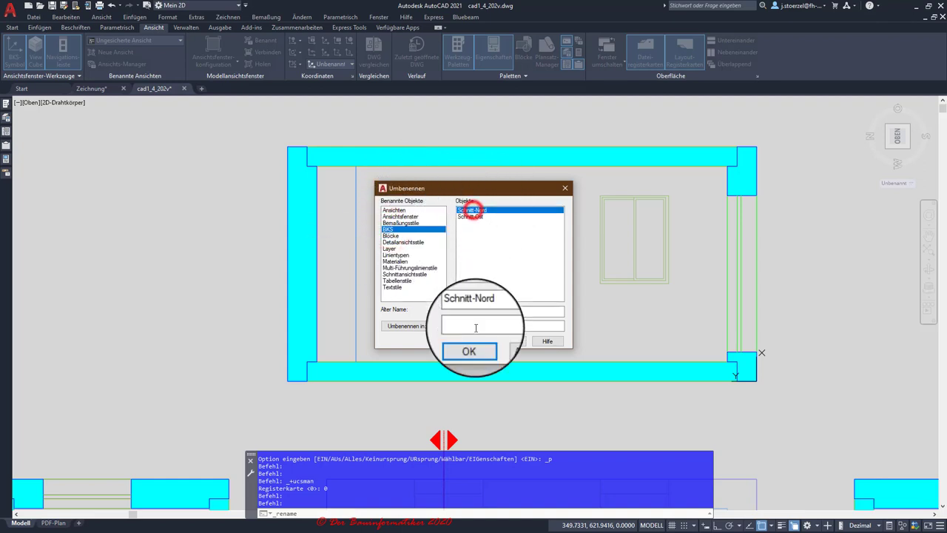
click(472, 326)
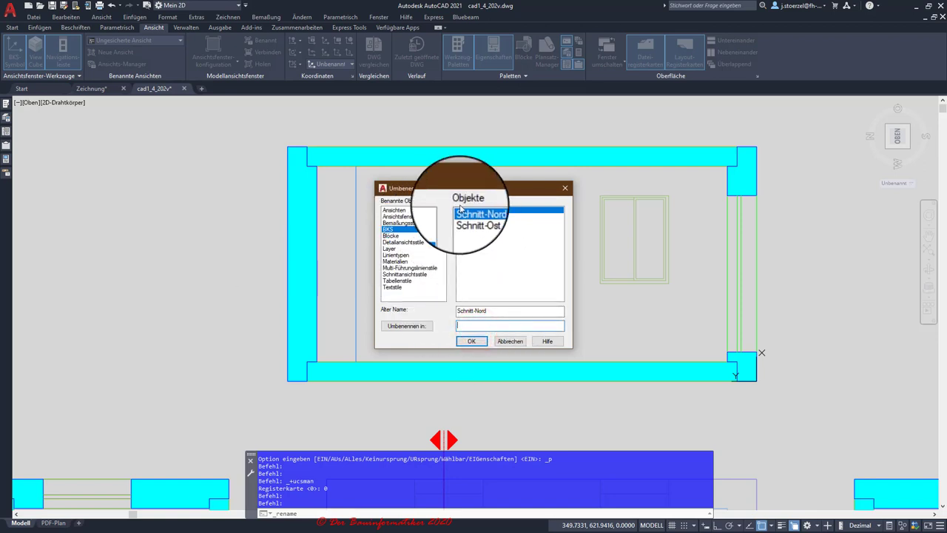
click(510, 341)
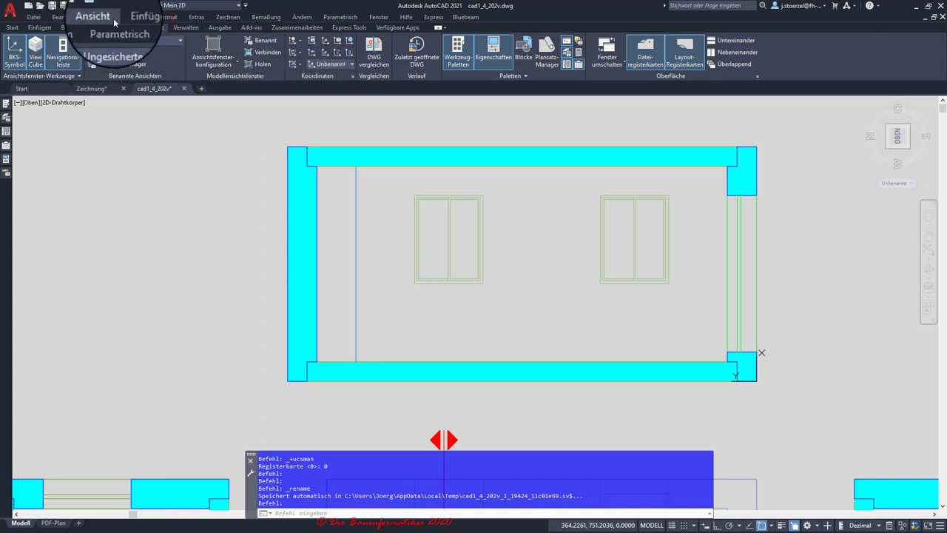
Browse the Ansicht menu, Quick Access options and ribbon panels, then open Named UCS from Koordinaten
click(110, 21)
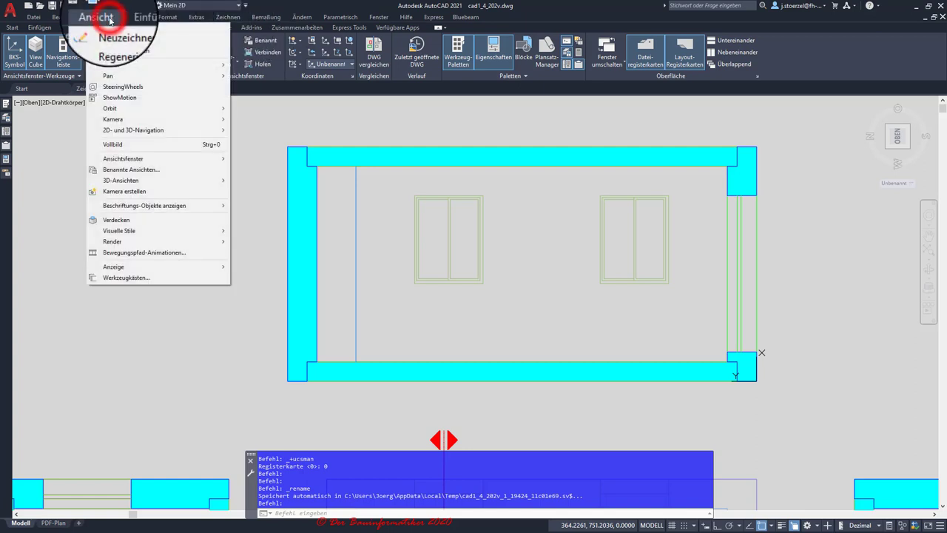
click(109, 19)
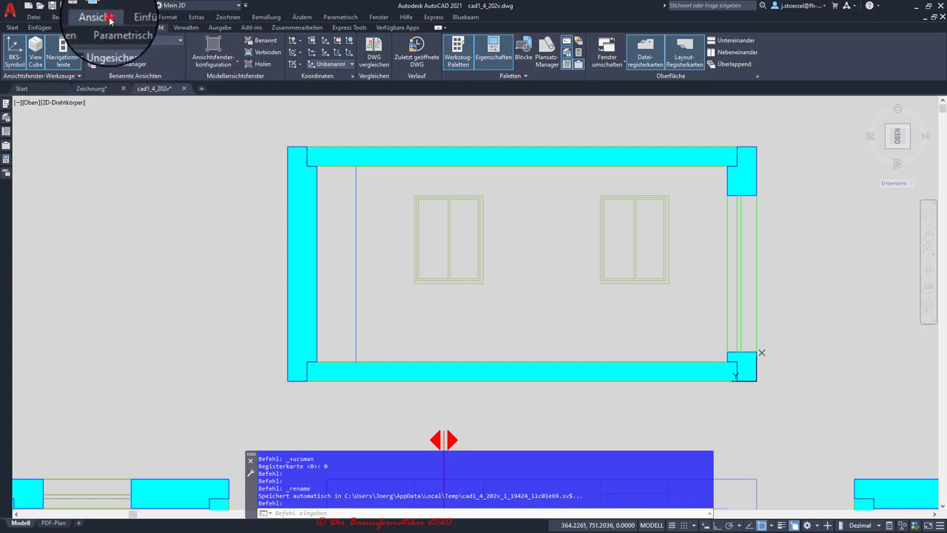
click(245, 7)
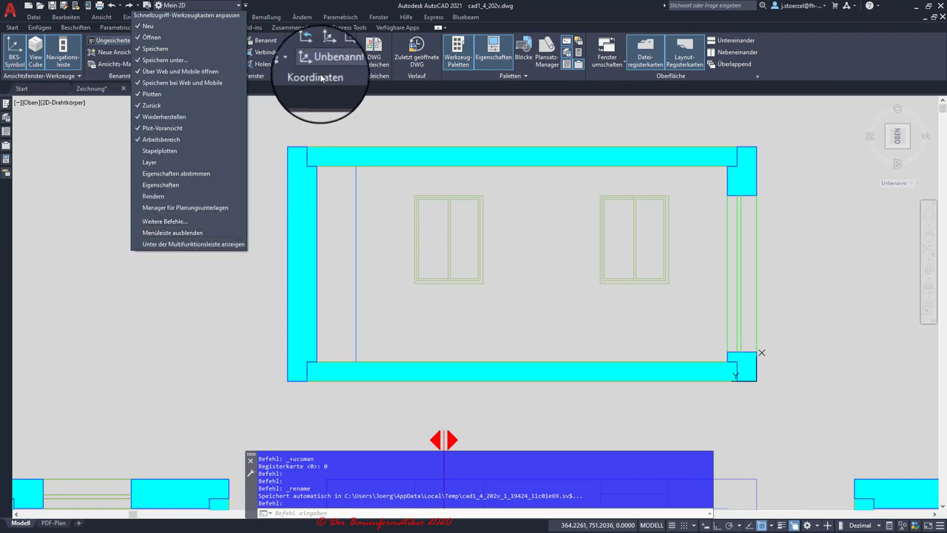
click(303, 3)
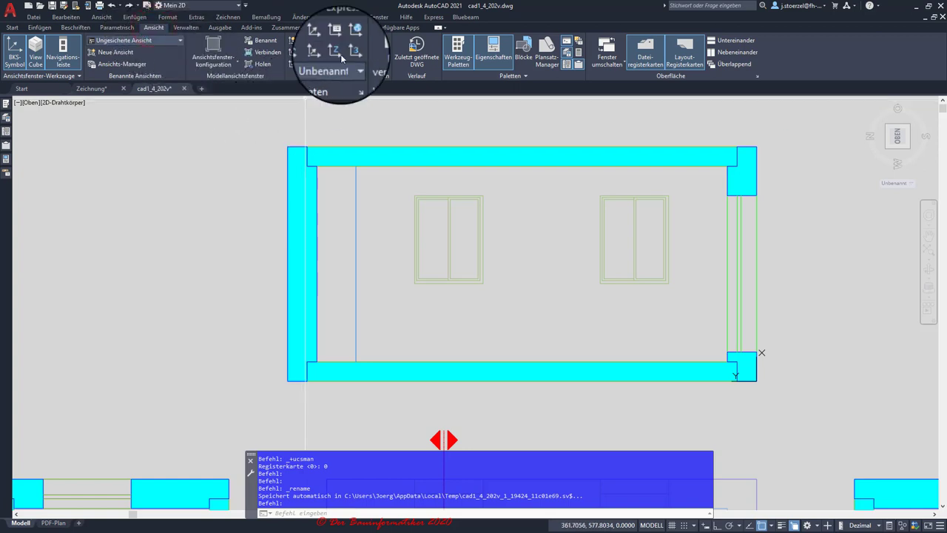
right_click(303, 76)
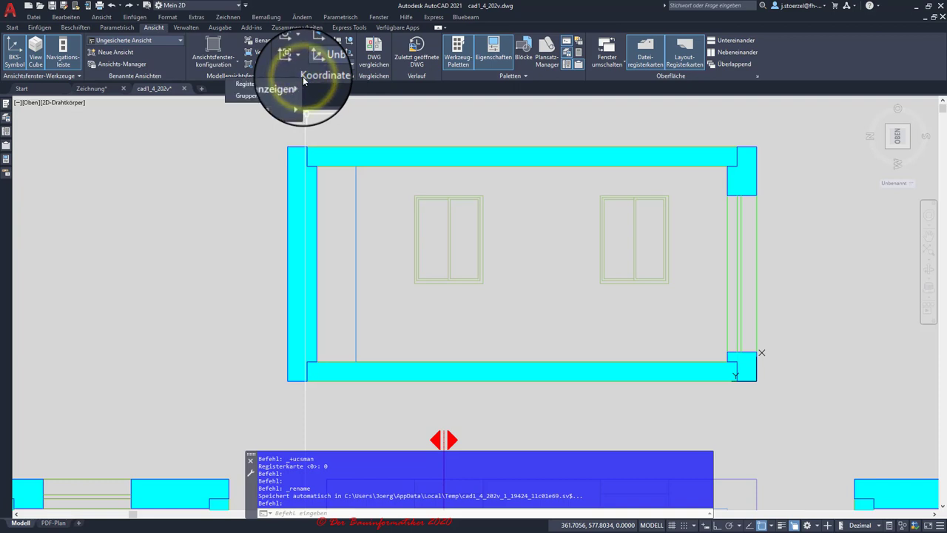
mouse_move(260, 95)
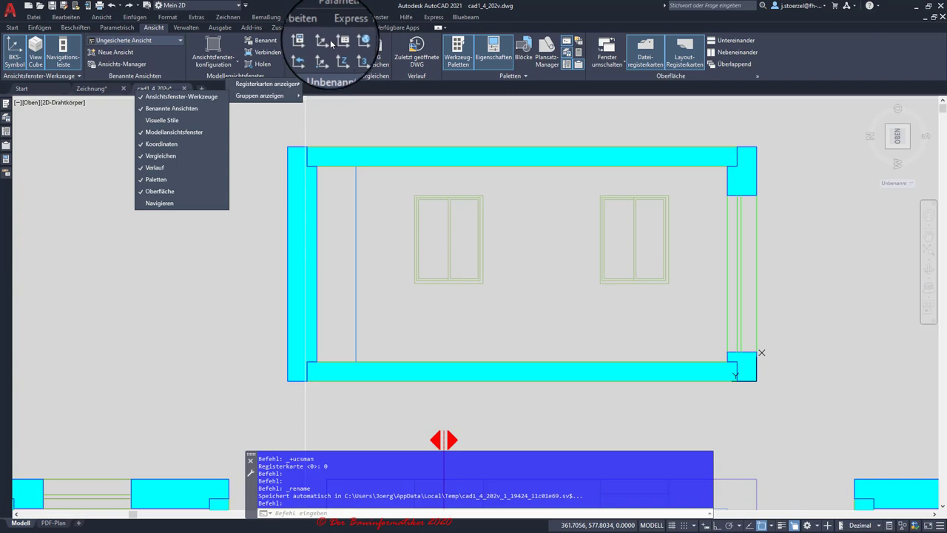
click(338, 42)
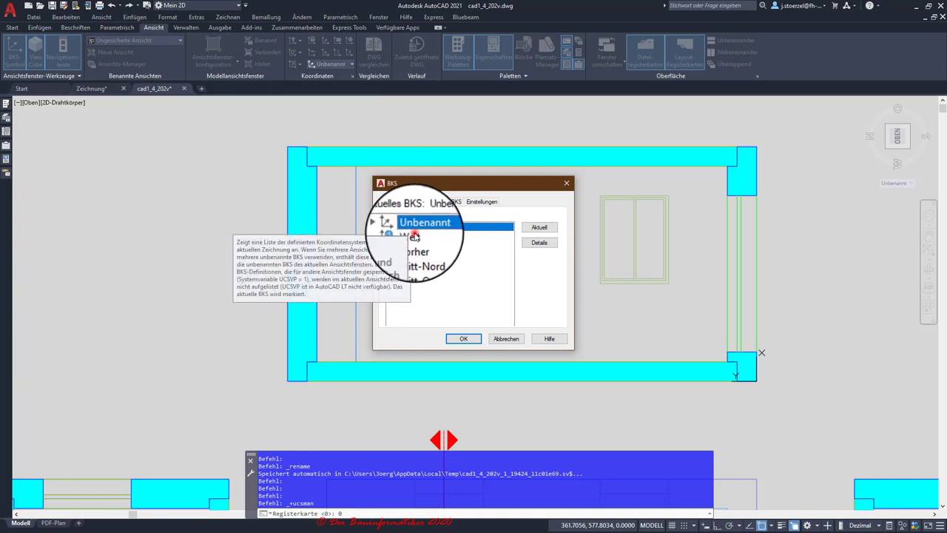
Select Schnitt-Nord, Unbenannt and Schnitt-Nord again, then cancel the BKS dialog unchanged
click(416, 250)
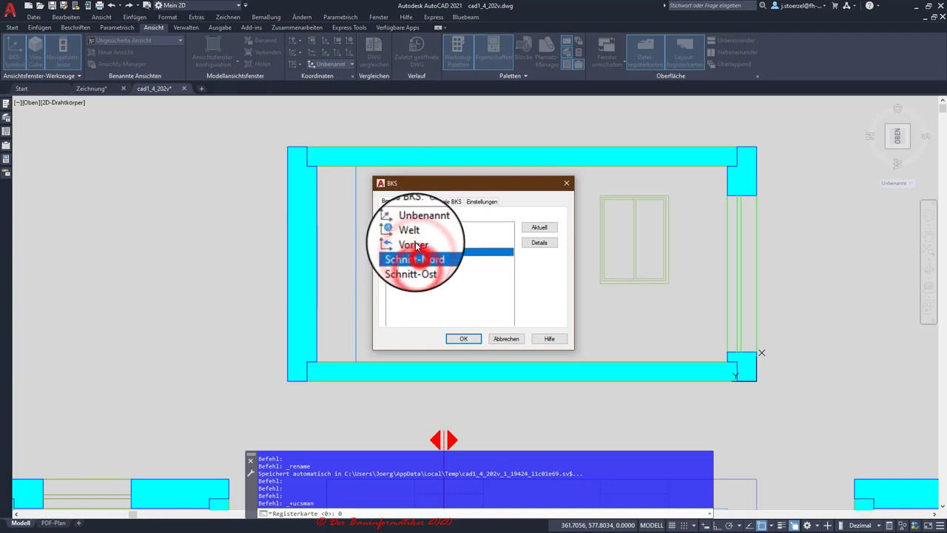
click(412, 227)
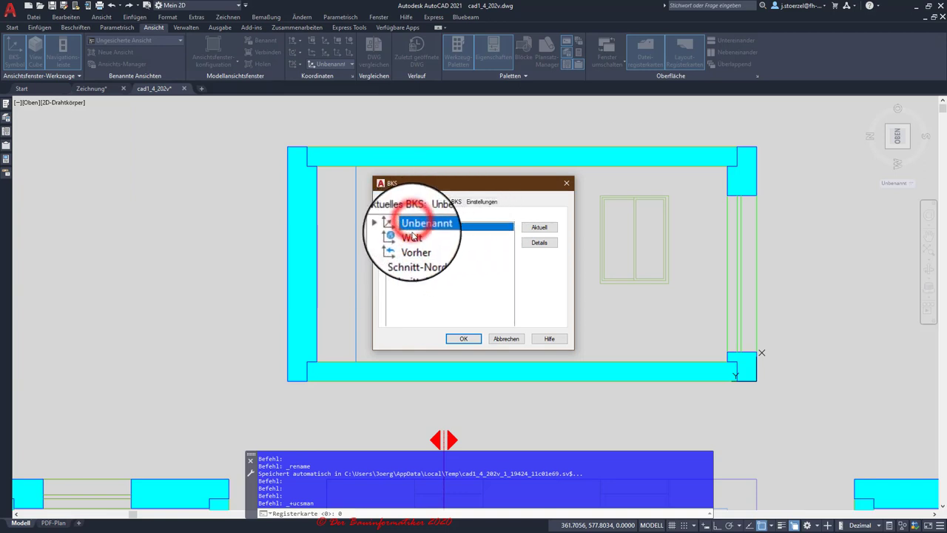
click(414, 251)
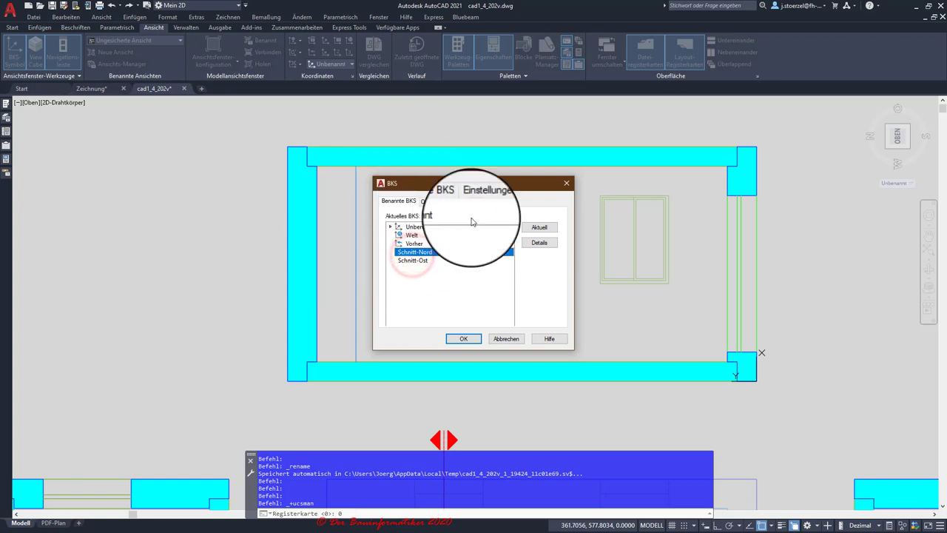
click(506, 338)
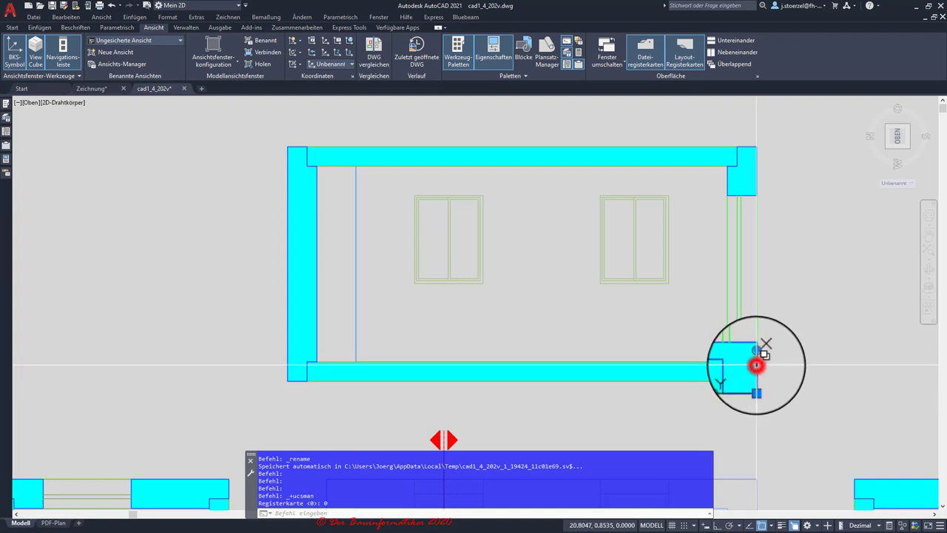
Move the UCS origin to the lower-left wall corner and aim its Y axis at the upper-left corner
click(756, 365)
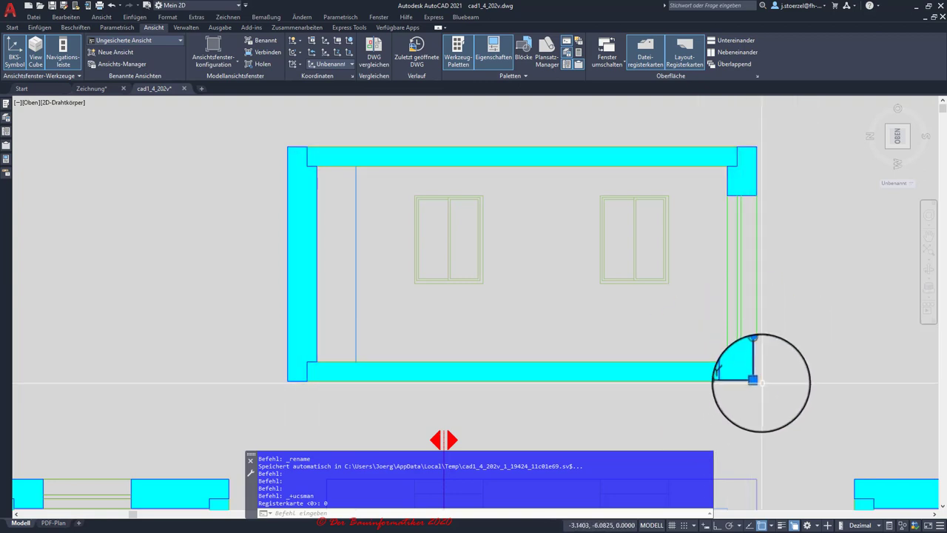
click(756, 382)
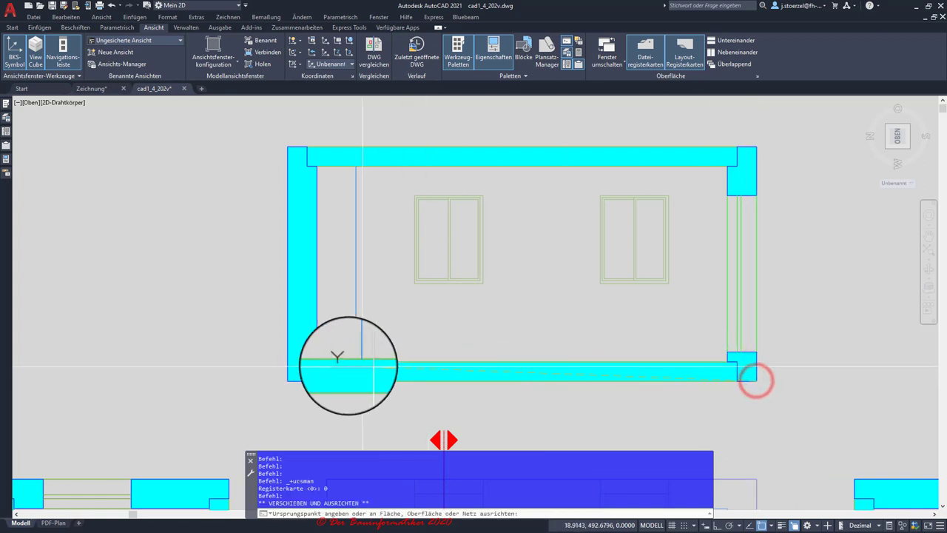
click(287, 381)
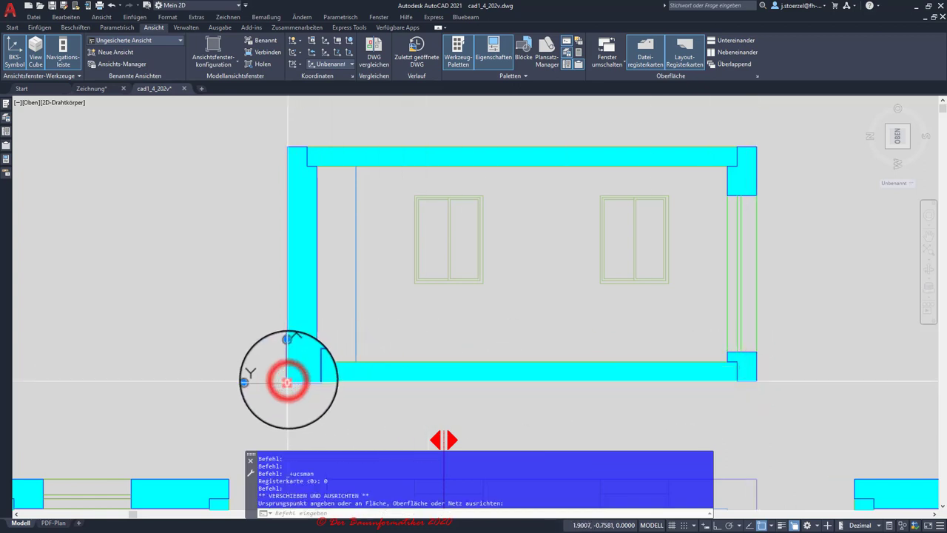
click(266, 382)
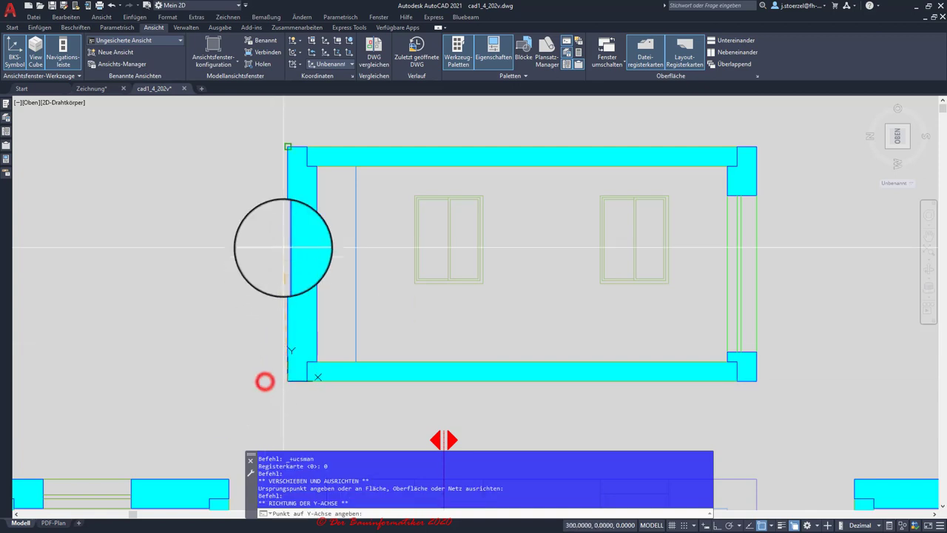
click(286, 151)
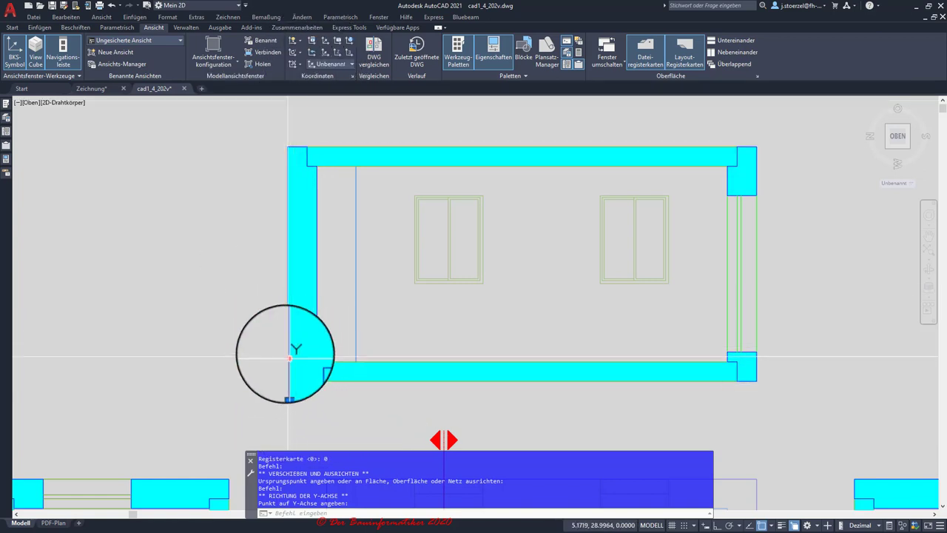
Review the UCS icon options and pan the plan slightly to recentre it
right_click(288, 362)
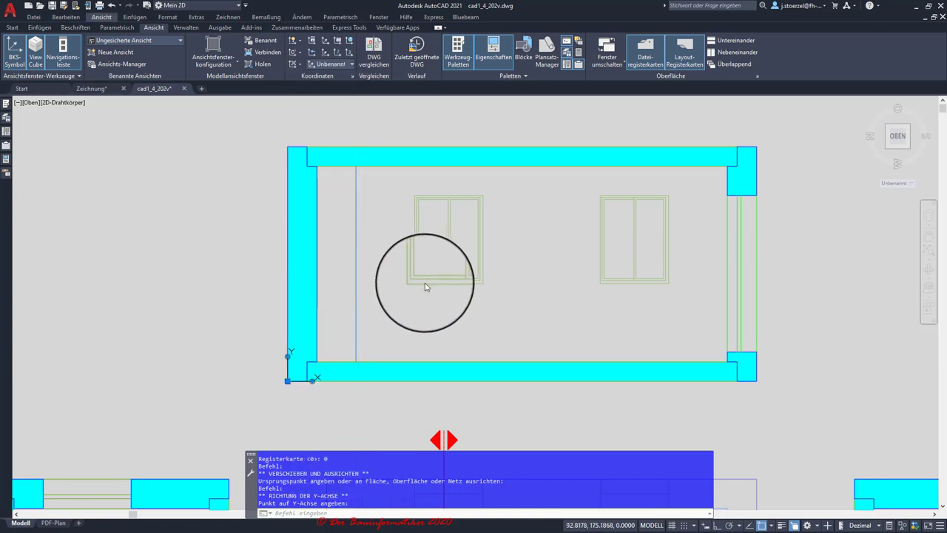
mouse_move(422, 281)
middle_down()
mouse_move(284, 300)
mouse_move(349, 272)
middle_up()
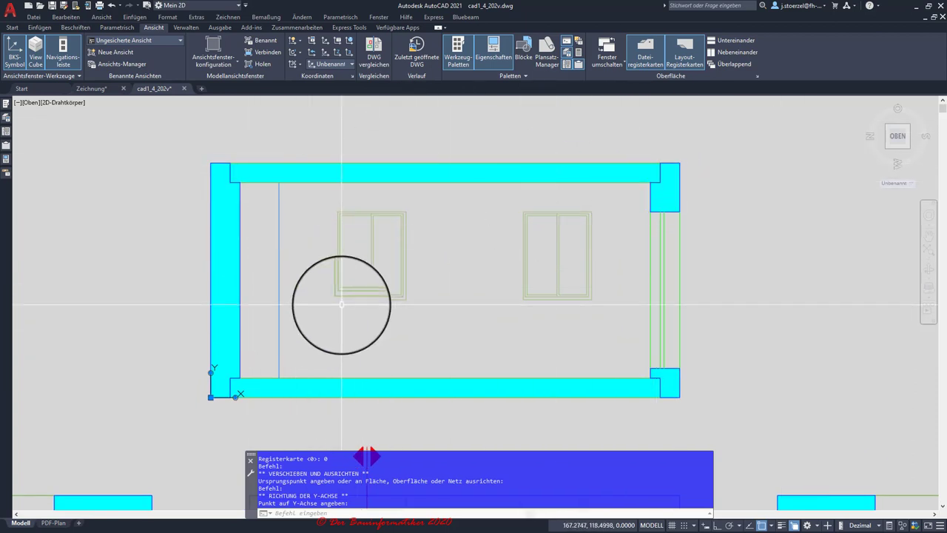
middle_drag(342, 298, 365, 303)
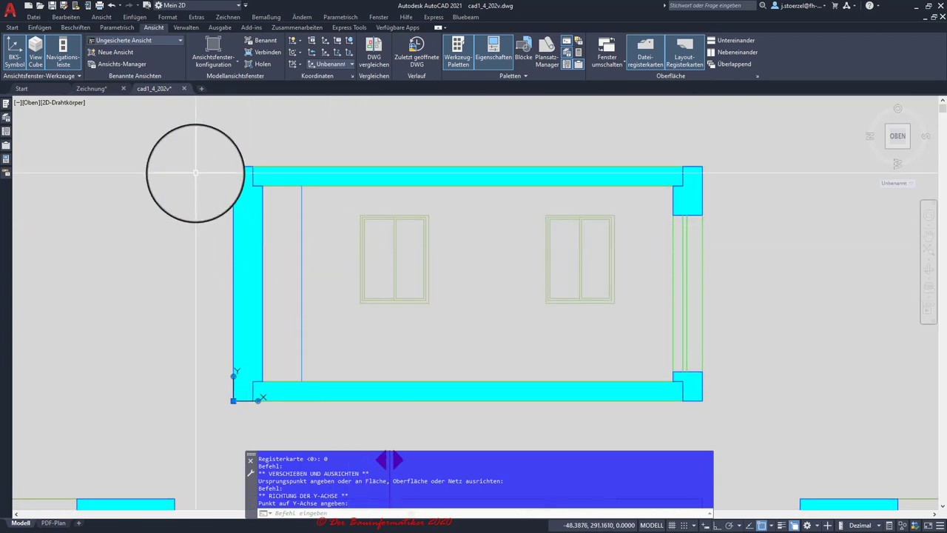
click(159, 29)
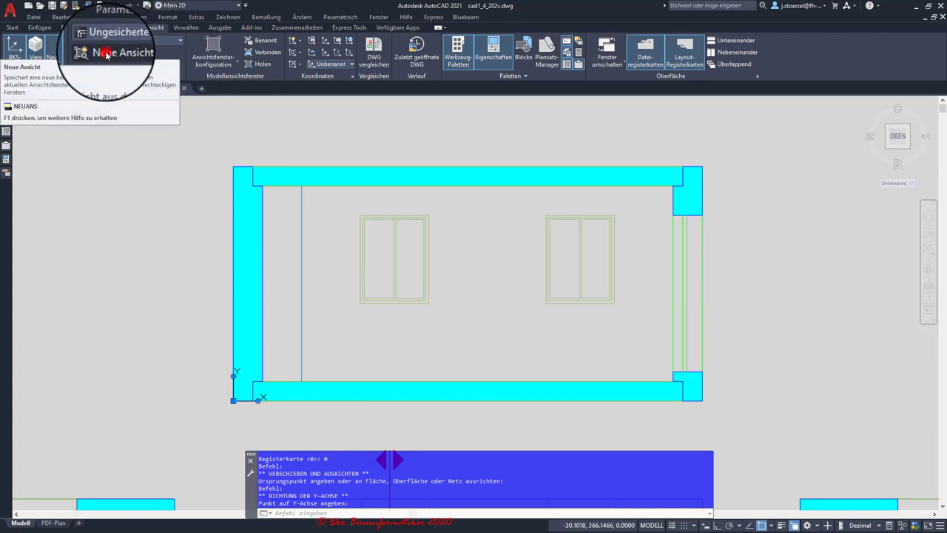
Name the new view Schnitt-Ost, with category <Kein> and view type Standfoto
click(105, 51)
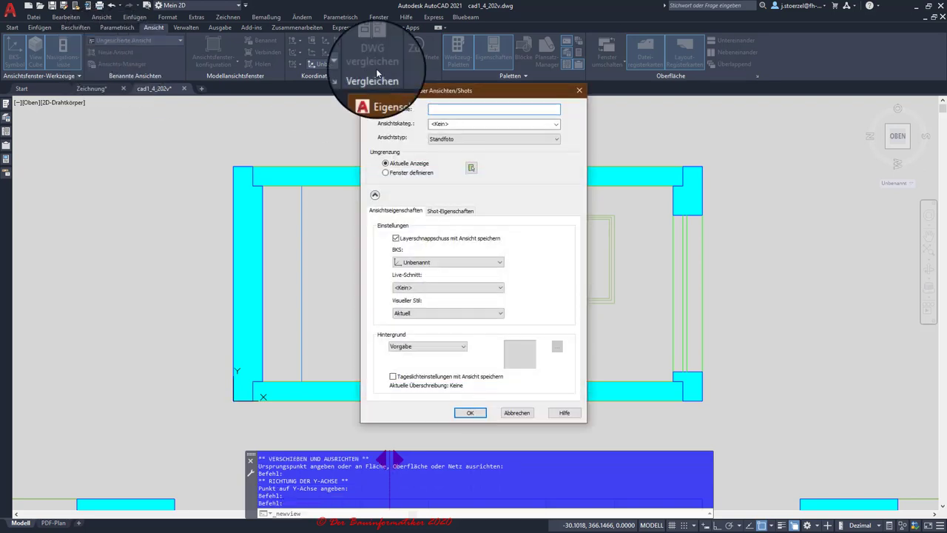
drag(394, 89, 513, 83)
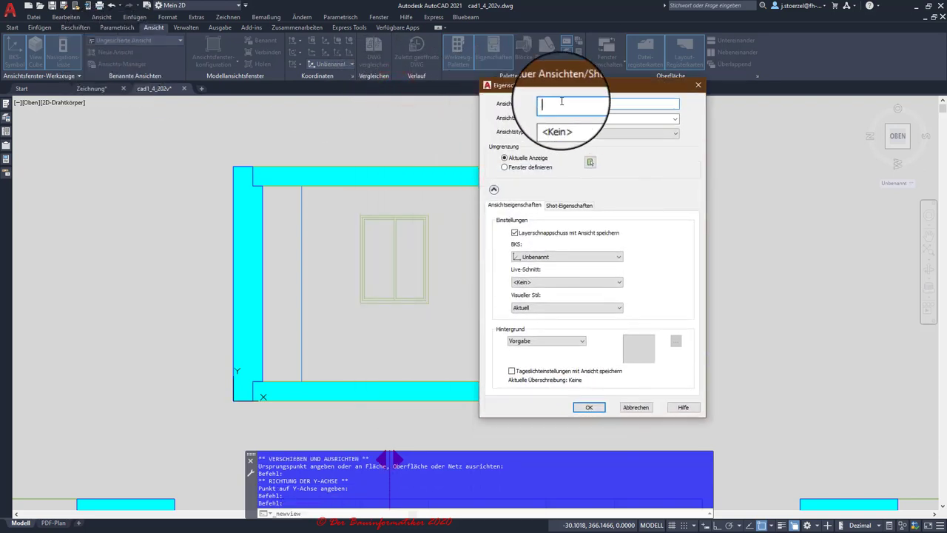
click(549, 108)
text(Schnitt-Ost)
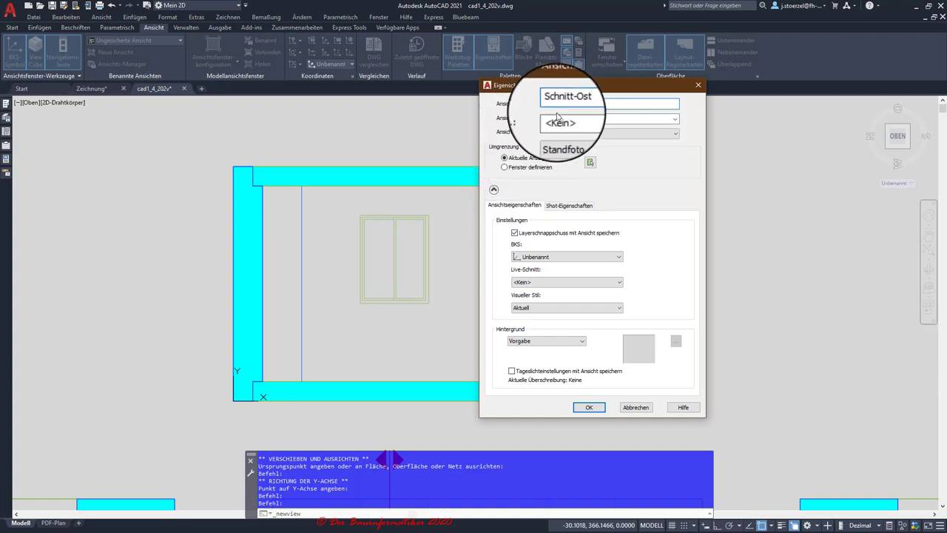
click(582, 120)
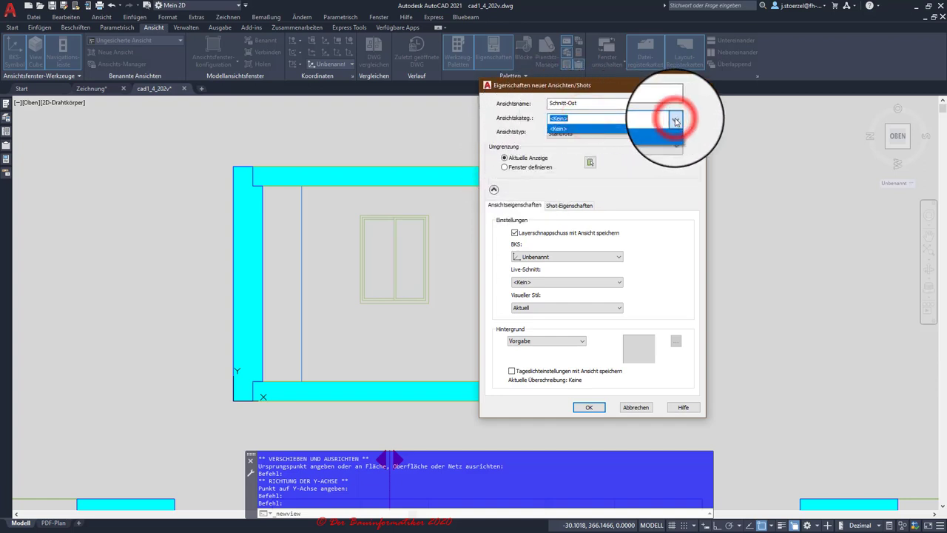
click(675, 121)
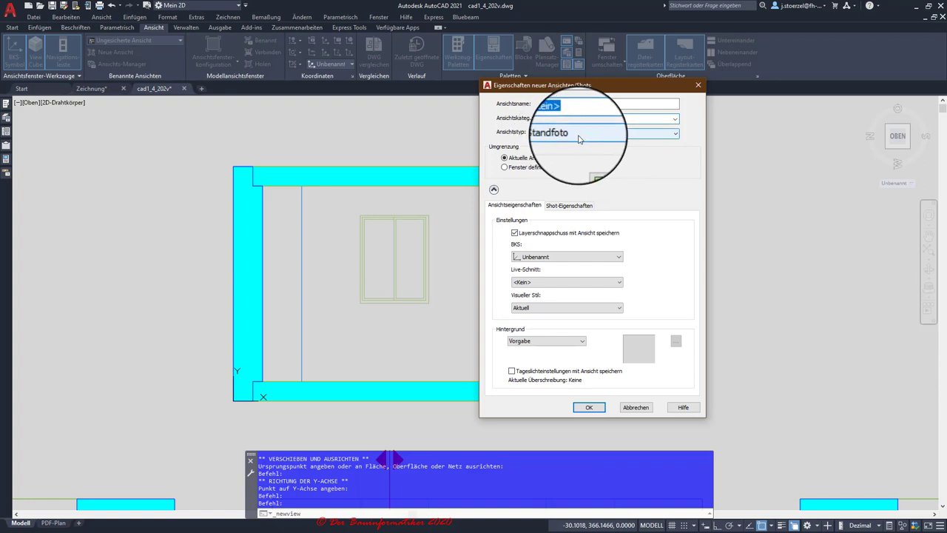
click(576, 136)
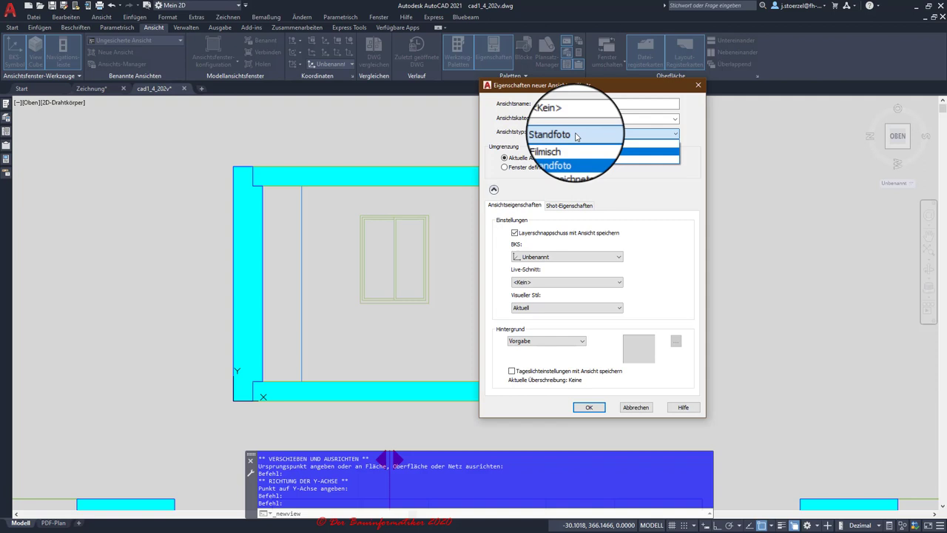
click(588, 134)
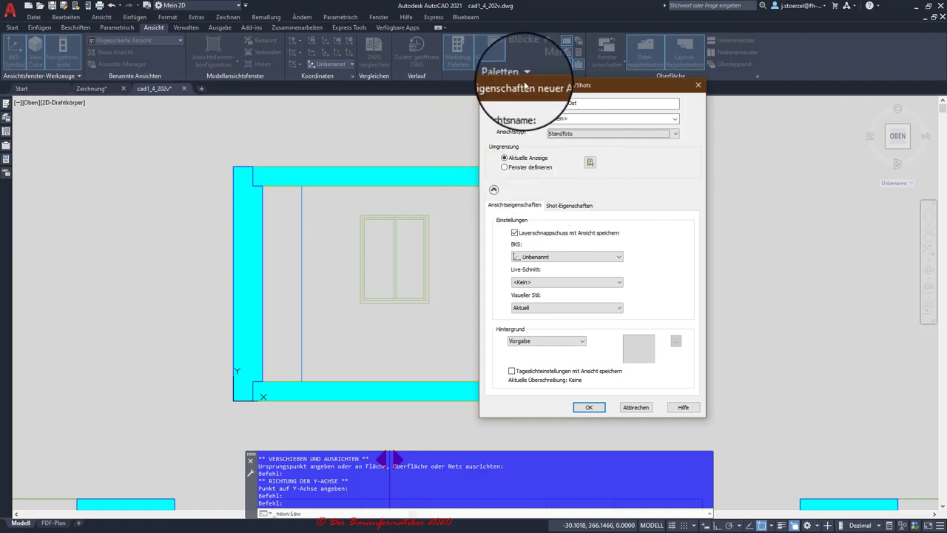
drag(527, 85, 698, 76)
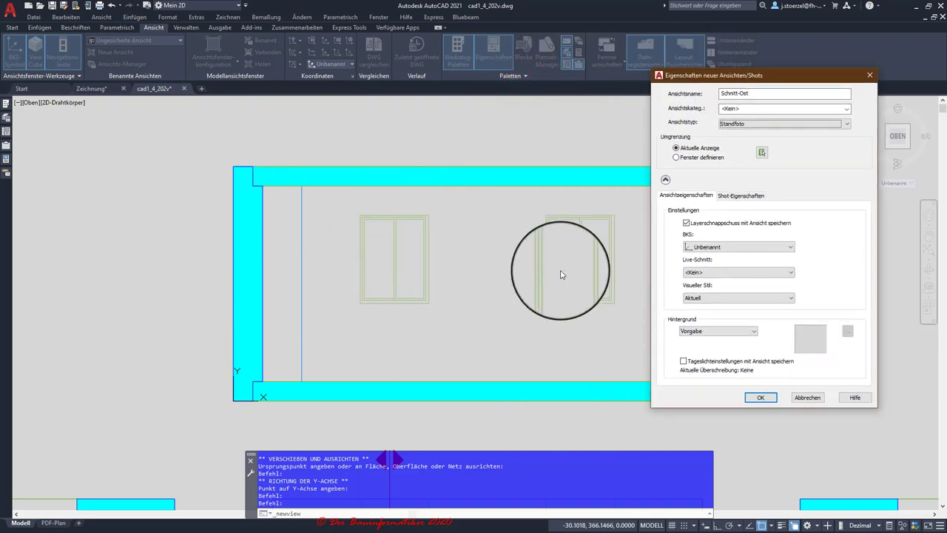
Draw a Fenster definieren window around the wall section as the Schnitt-Ost view boundary
click(762, 153)
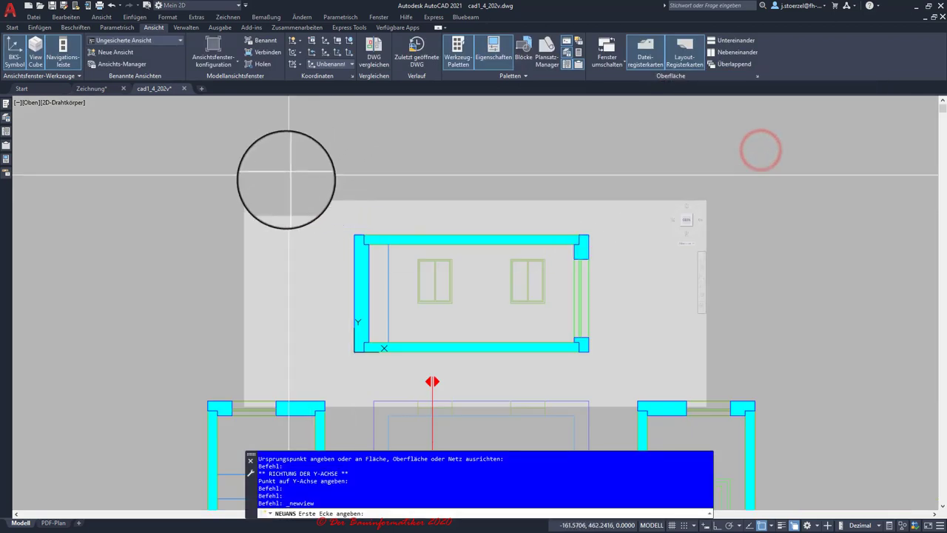
click(346, 221)
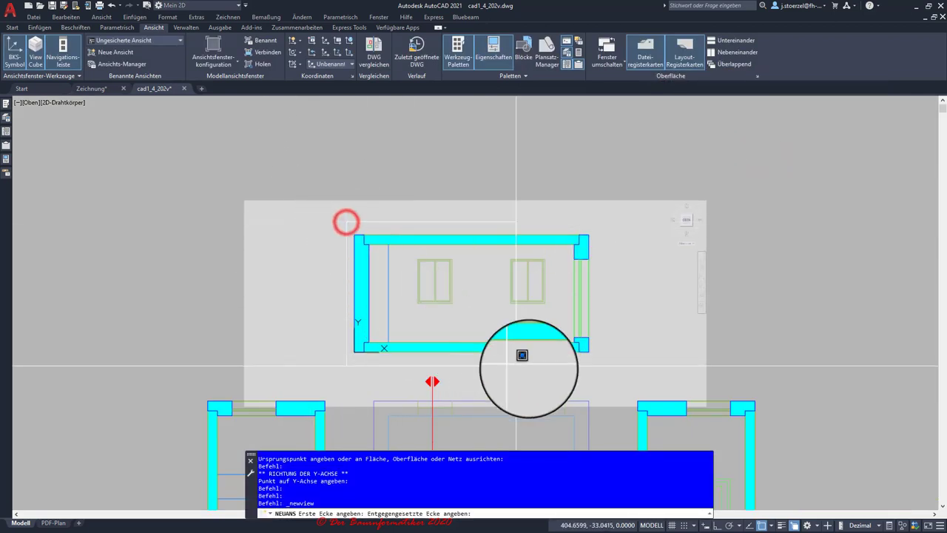
click(597, 363)
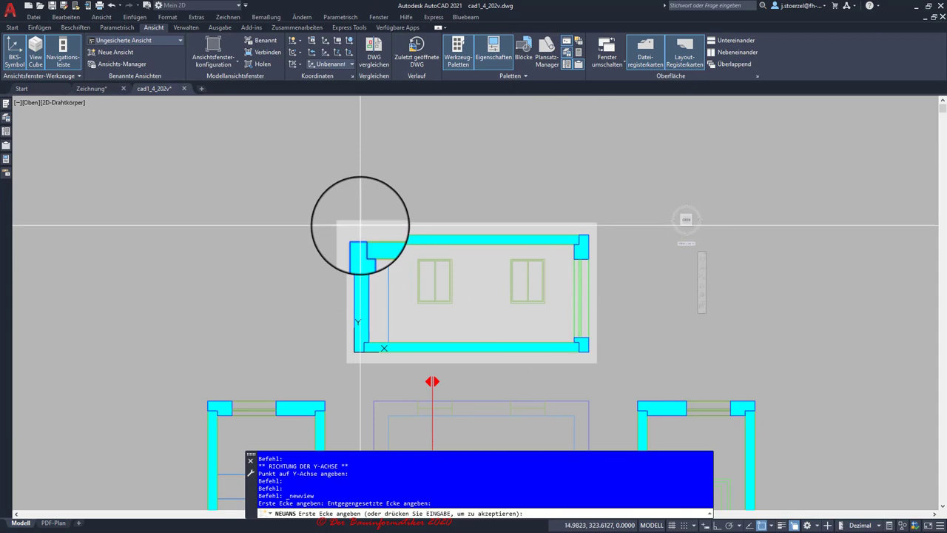
key(Return)
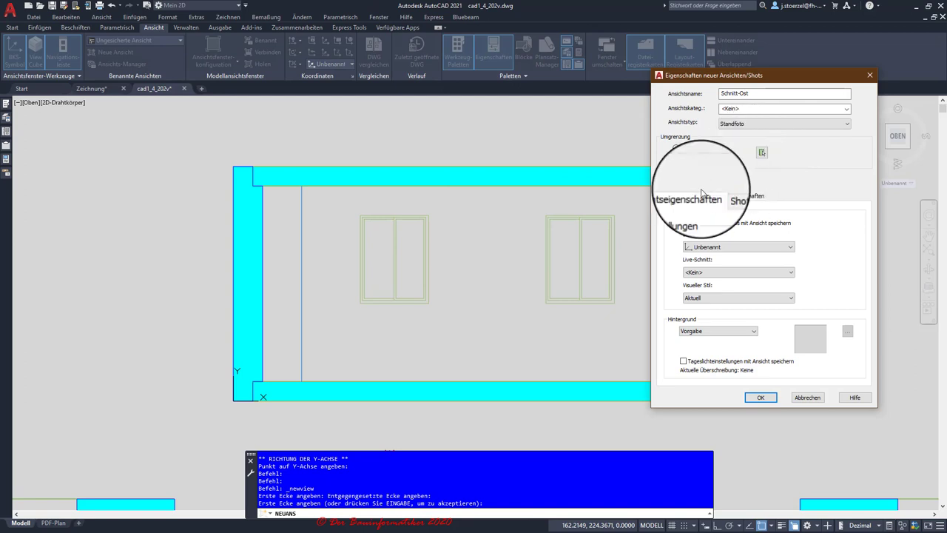
click(665, 179)
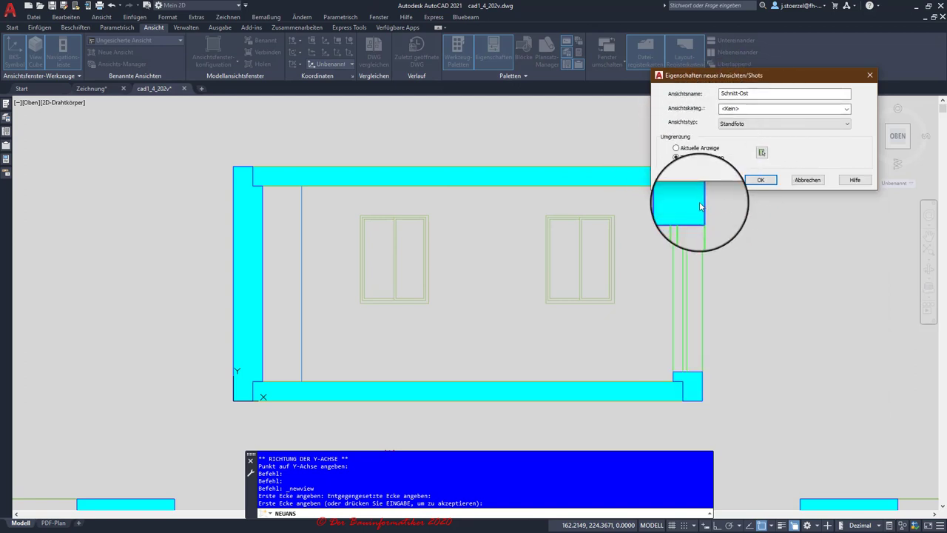
Re-expand Ansichtseigenschaften and shift the dialog left to show the view settings
click(665, 179)
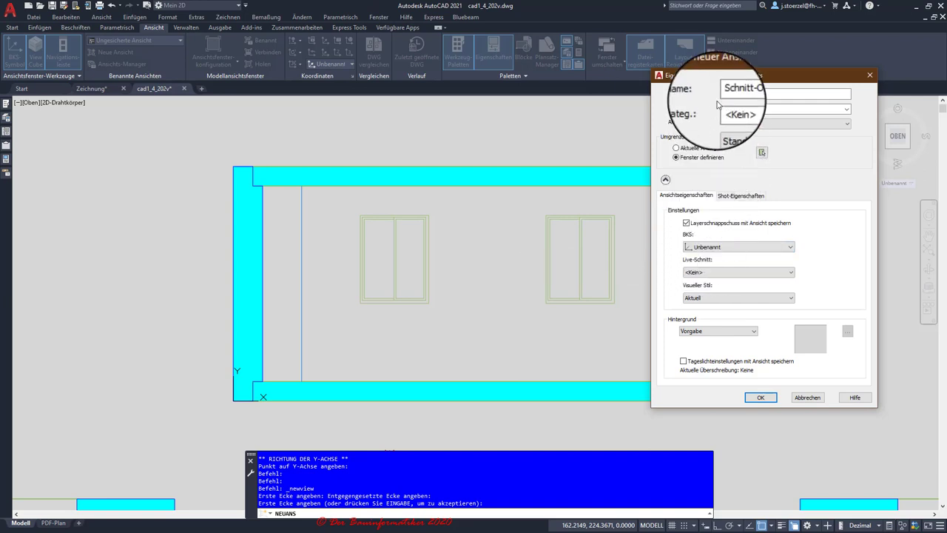
drag(717, 75, 523, 75)
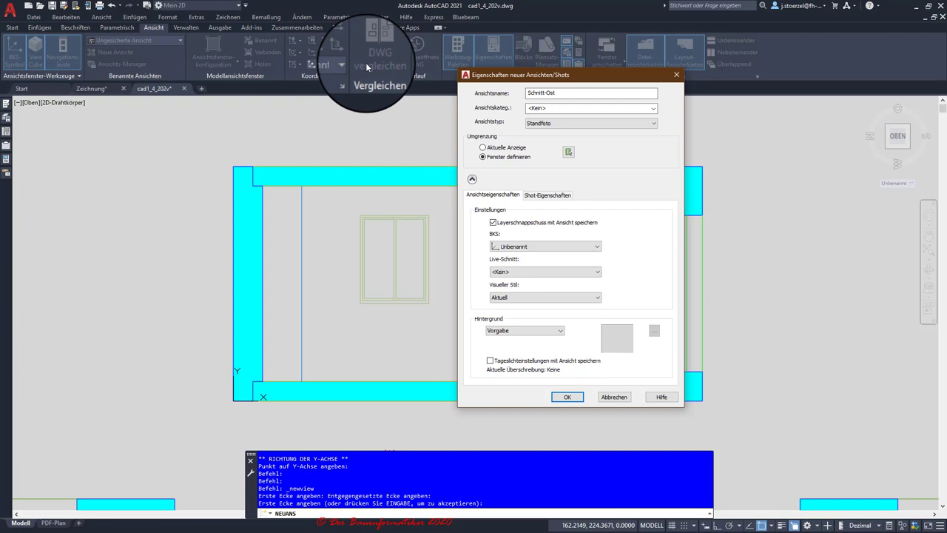
Assign the Schnitt-Ost UCS to the new view and review its Shot properties
click(518, 247)
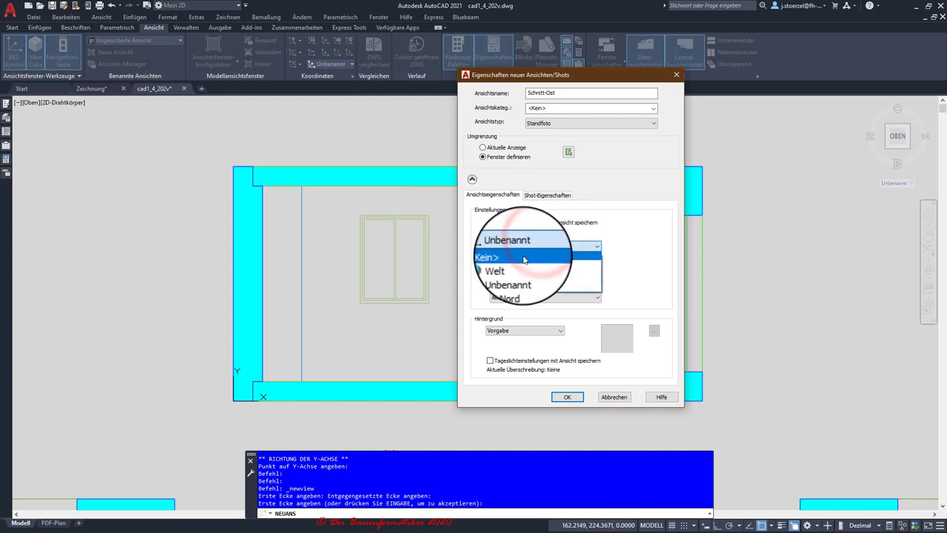
scroll(523, 259, down, 1)
click(523, 287)
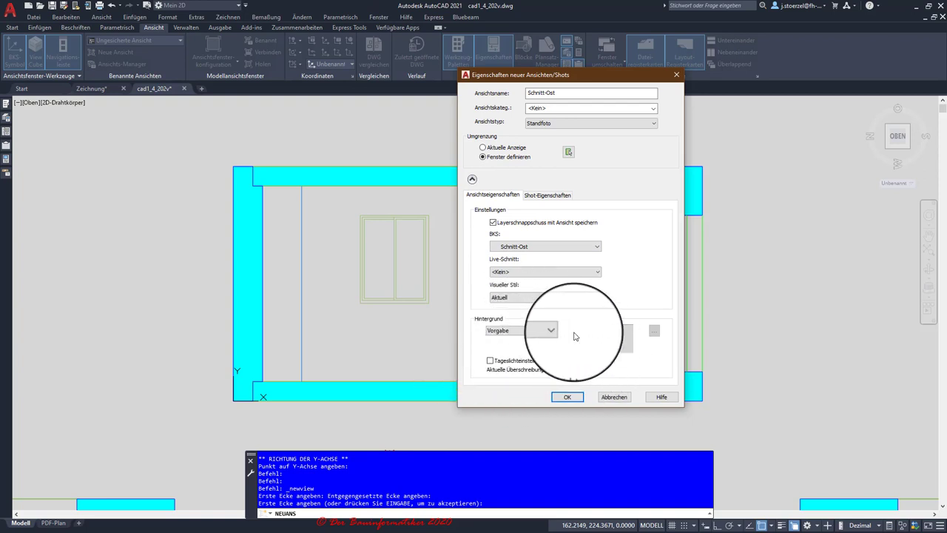
click(551, 195)
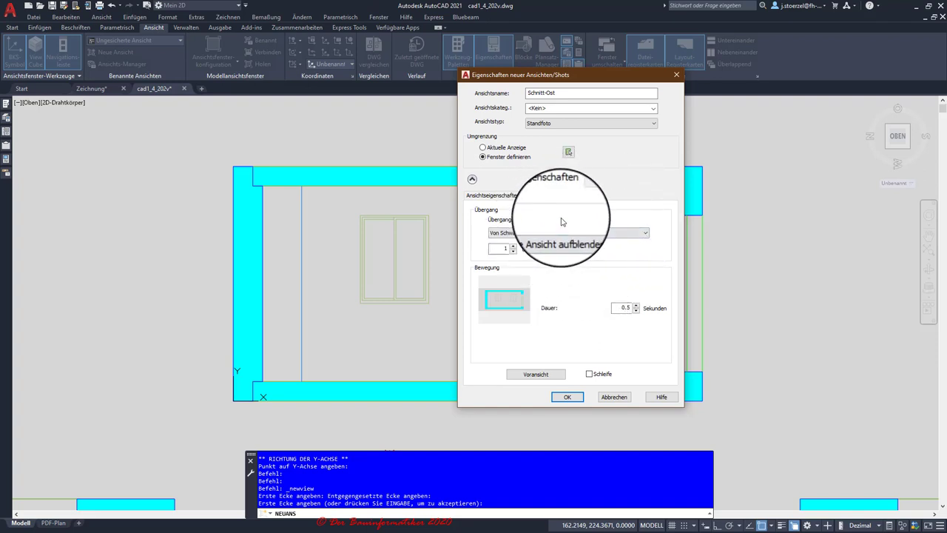
click(482, 195)
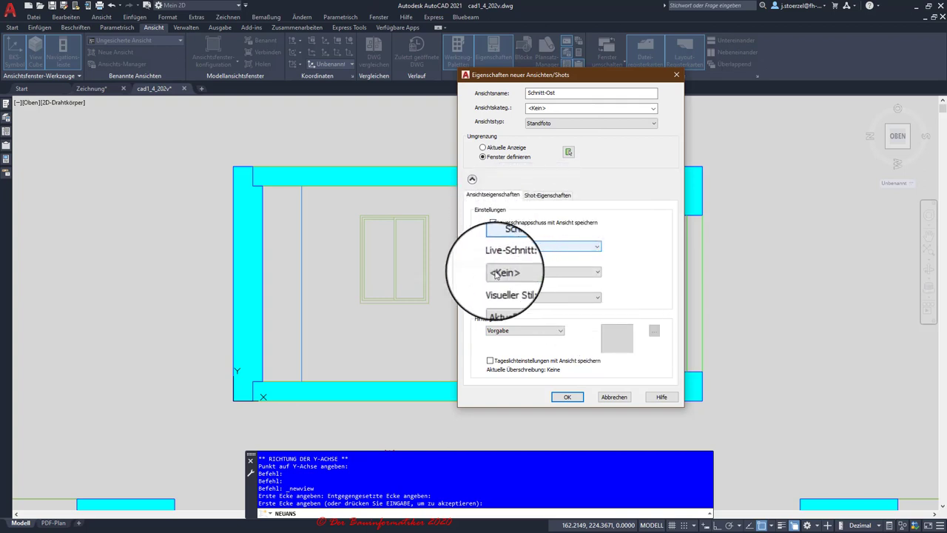
Save the new view, then restore Grundriss, Ansicht-Nord and Schnitt-Ost in turn
click(560, 398)
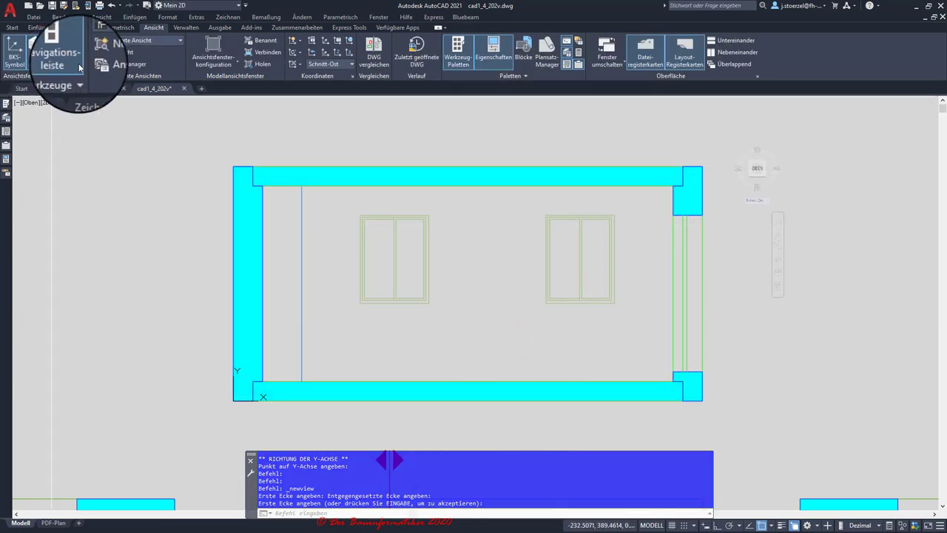
click(168, 42)
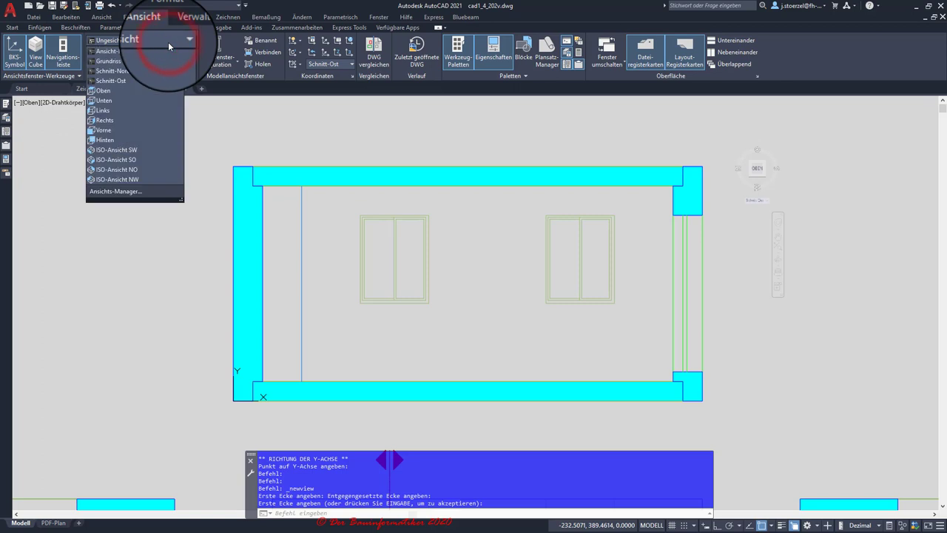
click(108, 61)
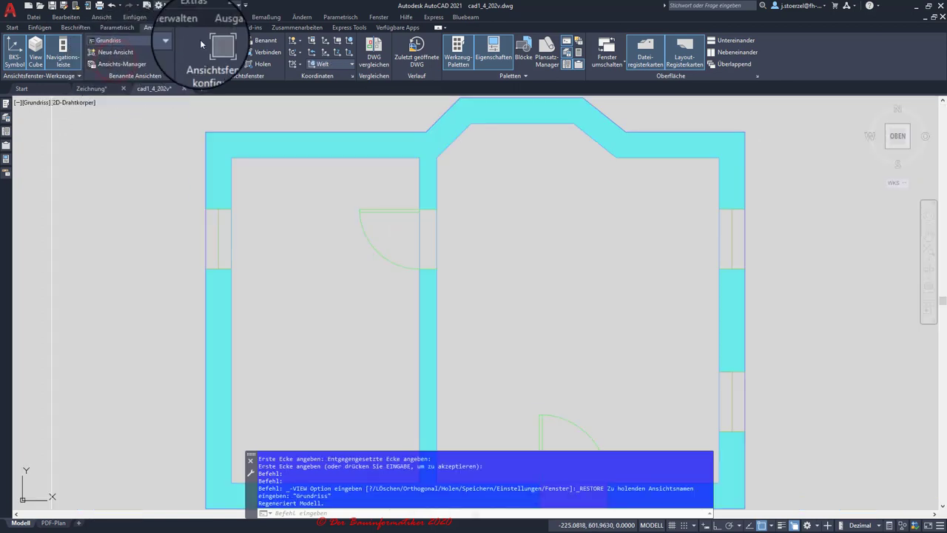
click(171, 42)
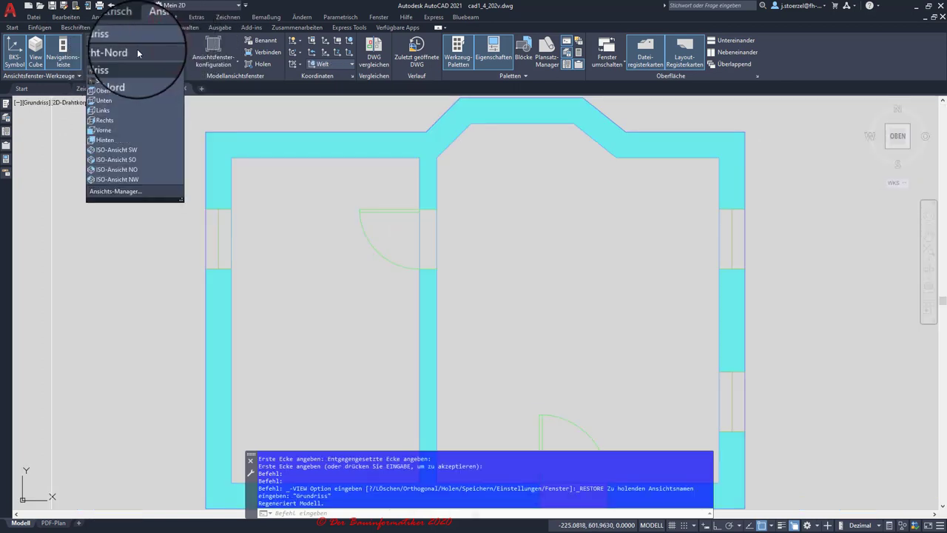
click(137, 54)
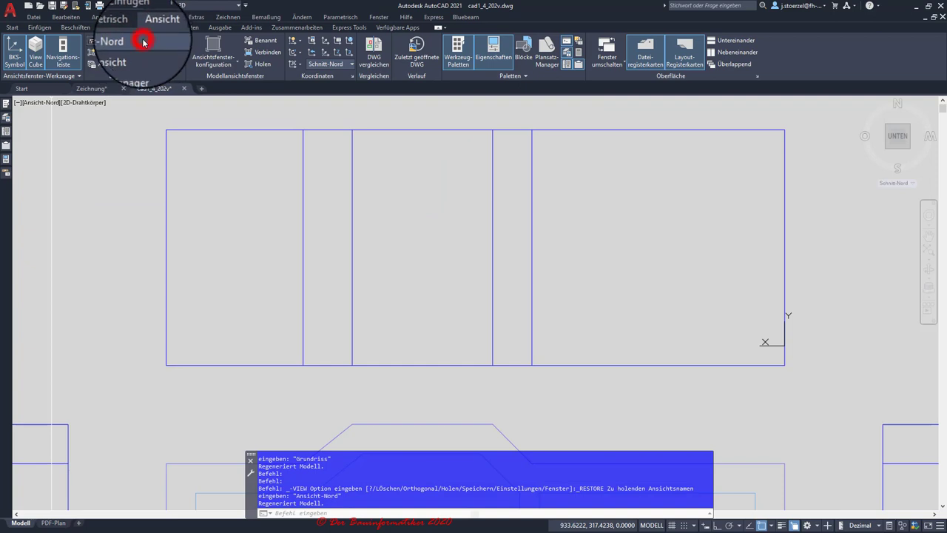
click(143, 43)
click(113, 80)
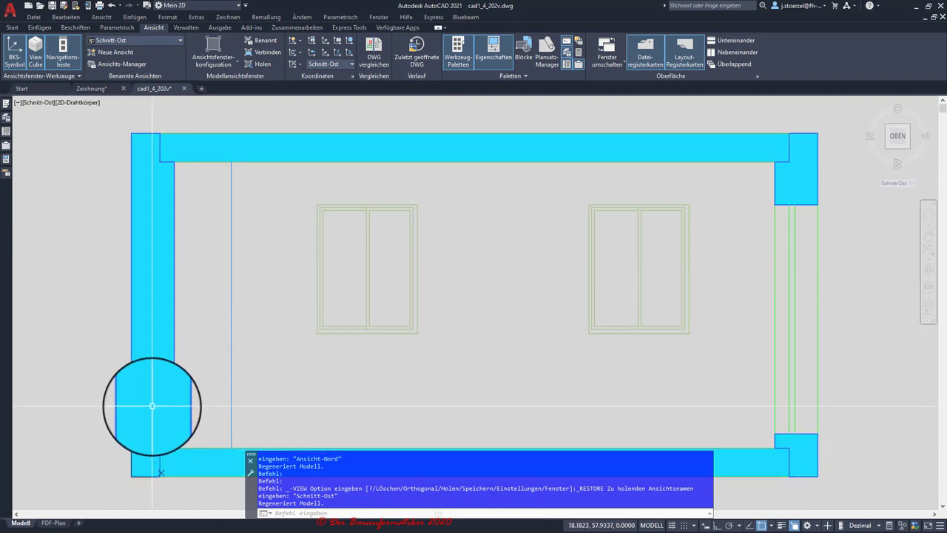
Zoom out and pan to centre the floor plan with its four elevations and sections, checking the Named Views list
scroll(188, 364, down, 3)
scroll(188, 365, down, 2)
scroll(189, 373, down, 2)
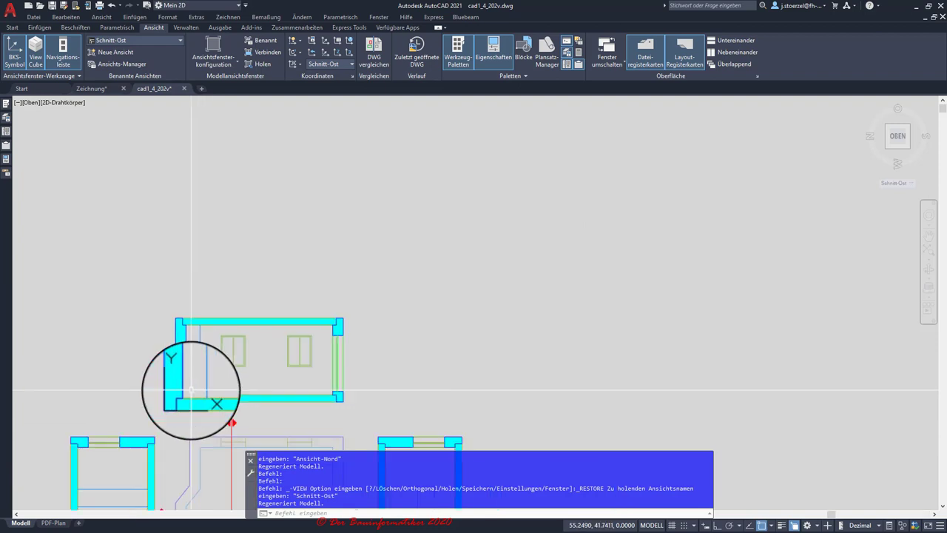
scroll(177, 392, down, 3)
middle_drag(175, 398, 289, 252)
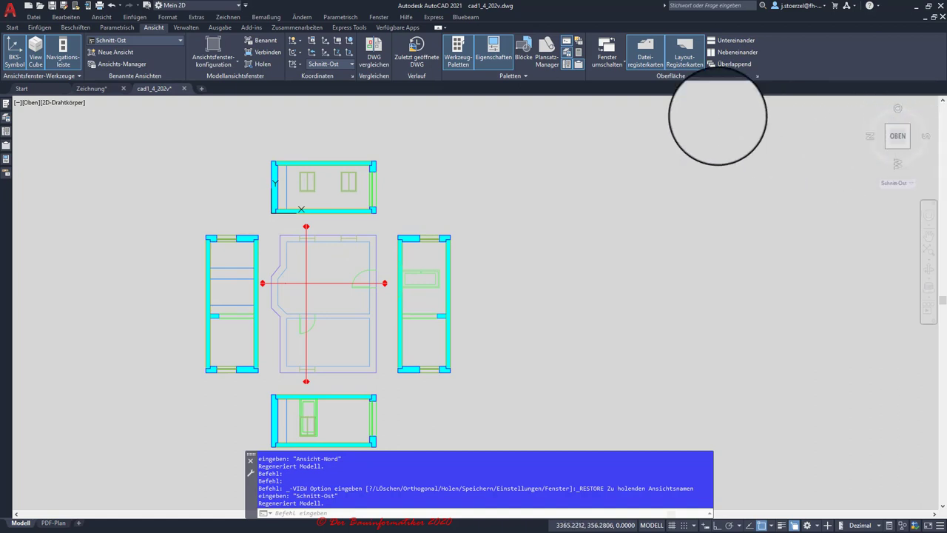
click(148, 43)
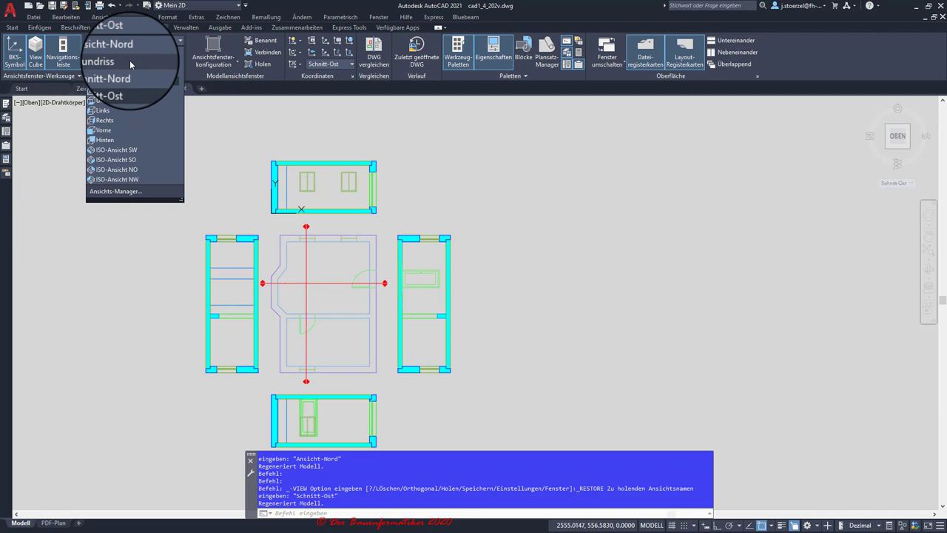
click(523, 201)
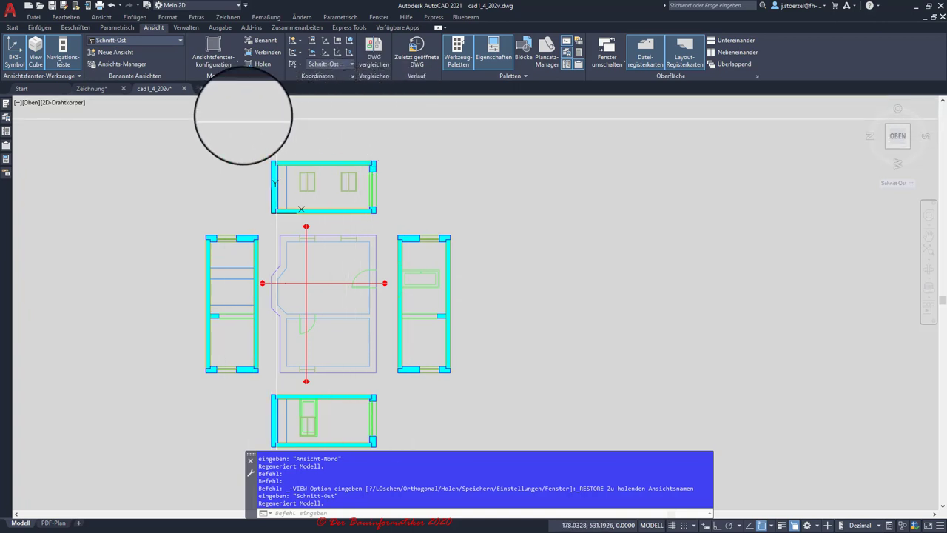
Apply the Ansichten layer state from the expanded Layer panel to hide the cyan wall fills
click(12, 27)
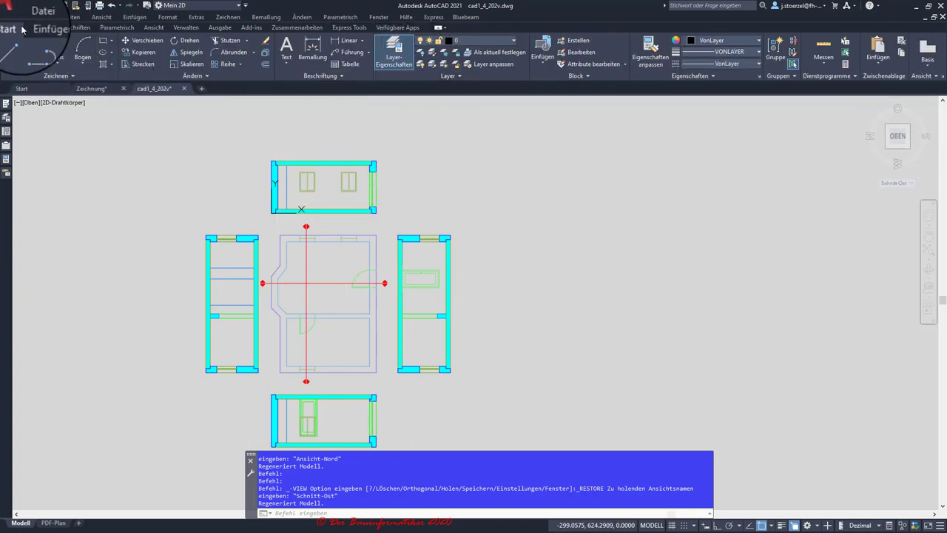
click(474, 76)
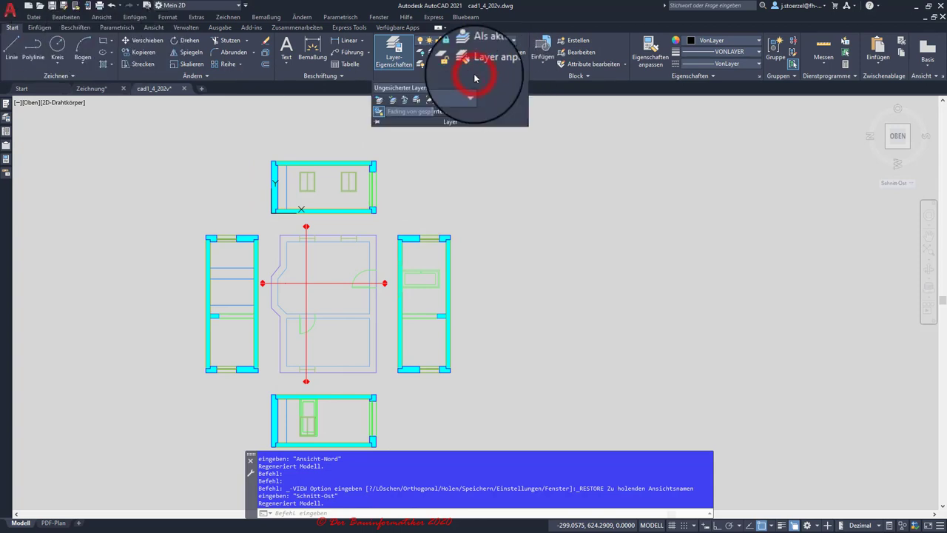
click(456, 89)
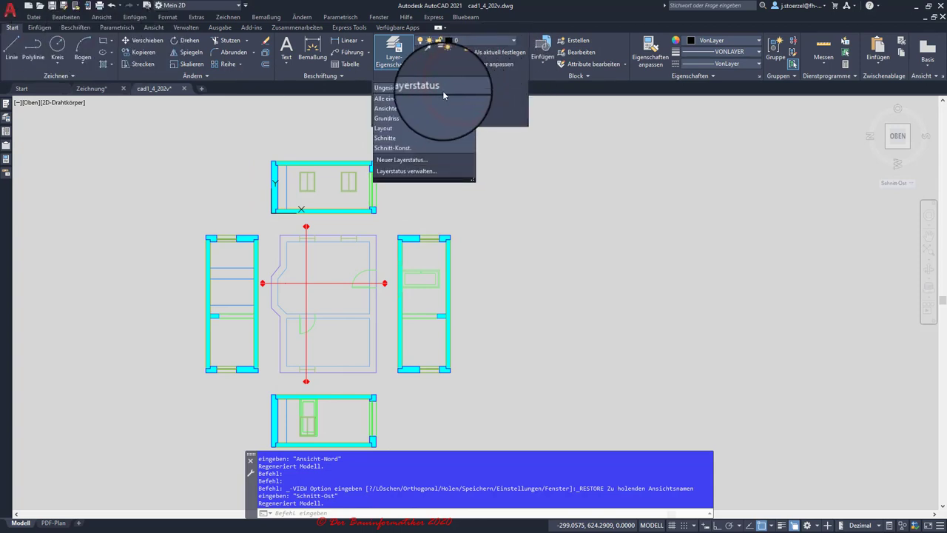
click(385, 111)
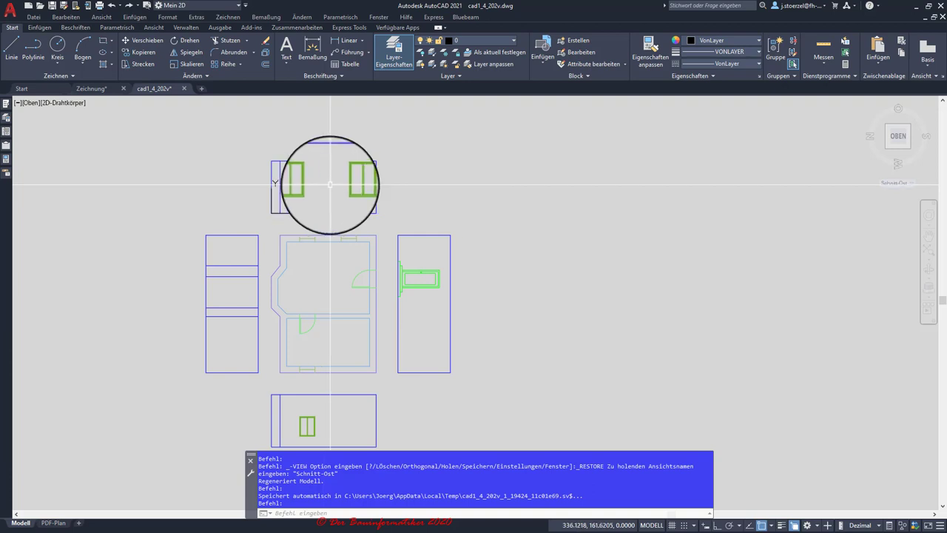
Use the ViewCube to go via ISO NE to the bottom view, then rotate it a quarter turn
click(887, 145)
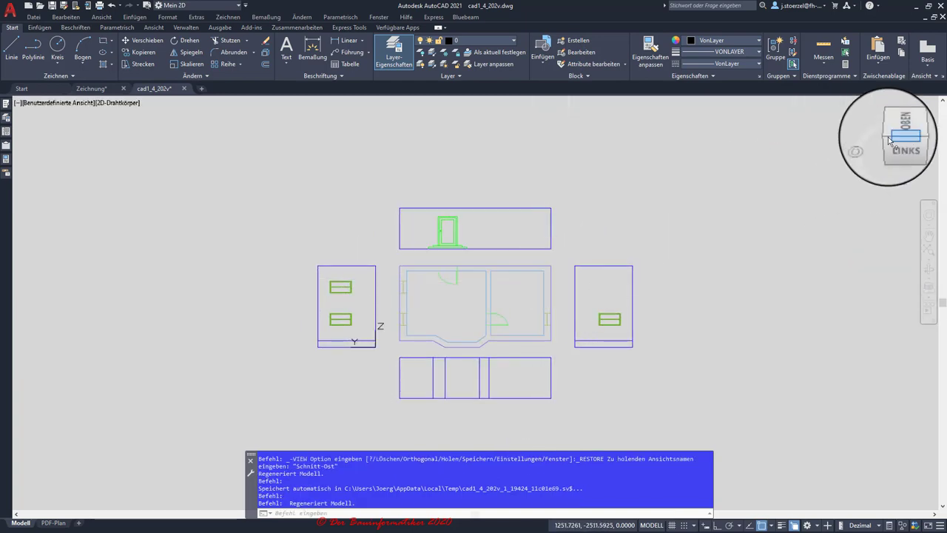
click(888, 139)
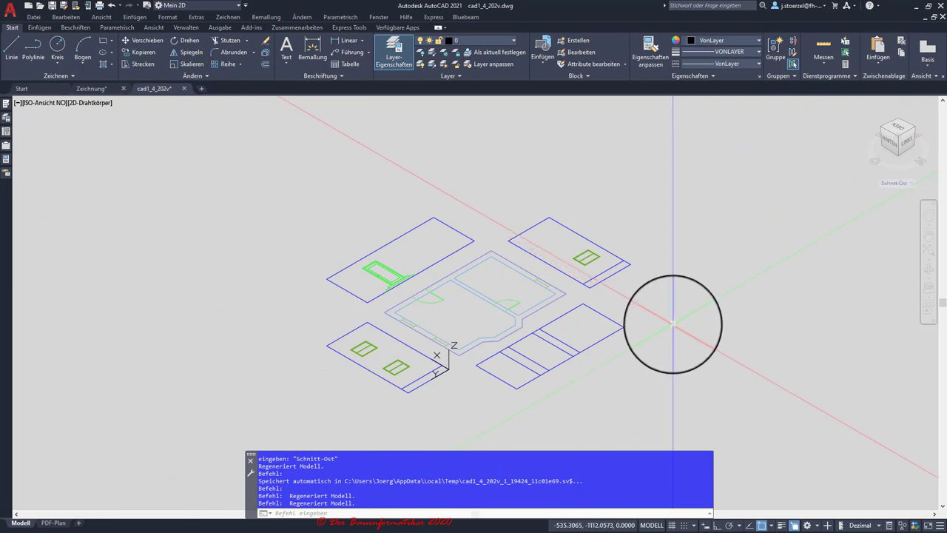
click(898, 156)
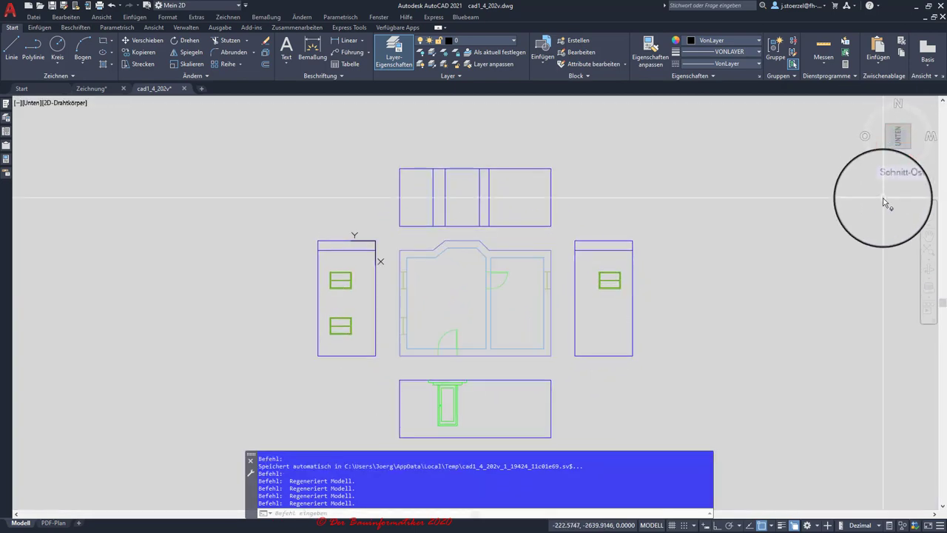
click(923, 104)
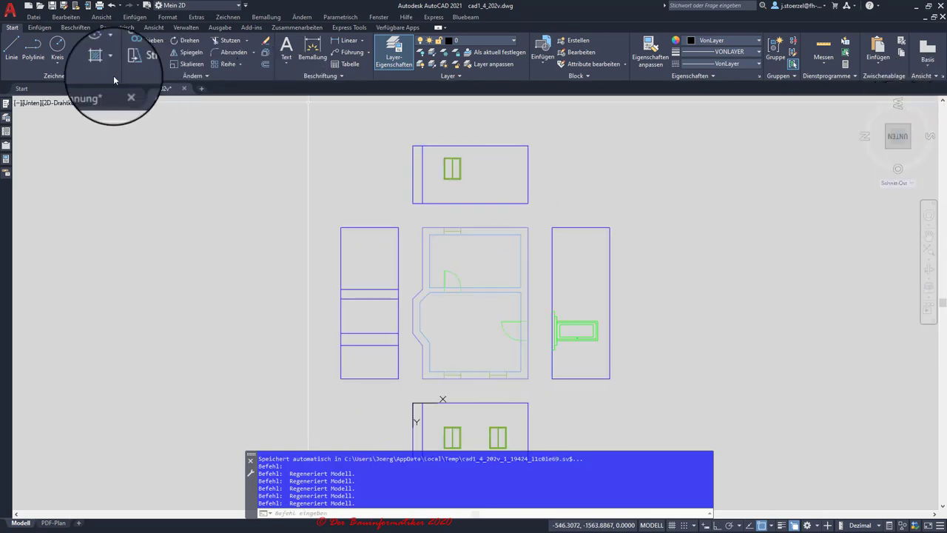
click(31, 103)
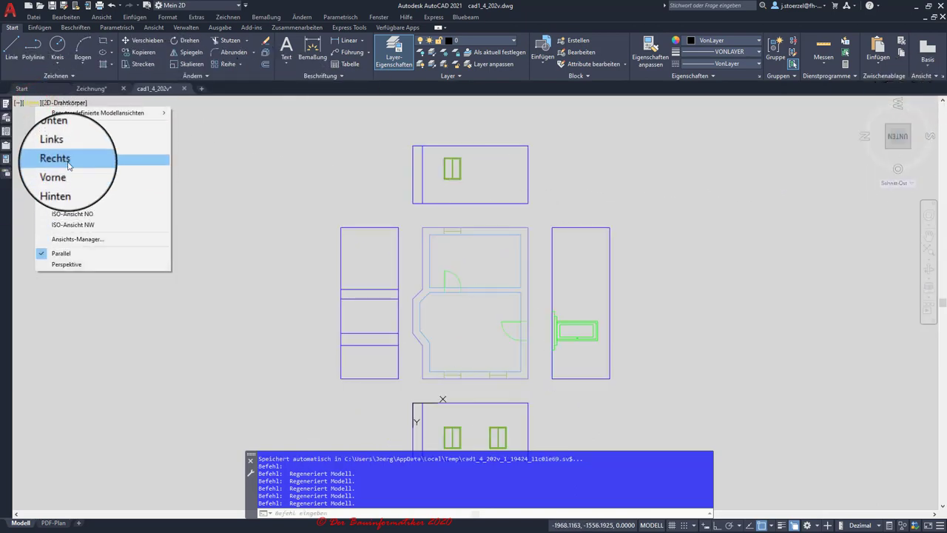
click(67, 136)
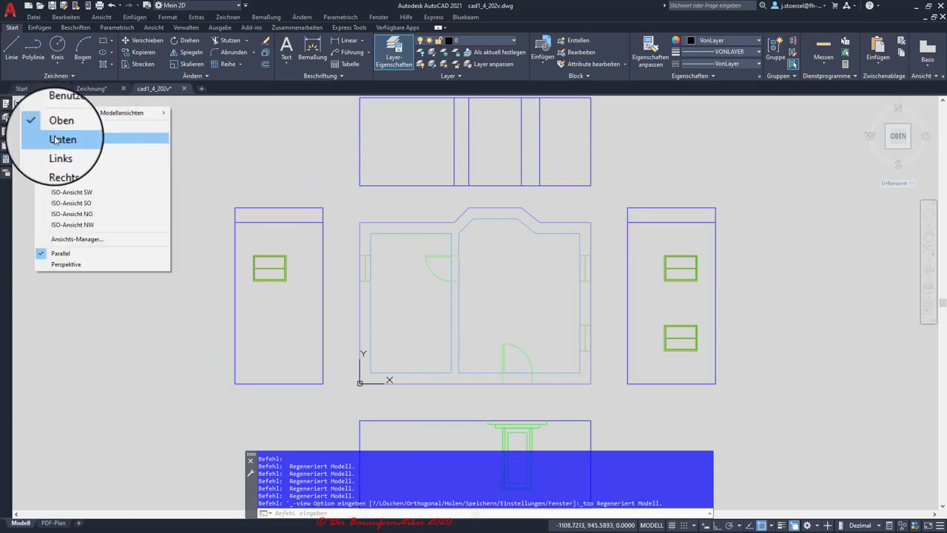
click(61, 138)
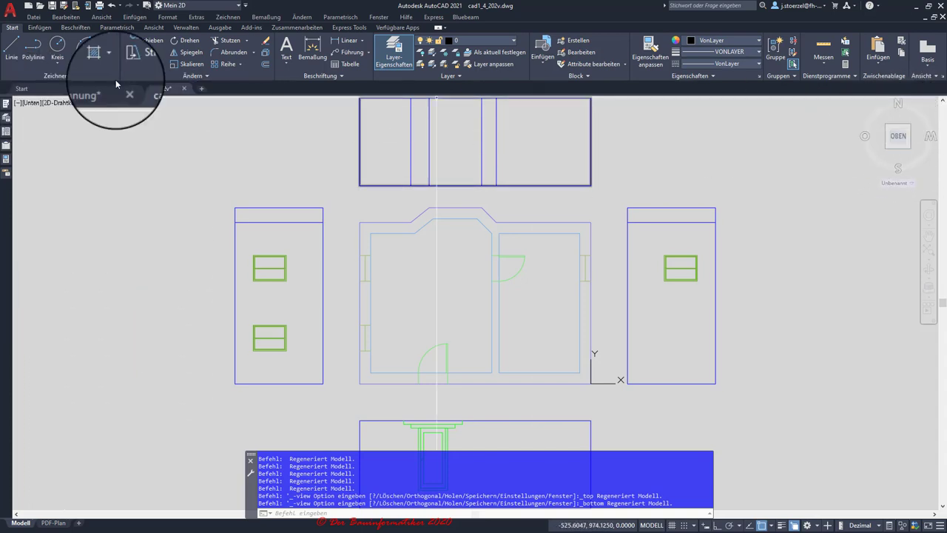
click(35, 106)
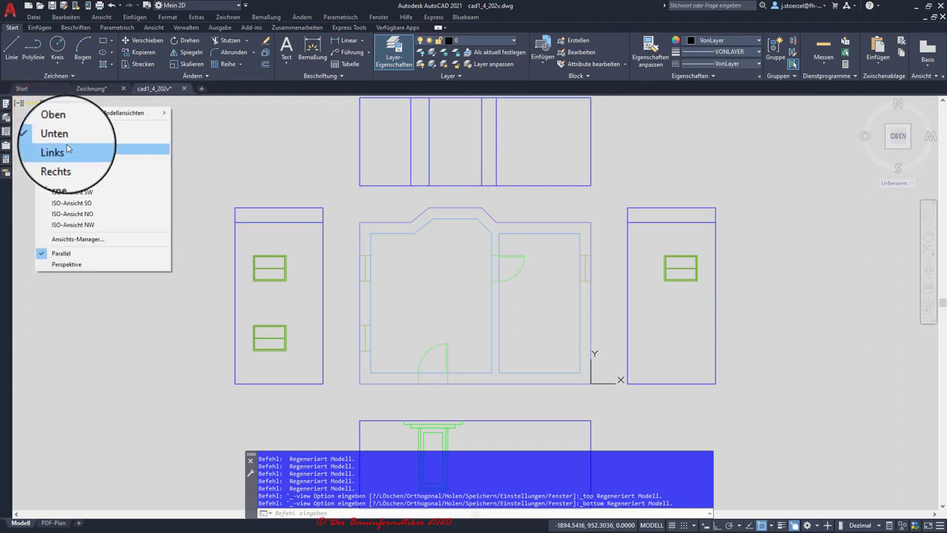
click(67, 141)
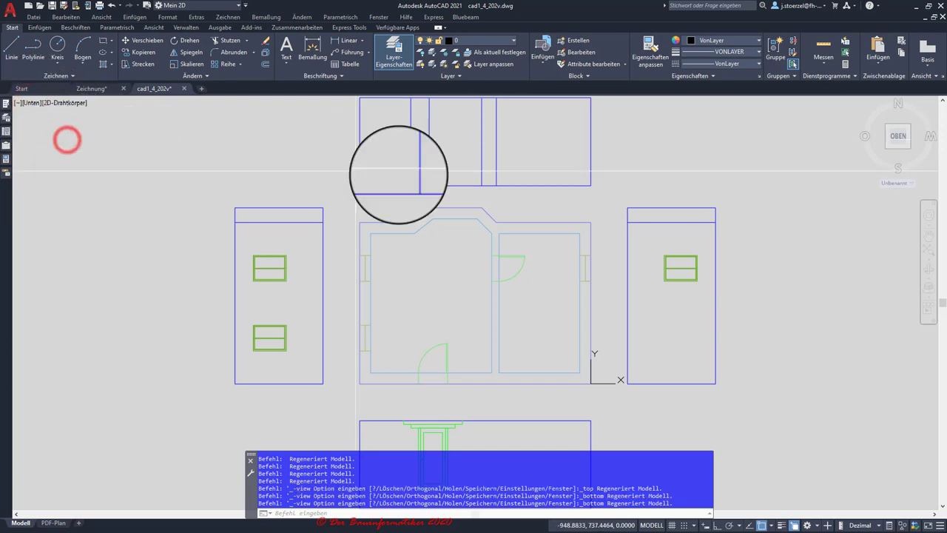
click(901, 153)
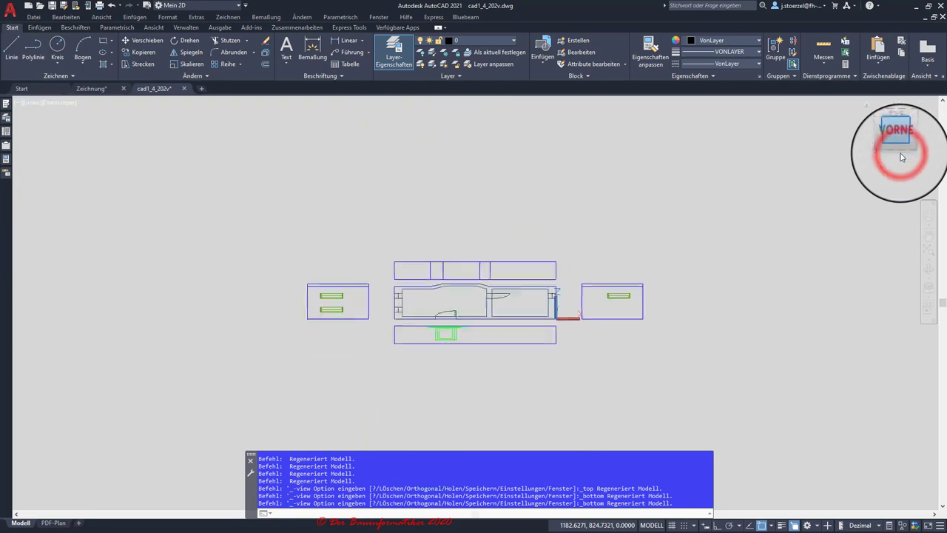
click(901, 153)
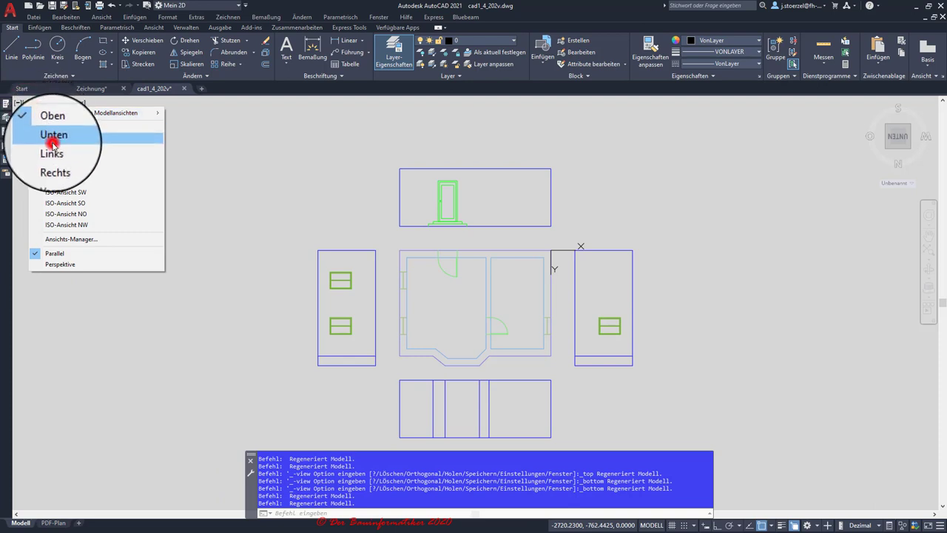
click(53, 141)
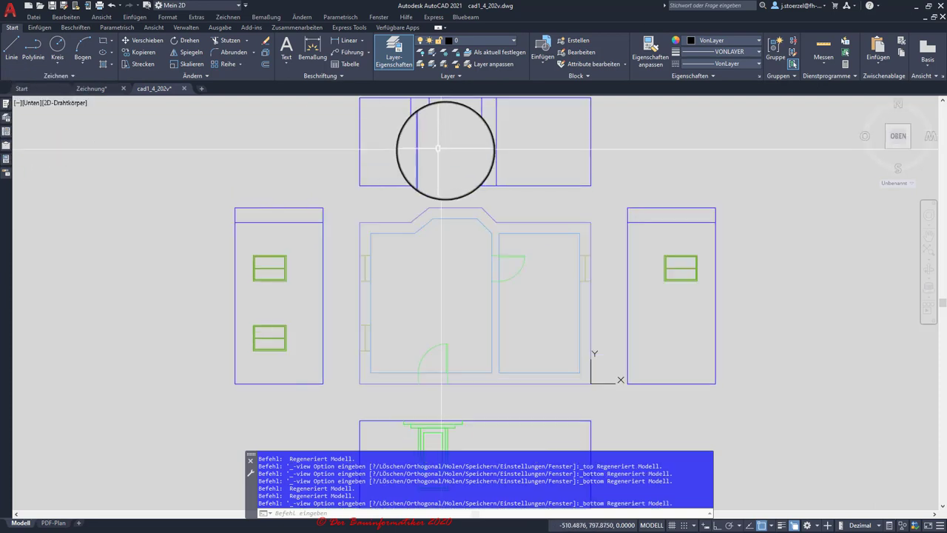
click(37, 107)
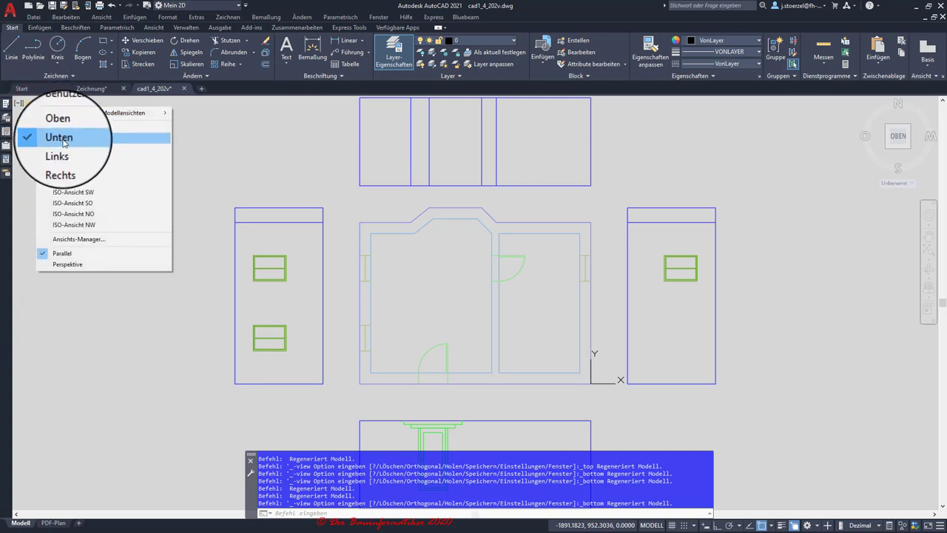
click(795, 173)
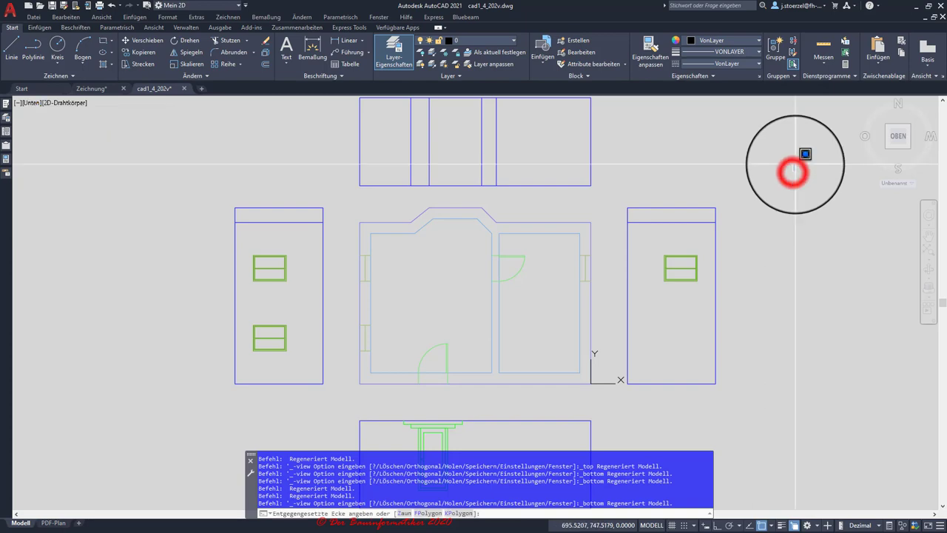
click(796, 145)
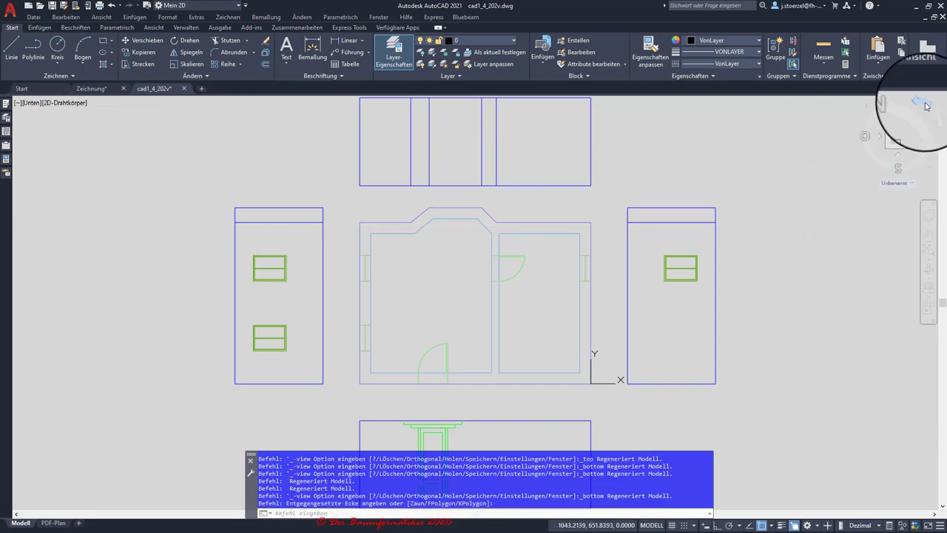
click(923, 103)
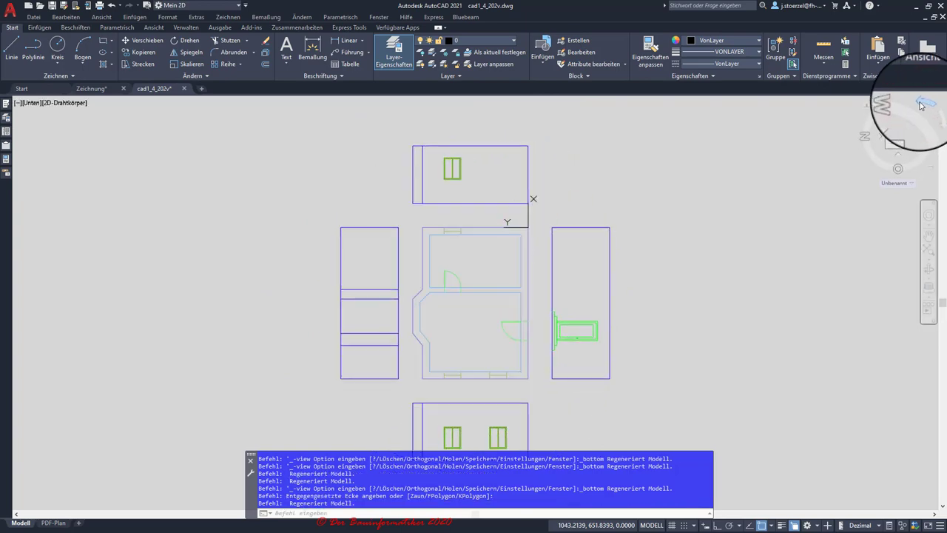
Rotate the view another quarter turn and zoom in on the door elevation above the plan
click(921, 106)
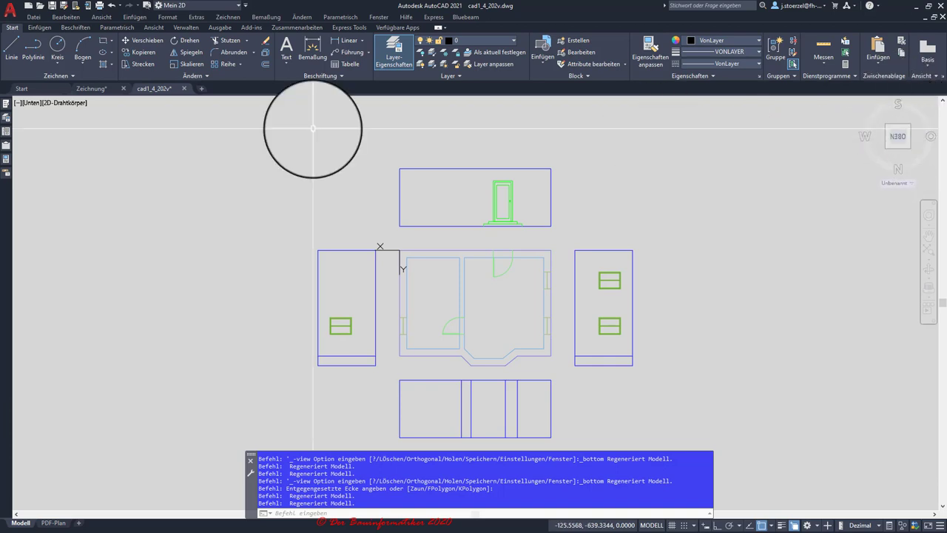
click(6, 116)
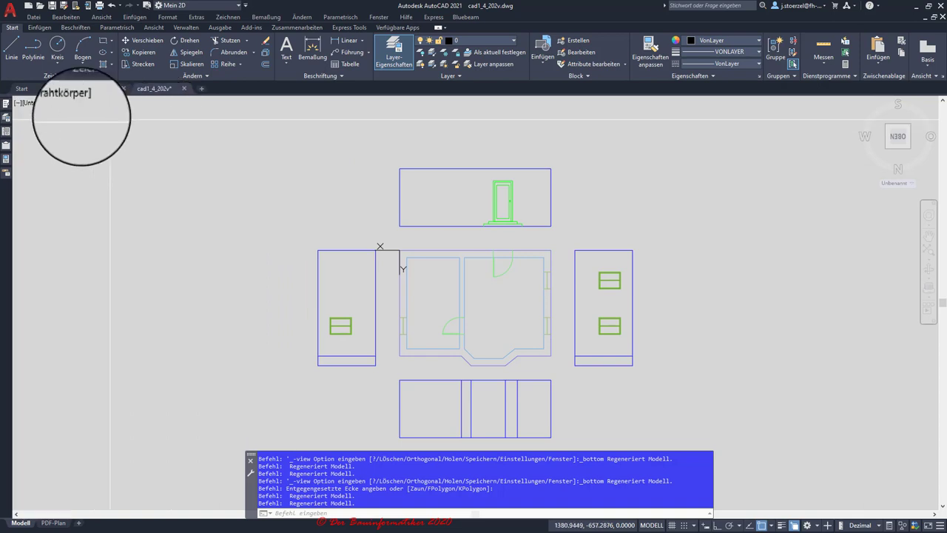
scroll(437, 168, up, 2)
middle_drag(438, 168, 340, 202)
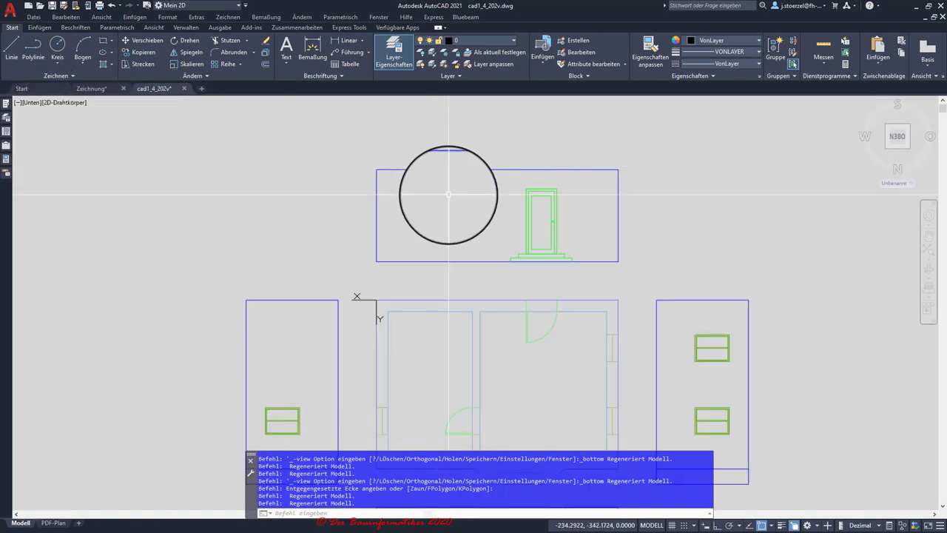
scroll(311, 270, up, 1)
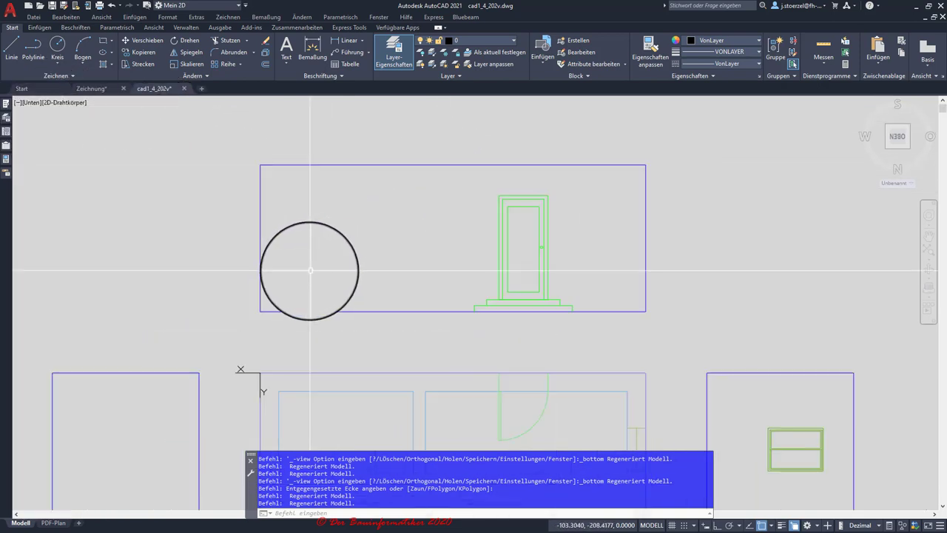
scroll(303, 272, up, 1)
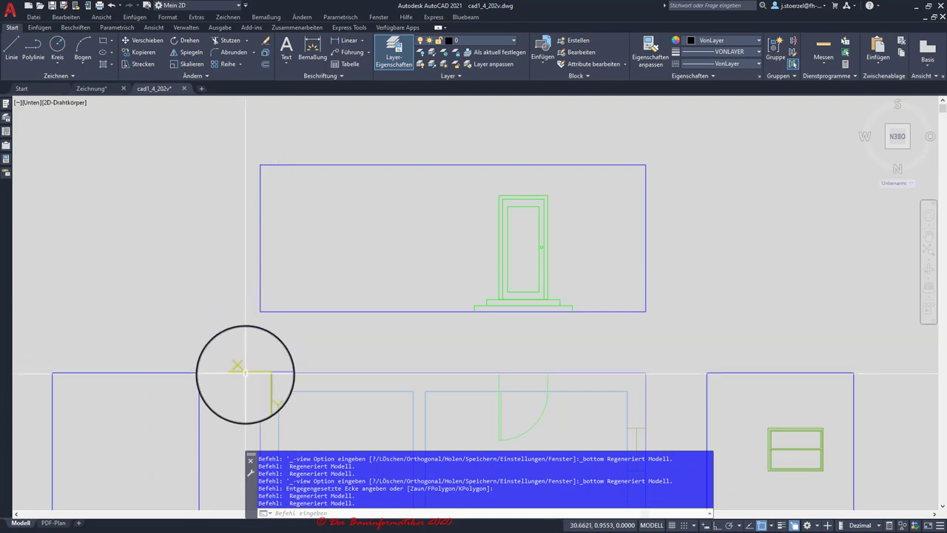
Drag the UCS origin to the door elevation's lower-left endpoint and point its X axis along the bottom edge
drag(247, 372, 260, 373)
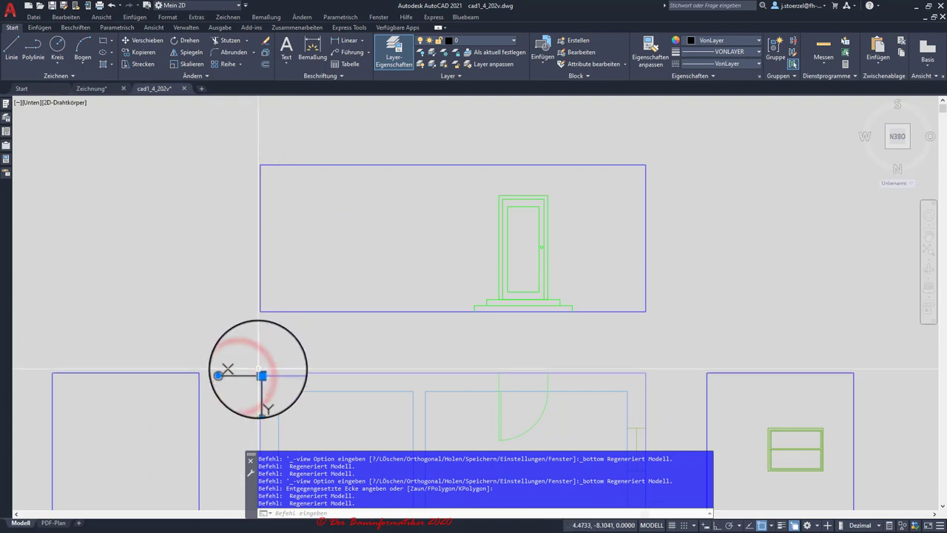
click(260, 372)
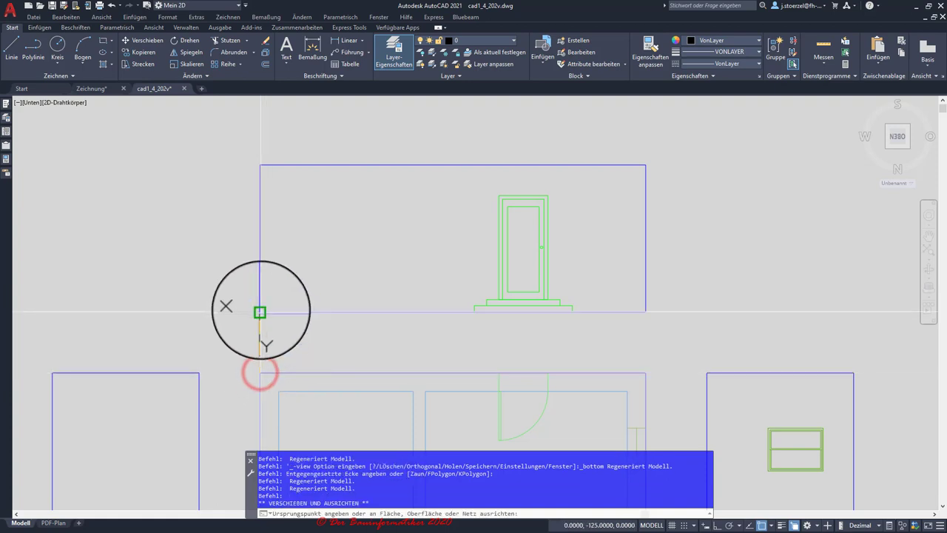
click(260, 312)
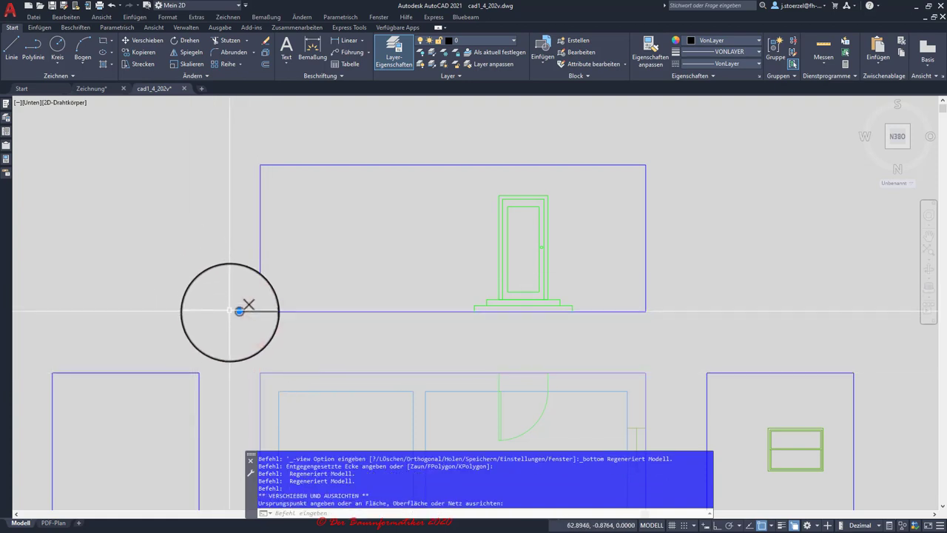
click(234, 312)
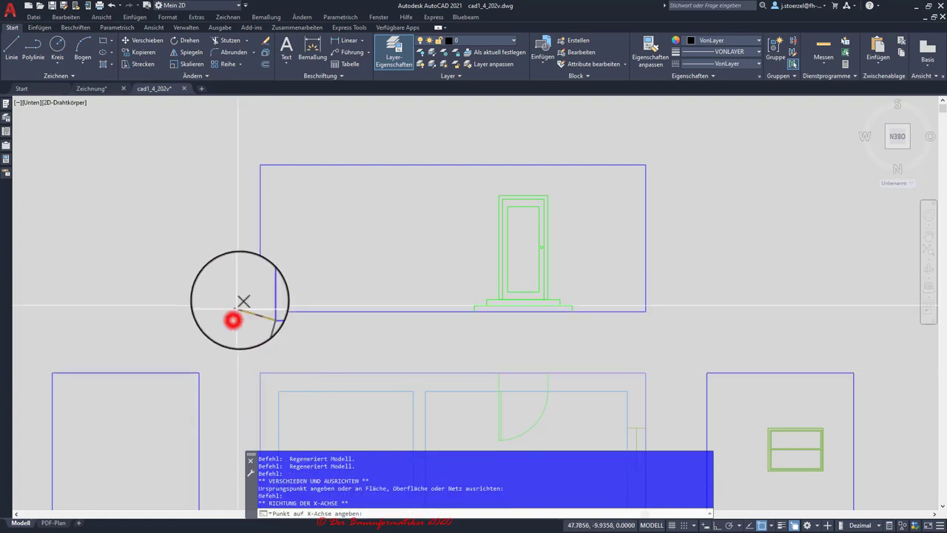
click(642, 312)
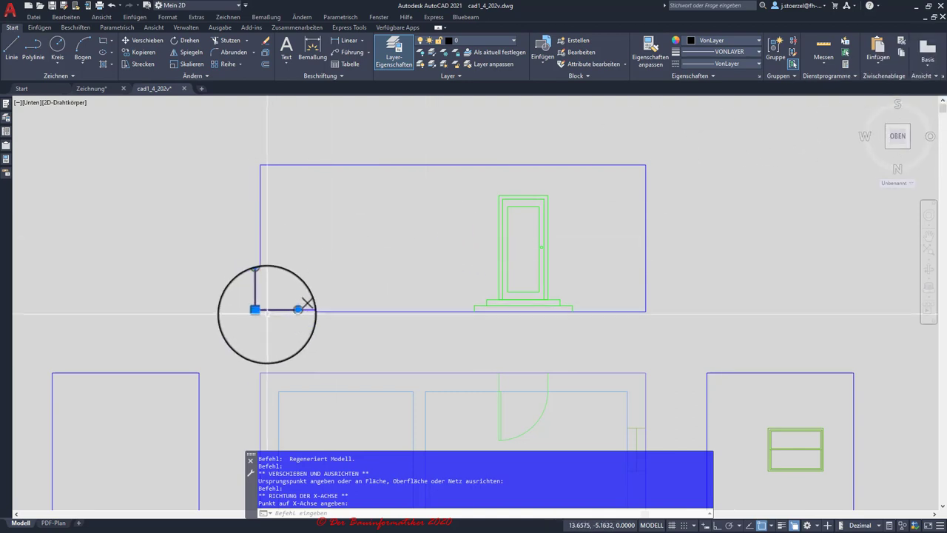
right_click(269, 312)
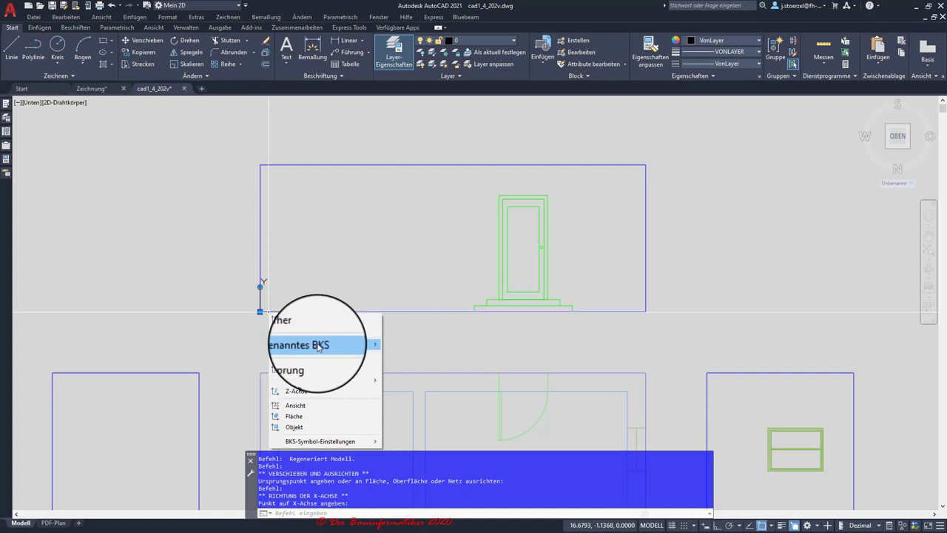
Save the current coordinate system as the named UCS Ansicht-Sued
click(418, 345)
text(Ansicht-Sued)
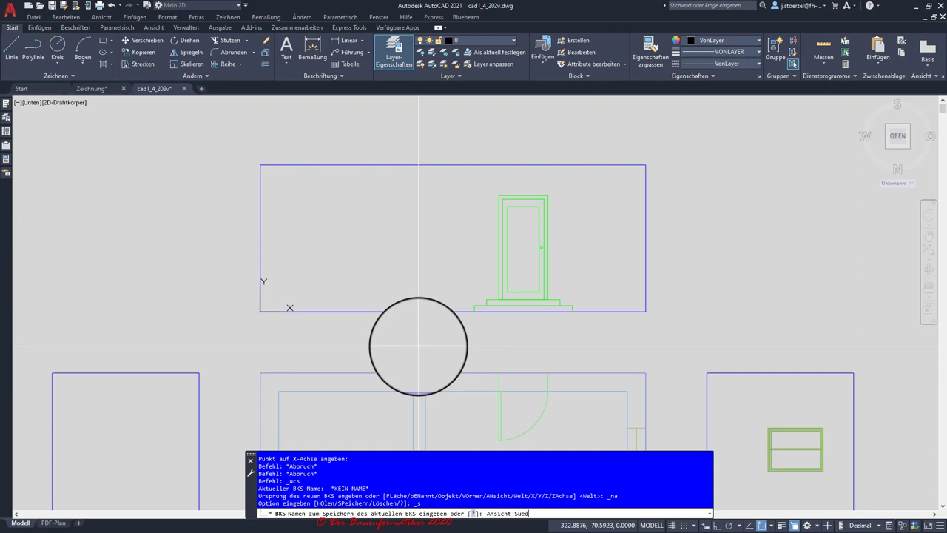
key(Return)
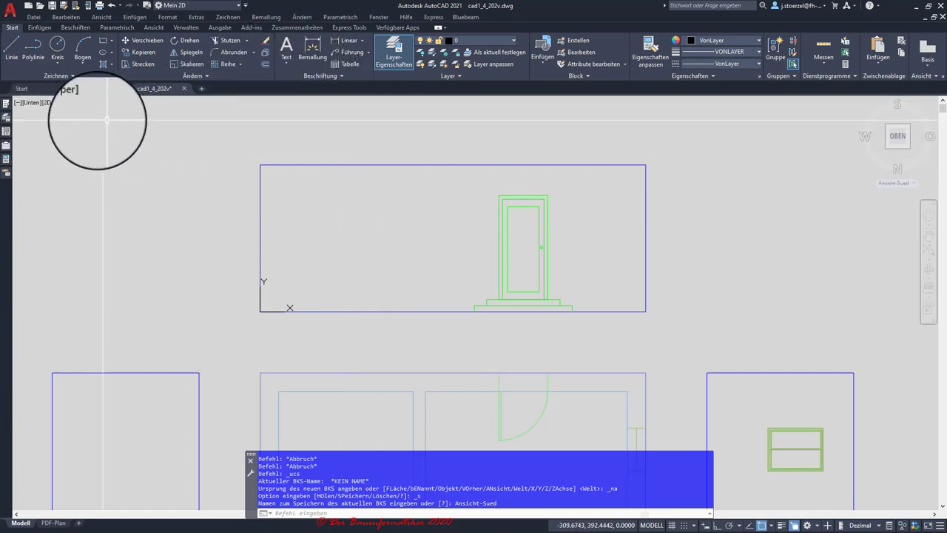
click(31, 102)
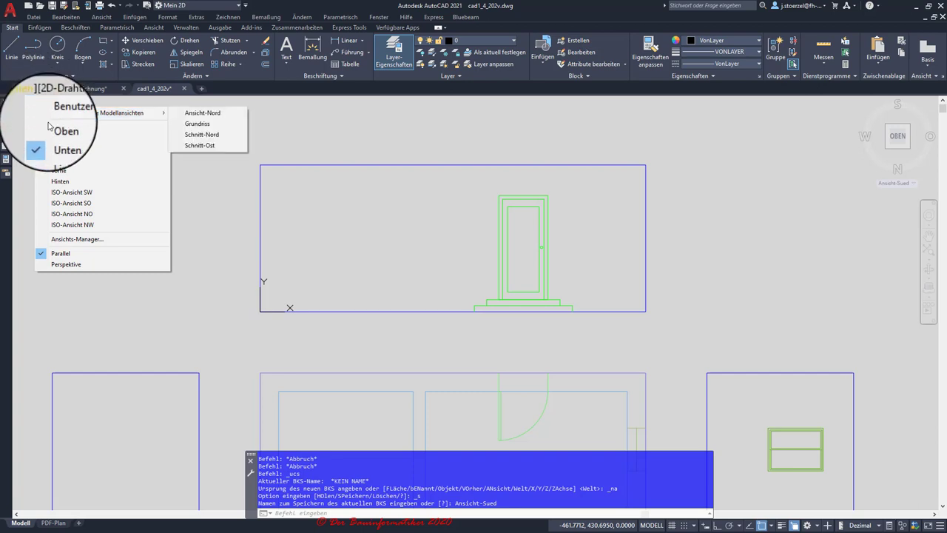
In the View Manager, create view Ansicht-Sued windowed around the door elevation, using the Ansicht-Sued UCS
click(61, 239)
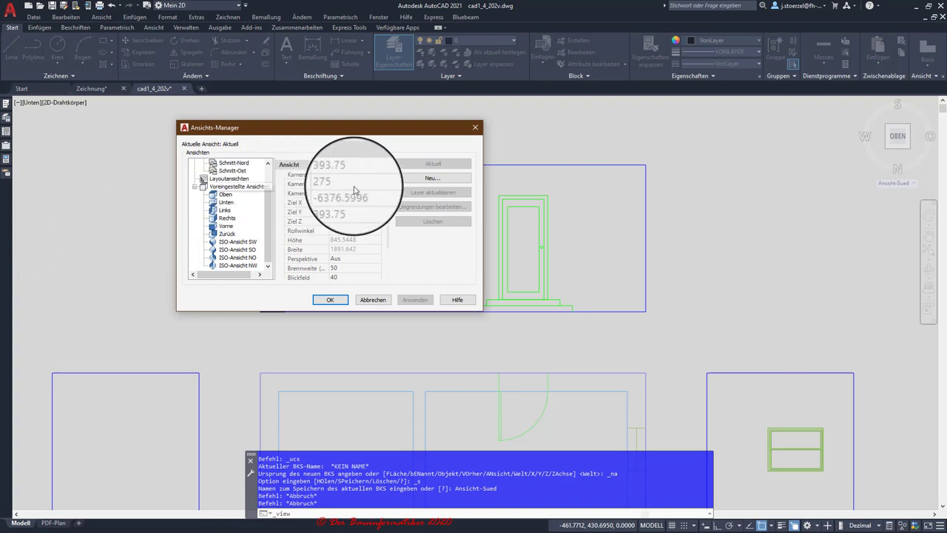
click(400, 178)
text(Ansicht-Sued)
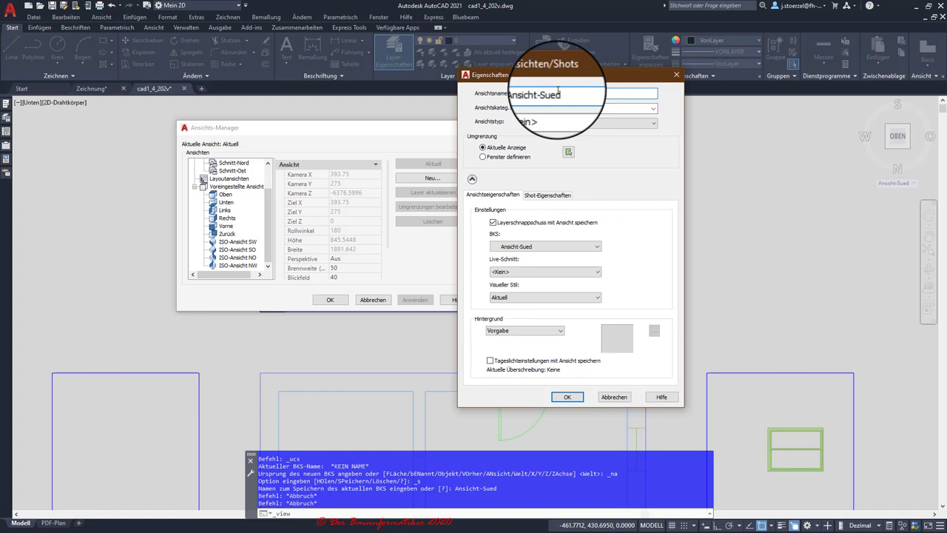
click(487, 157)
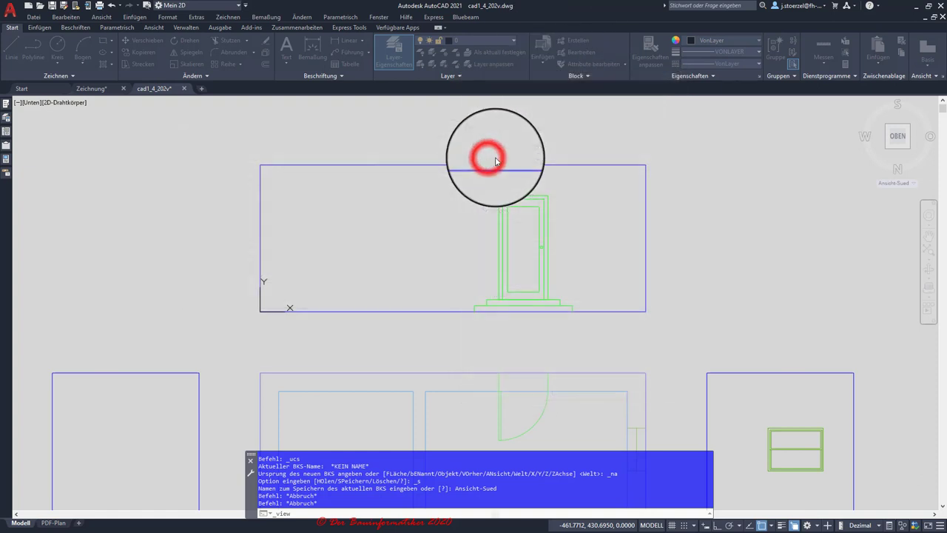
click(356, 224)
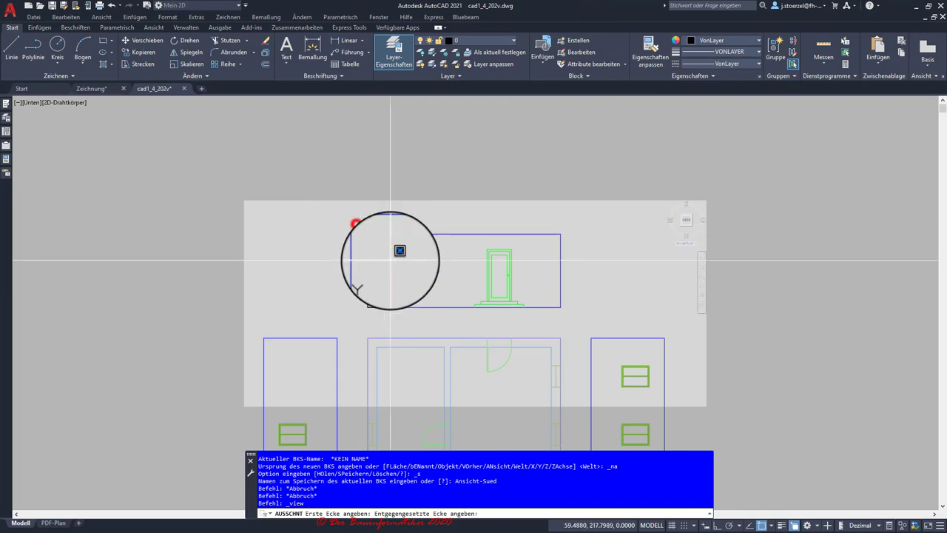
click(574, 316)
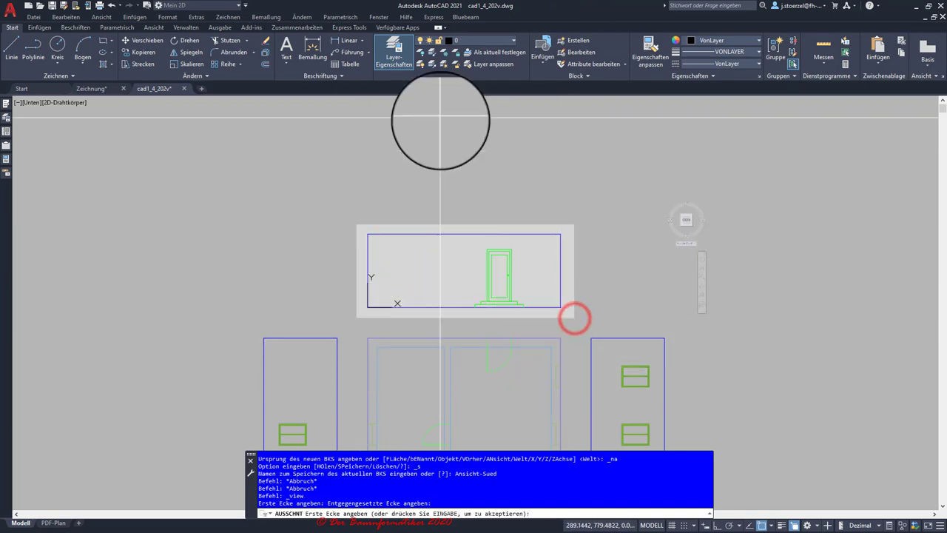
key(Return)
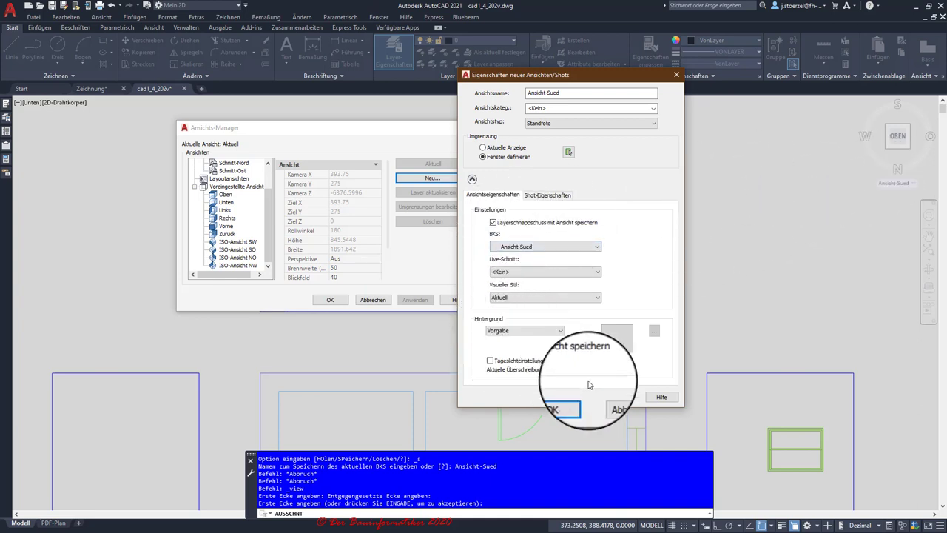
click(565, 397)
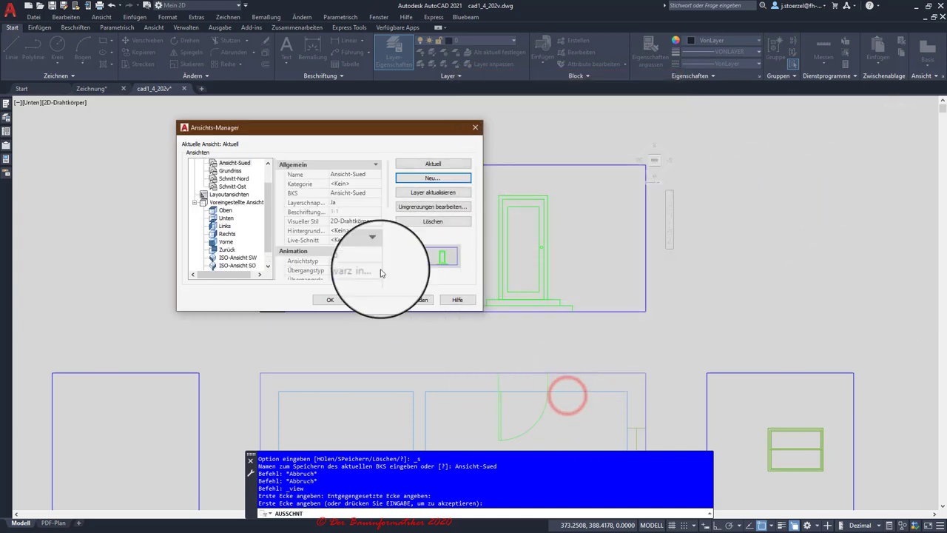
click(325, 301)
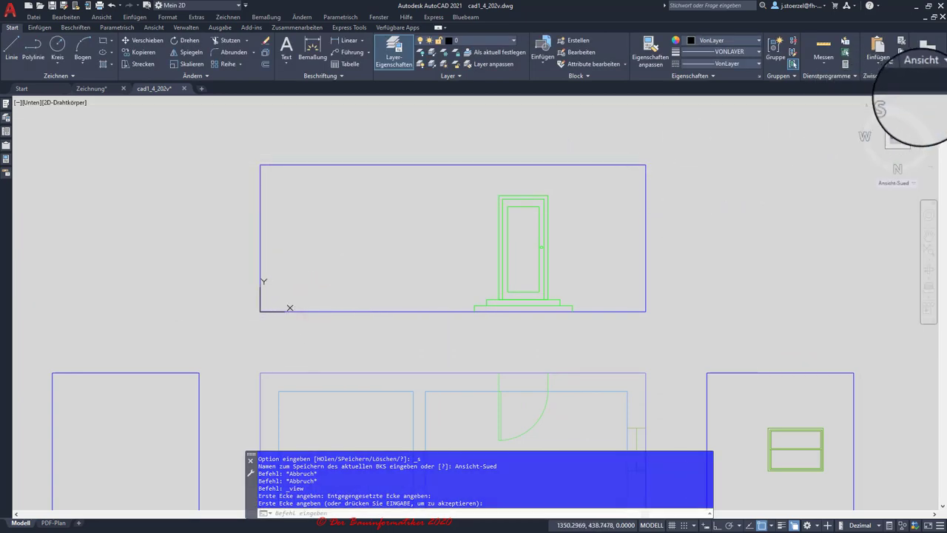
Rotate to the two-window wall elevation, zoom in, and restore the Schnitt-Ost UCS
click(921, 105)
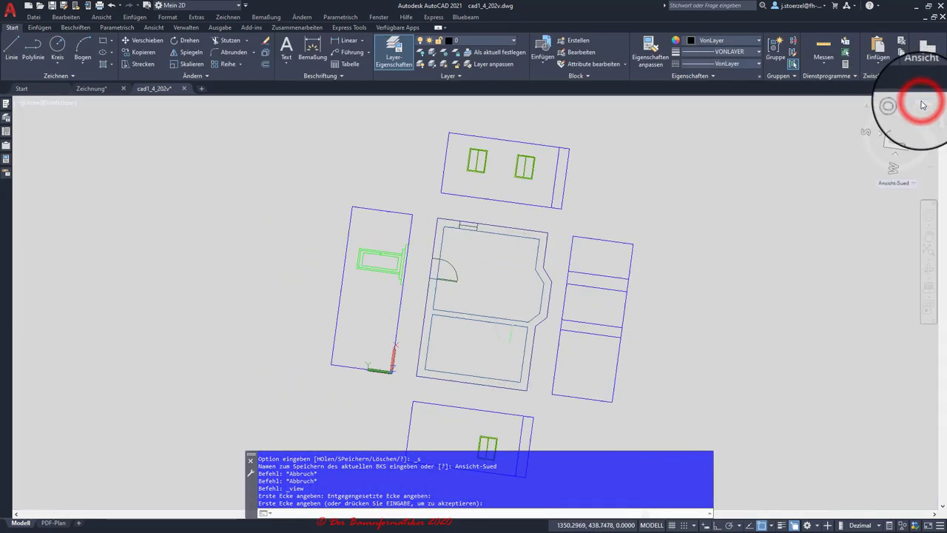
scroll(492, 154, up, 2)
mouse_move(492, 155)
middle_down()
mouse_move(360, 165)
mouse_move(343, 110)
middle_up()
click(893, 183)
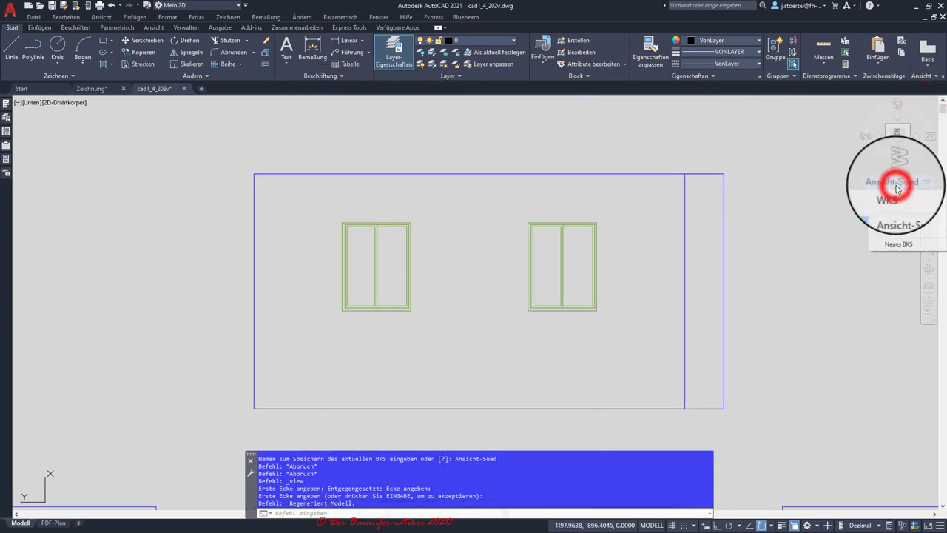
click(890, 230)
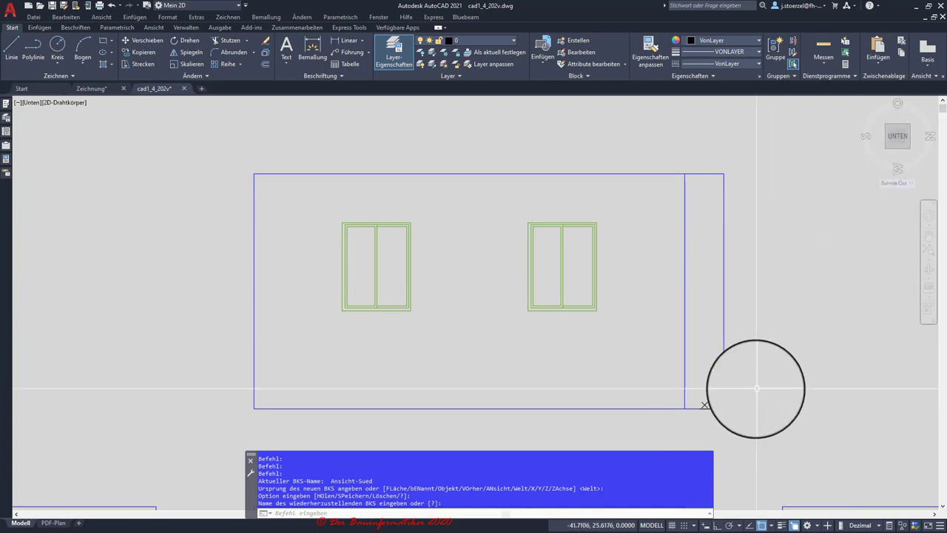
Switch to the World UCS and start a new UCS at the wall's lower-left corner
click(885, 185)
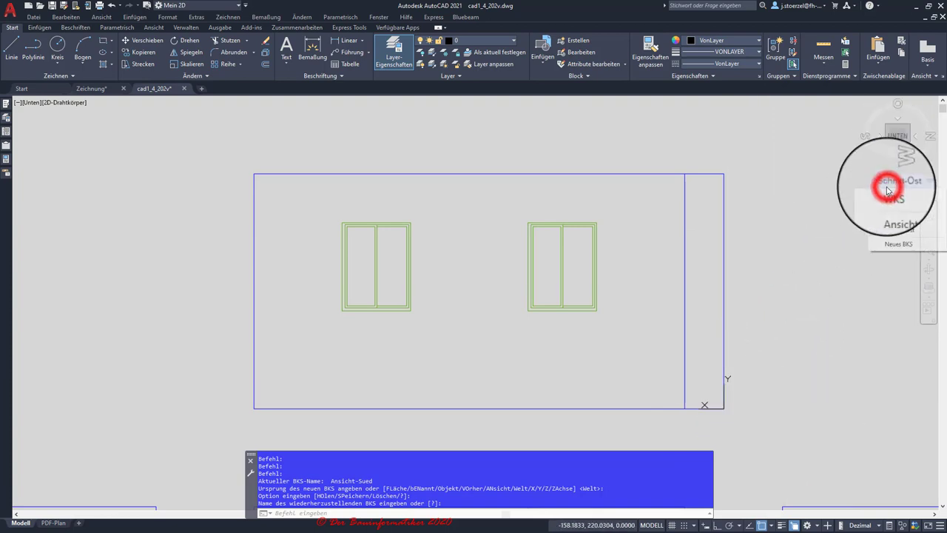
click(877, 193)
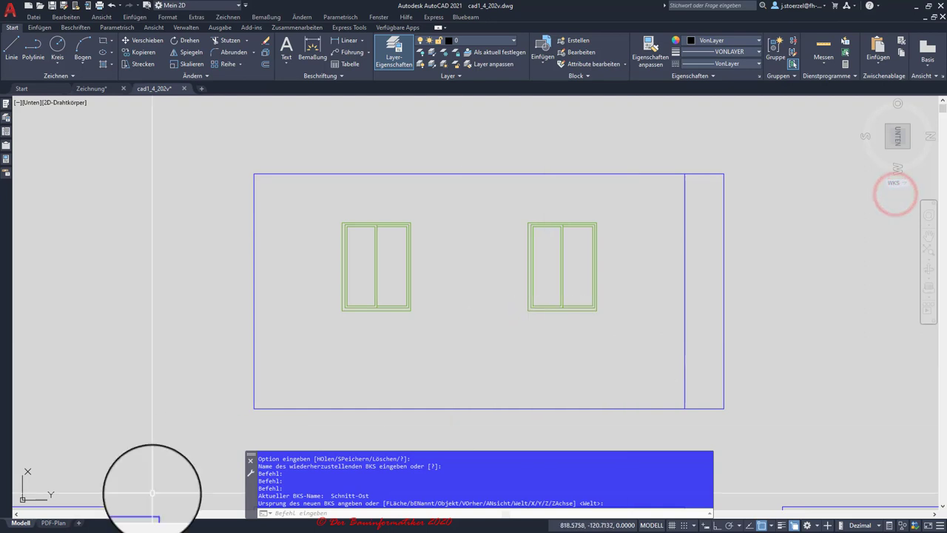
click(22, 503)
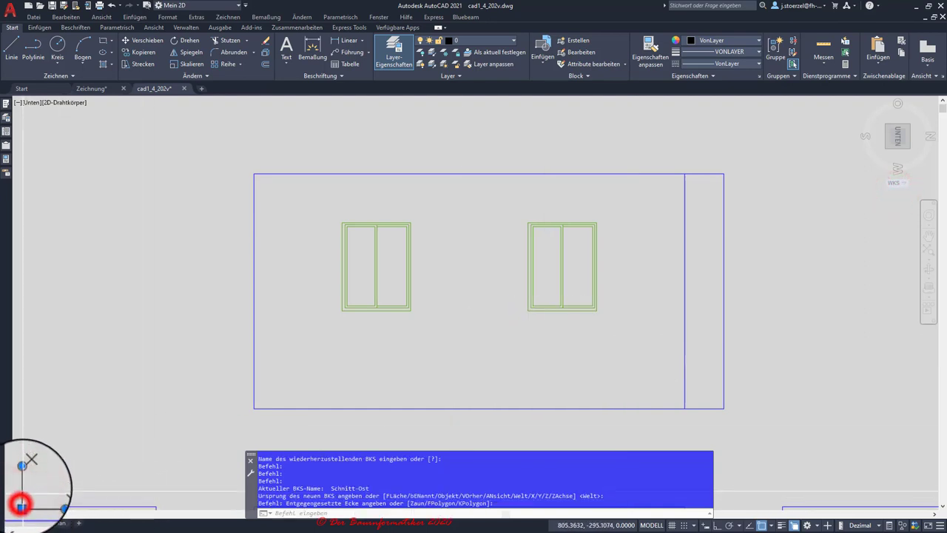
click(44, 481)
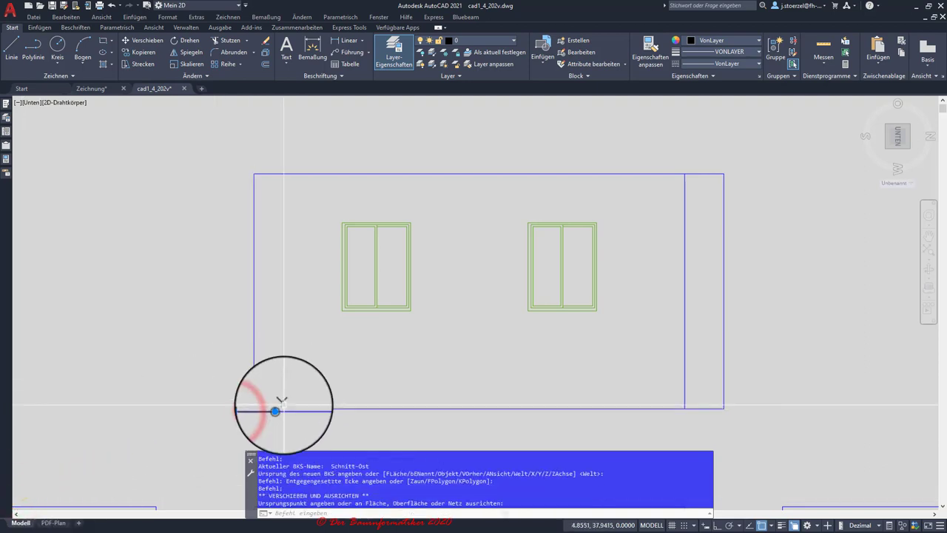
click(276, 408)
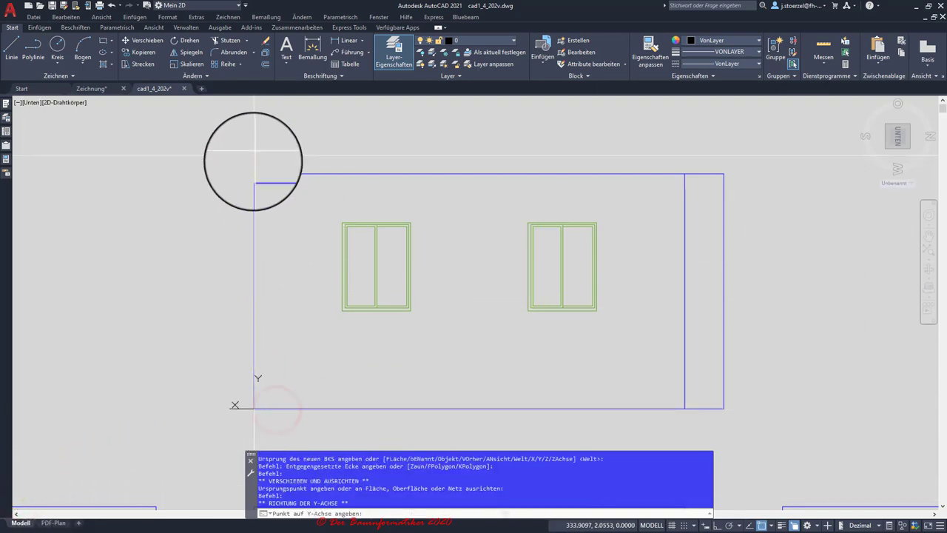
click(254, 174)
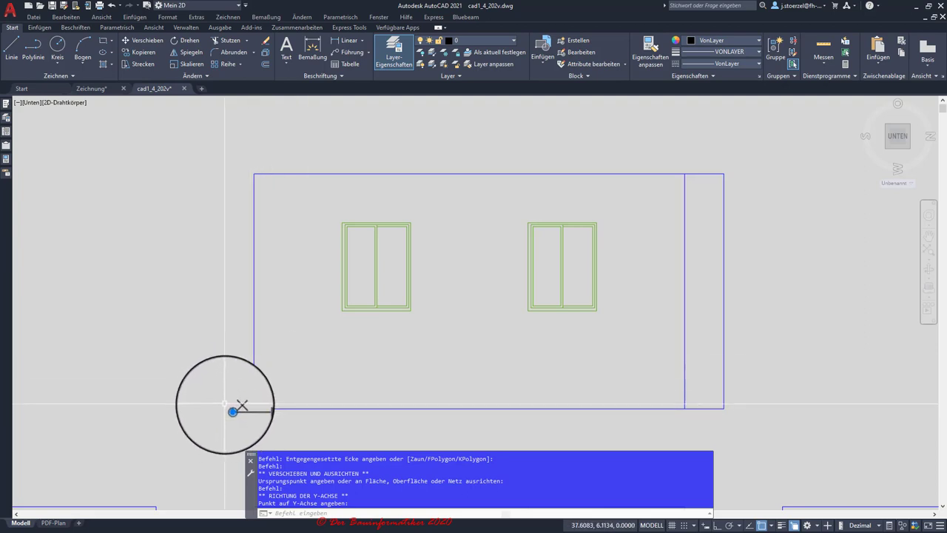
click(226, 407)
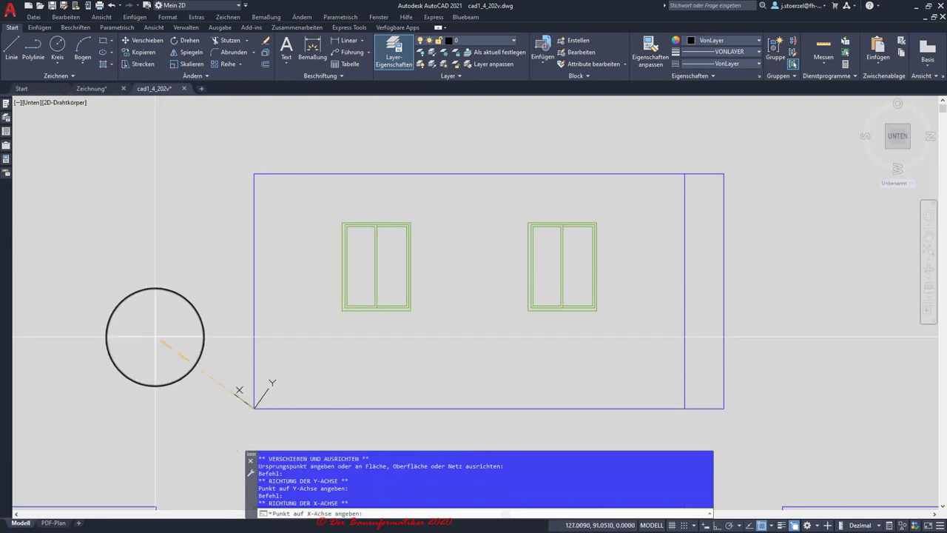
Cancel the unfinished UCS, restore Schnitt-Ost, and shift the elevation left
key(Escape)
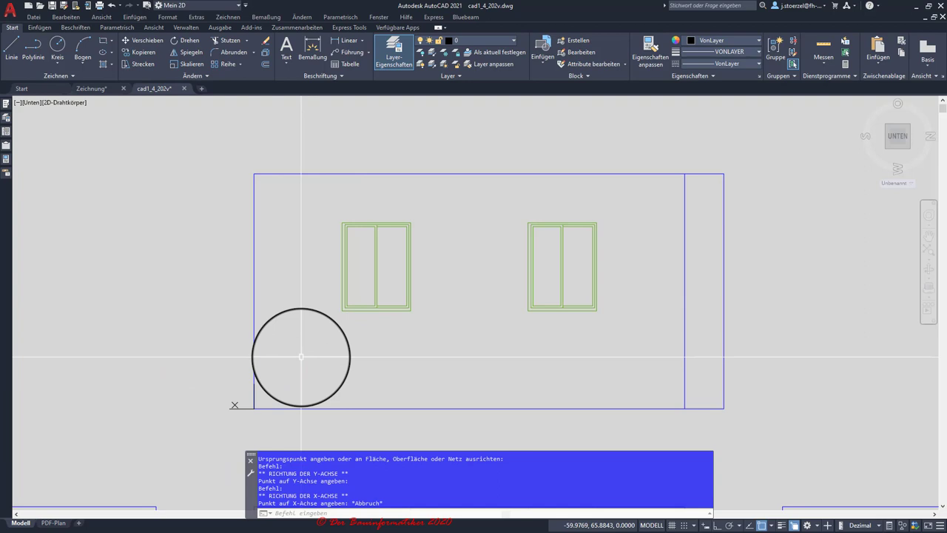
key(Escape)
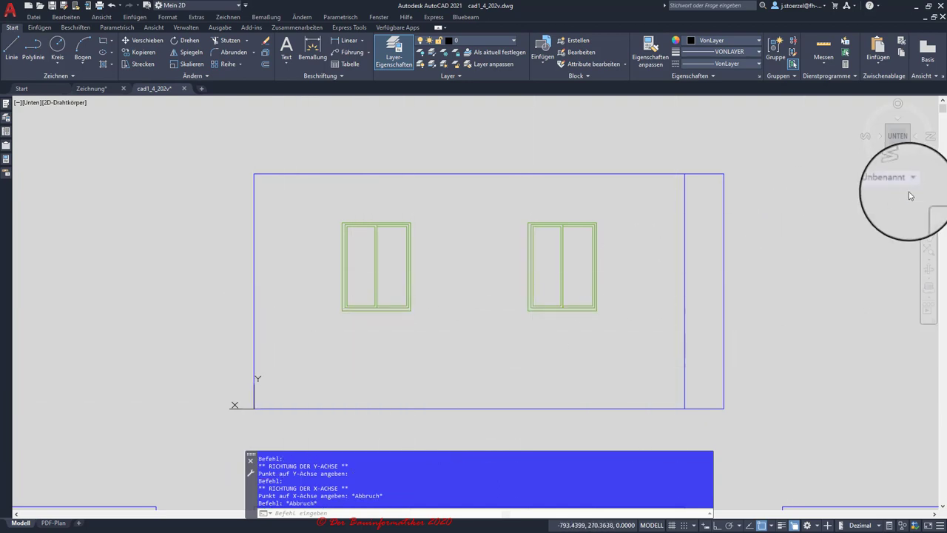
click(891, 178)
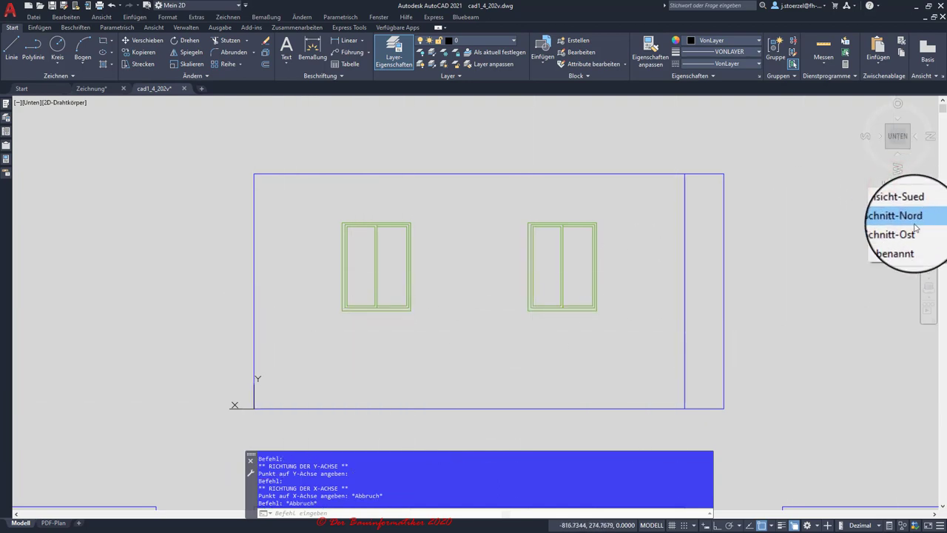
click(913, 226)
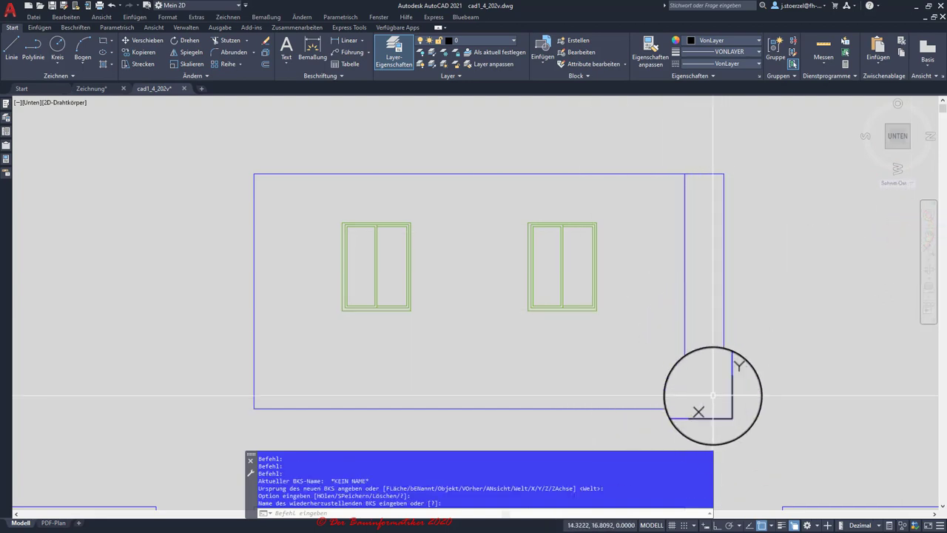
middle_drag(567, 271, 509, 270)
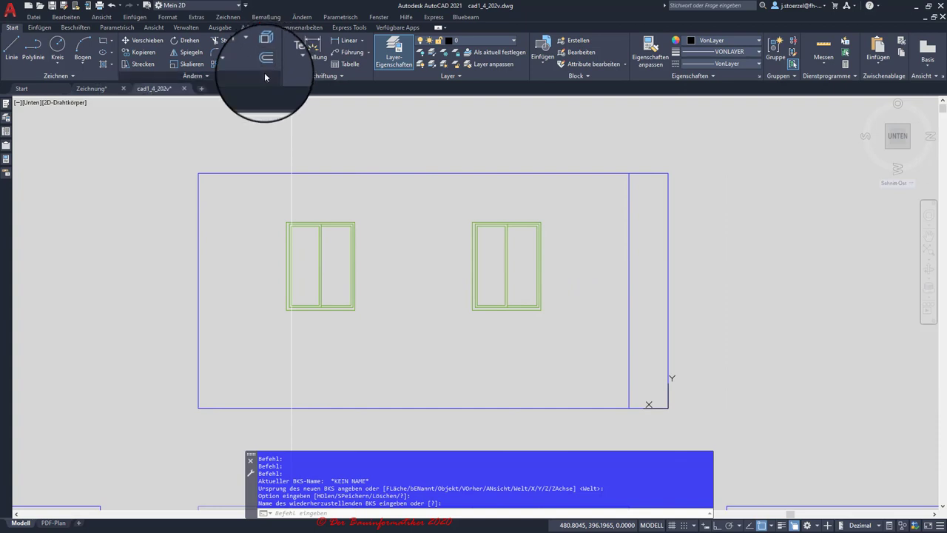
Save view Ansicht-Ost with UCS Schnitt-Ost, windowed around the east elevation, then zoom out
click(102, 17)
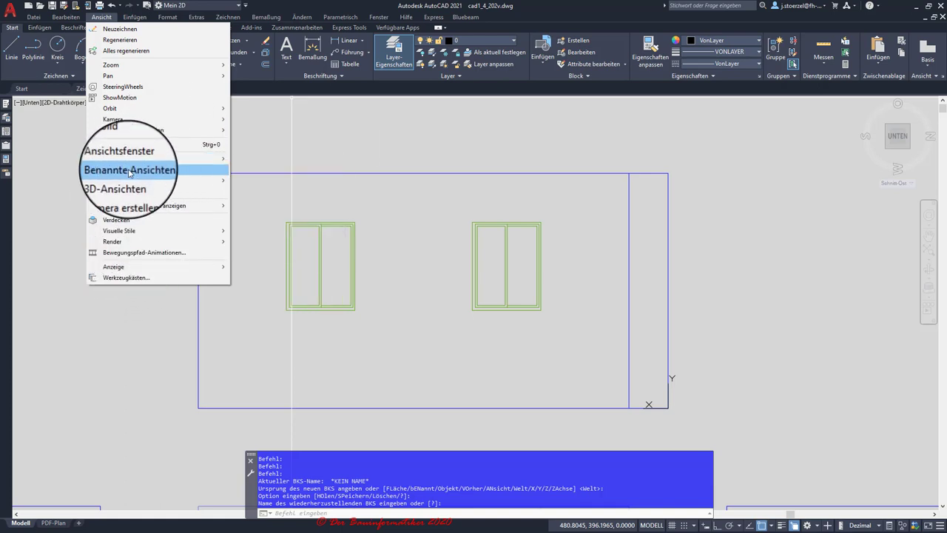
click(129, 173)
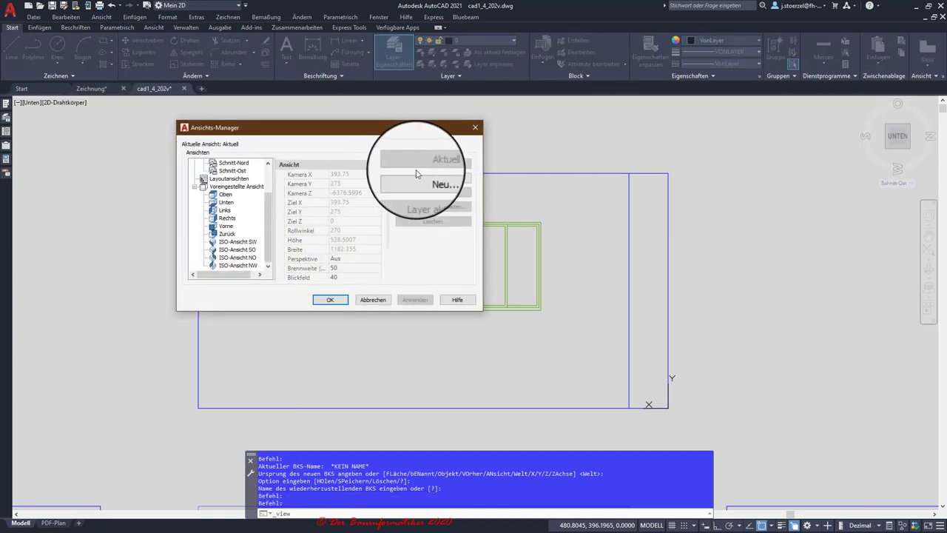
click(426, 181)
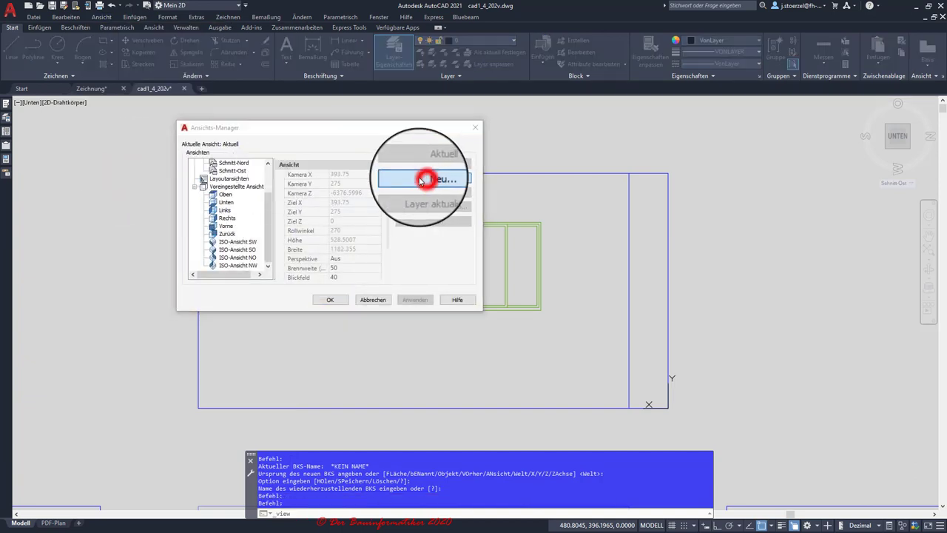
click(529, 91)
text(Ansicht-Ost)
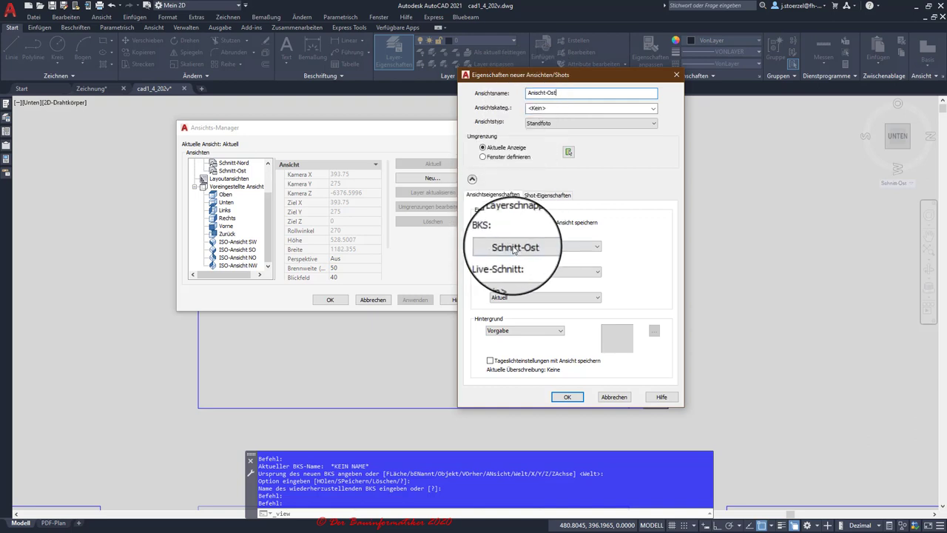
click(569, 154)
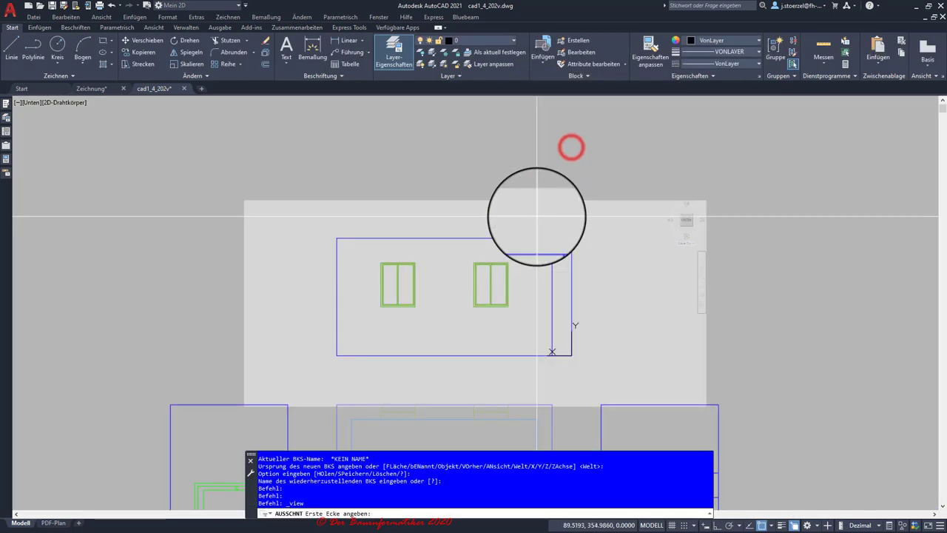
click(334, 235)
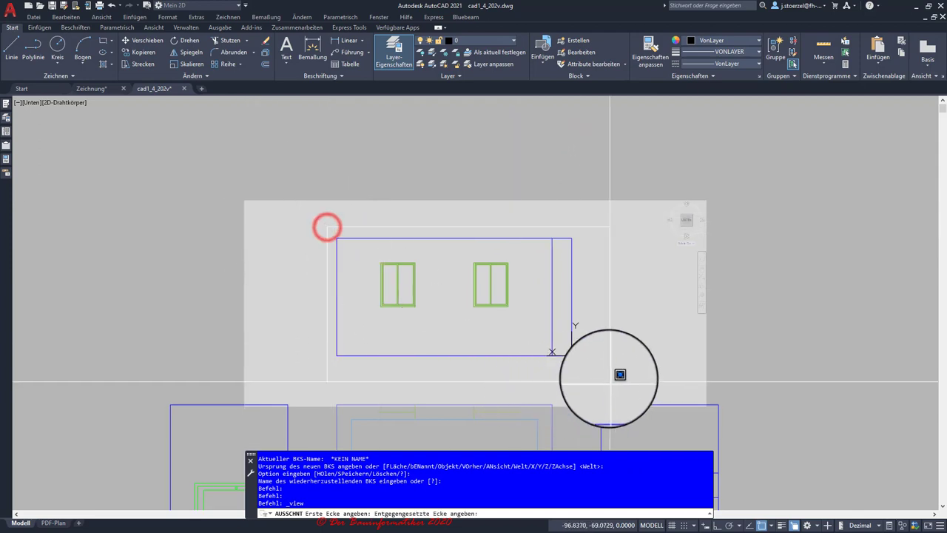
click(582, 362)
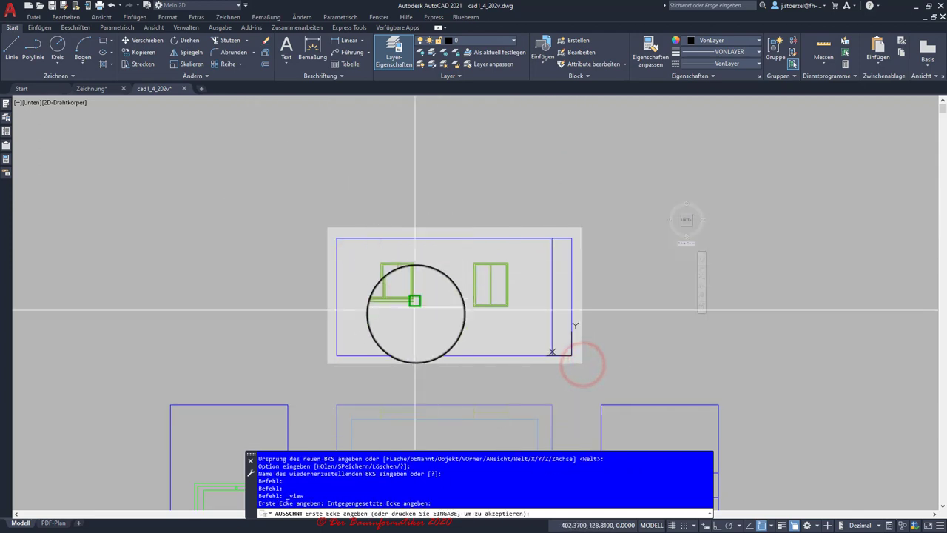
key(Return)
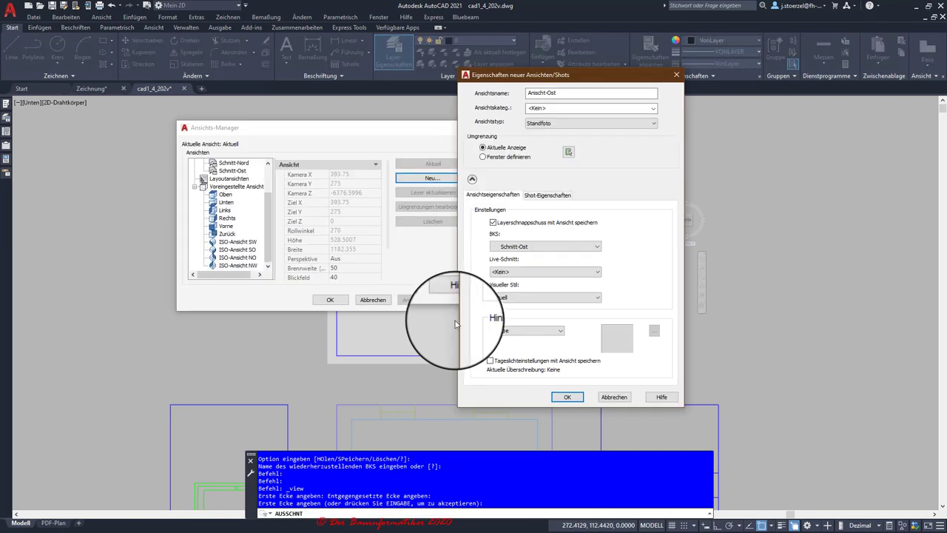
click(566, 394)
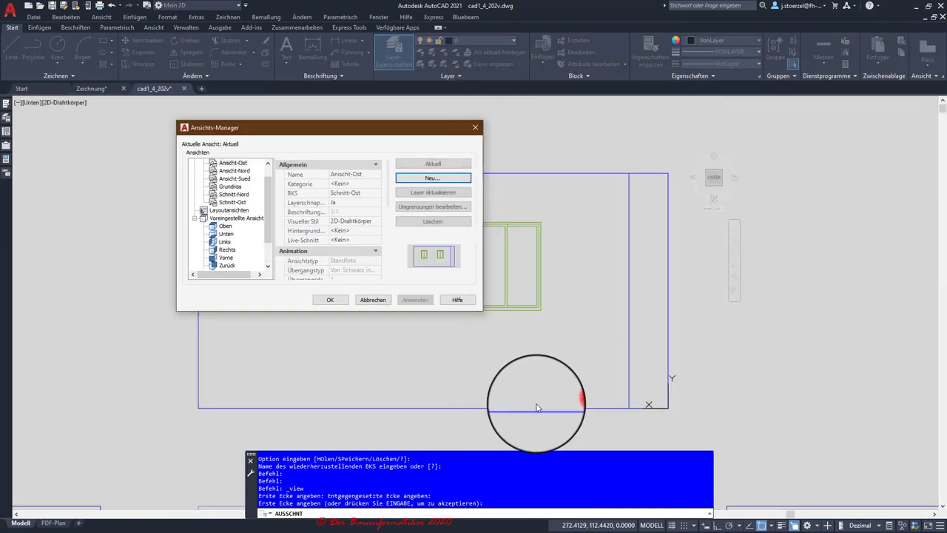
click(330, 299)
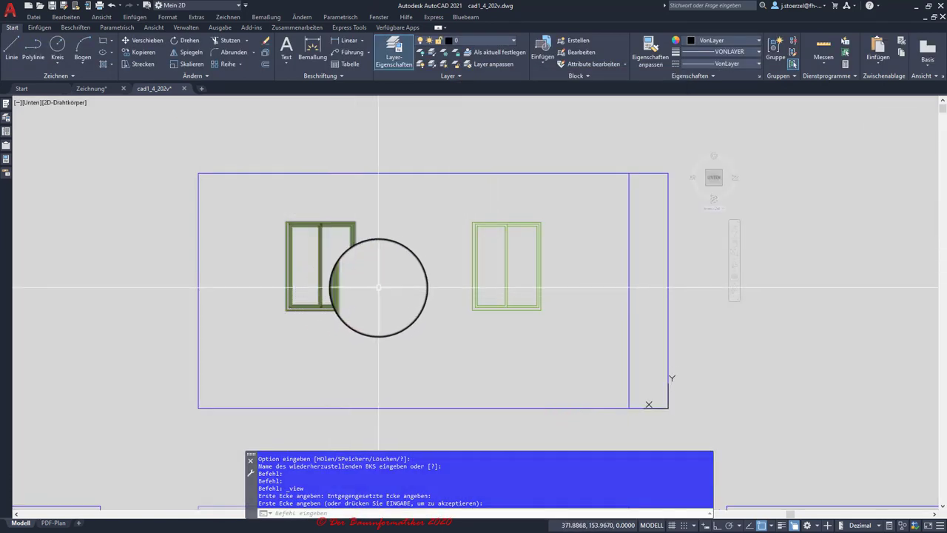
scroll(355, 293, down, 4)
mouse_move(370, 293)
middle_down()
mouse_move(385, 297)
mouse_move(338, 179)
mouse_move(385, 213)
middle_up()
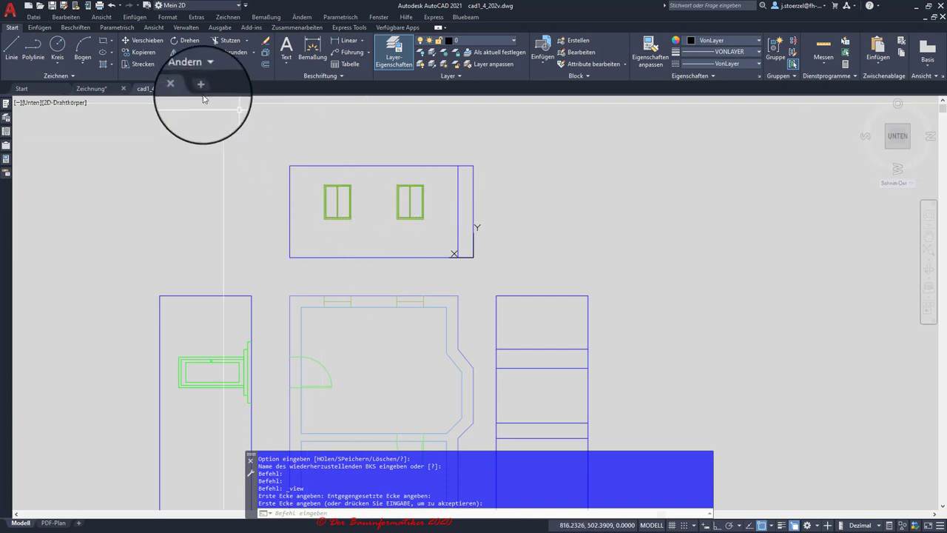
Open the View Manager from the Ansicht tab and select model view Ansicht-Ost
click(156, 32)
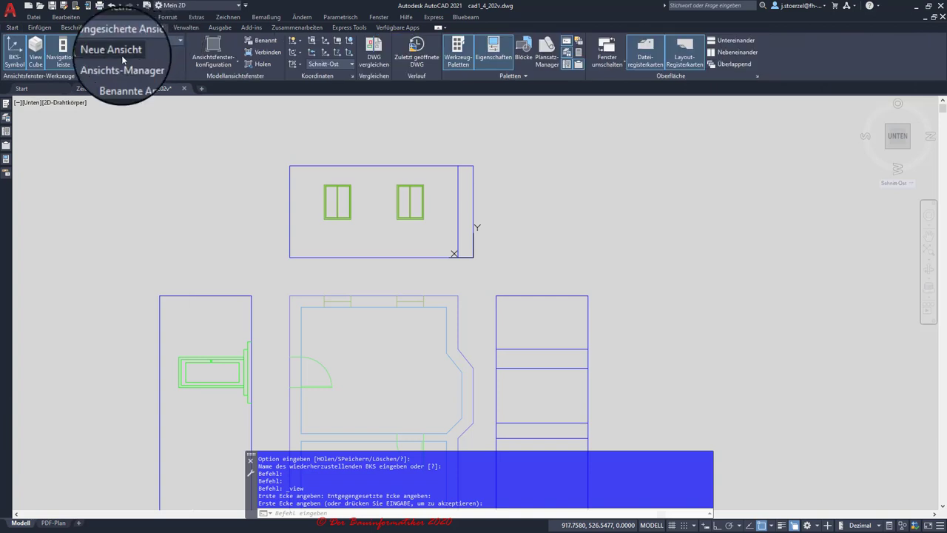
click(174, 43)
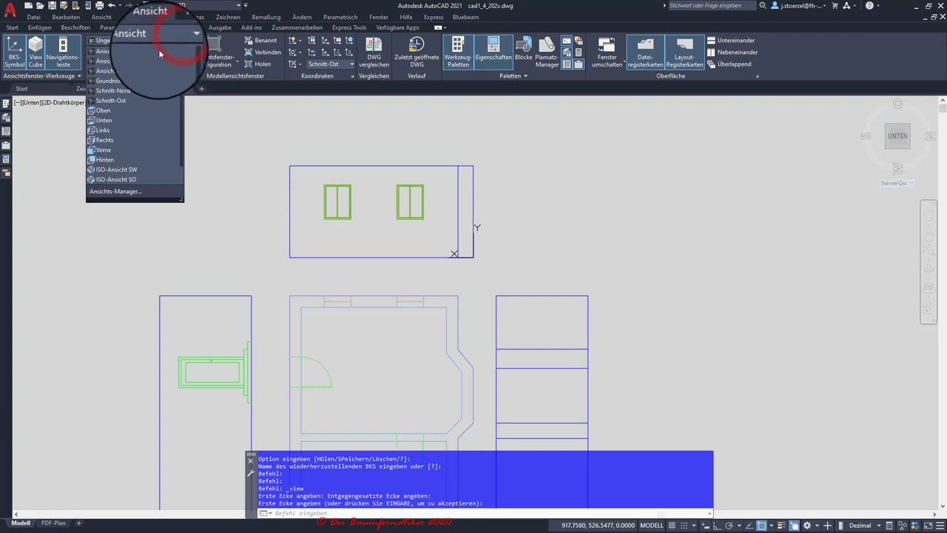
click(190, 37)
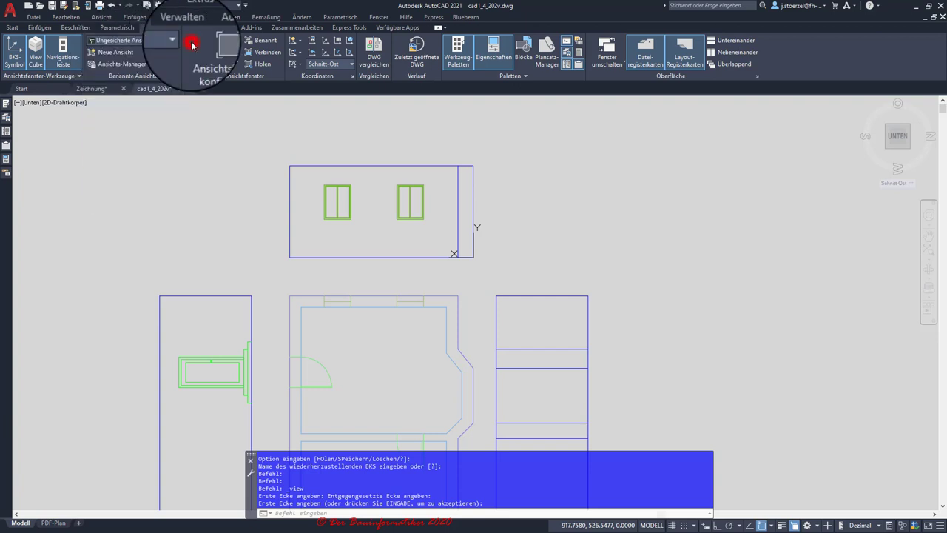
click(136, 64)
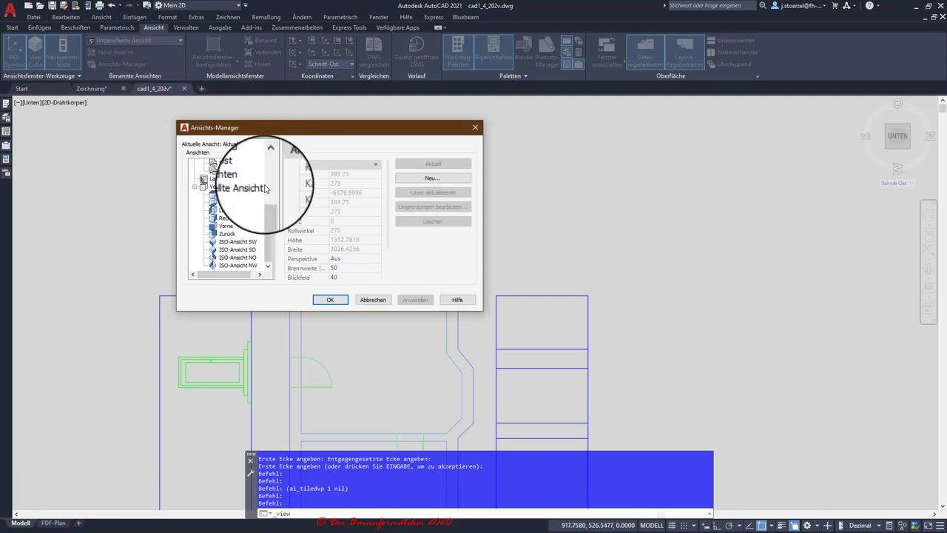
drag(269, 214, 267, 181)
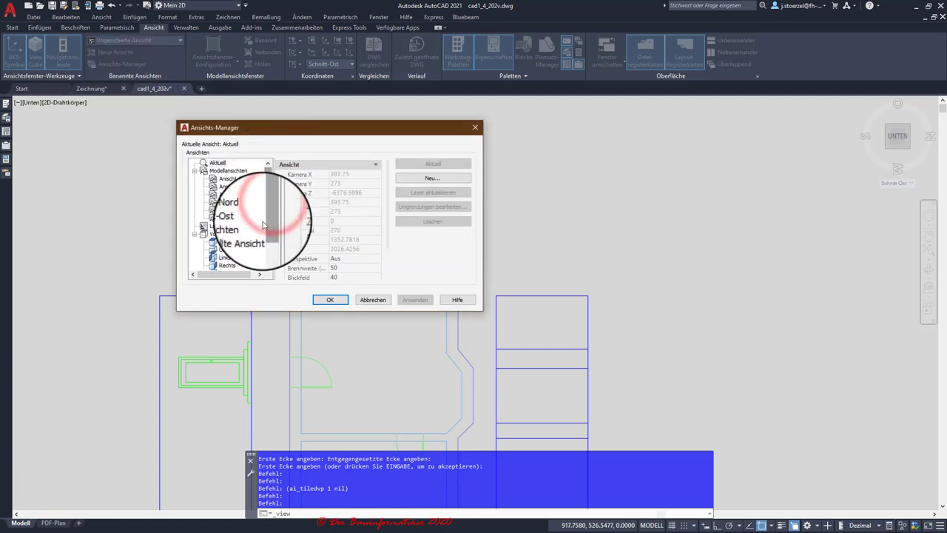
click(233, 181)
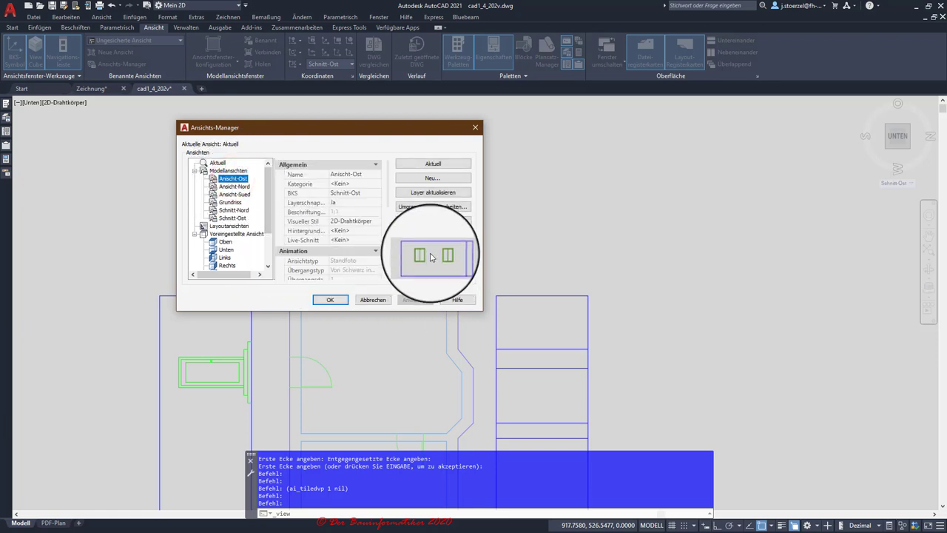
Keep Ansicht-Ost's UCS as Schnitt-Ost and update the layer settings stored with the view
click(365, 192)
click(376, 193)
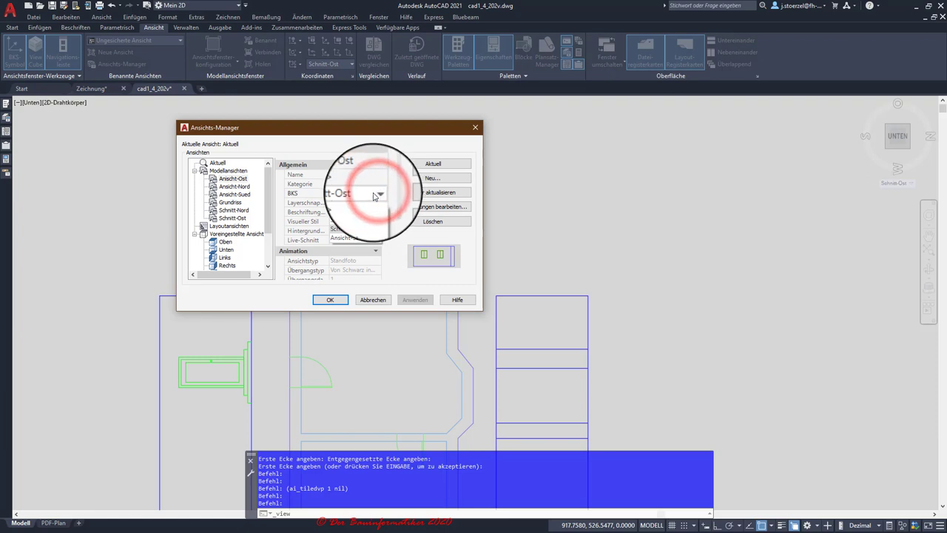
click(353, 219)
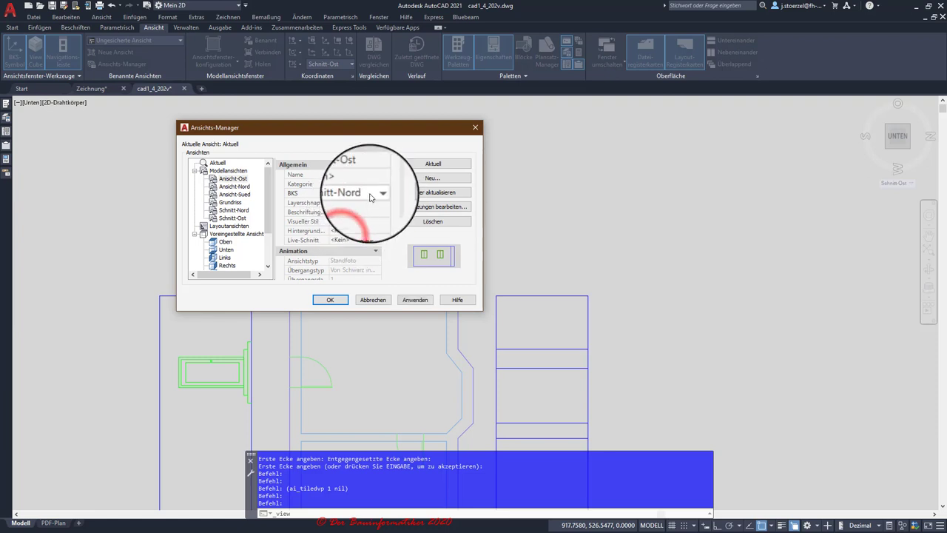
click(377, 194)
click(353, 225)
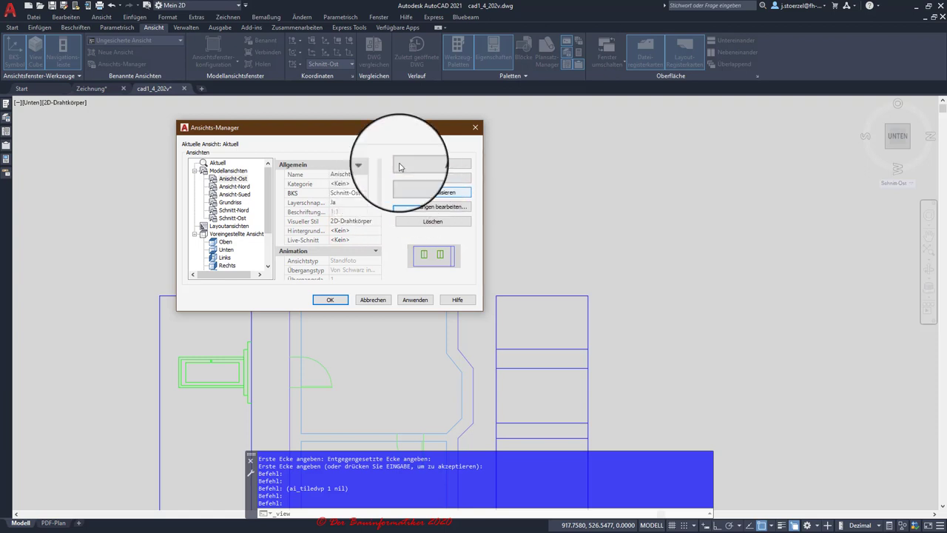
drag(380, 131, 697, 131)
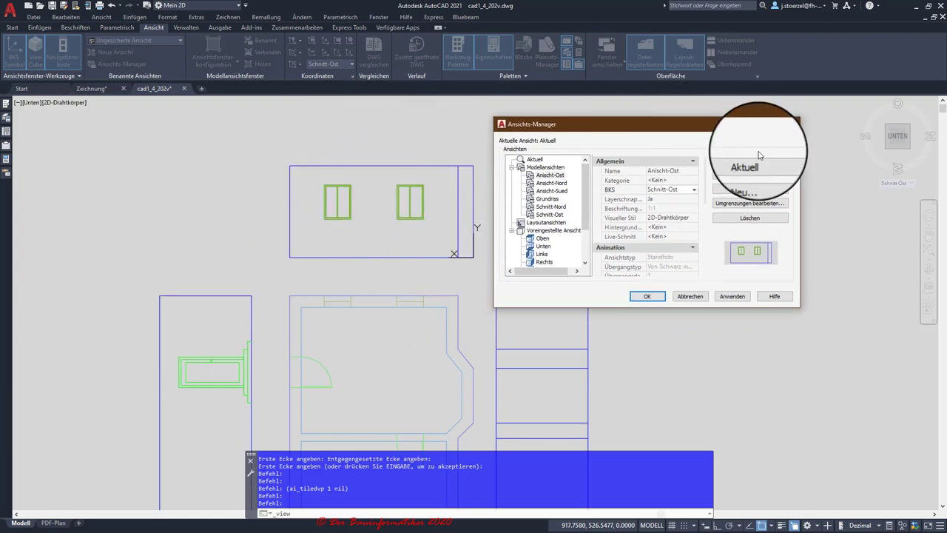
click(750, 188)
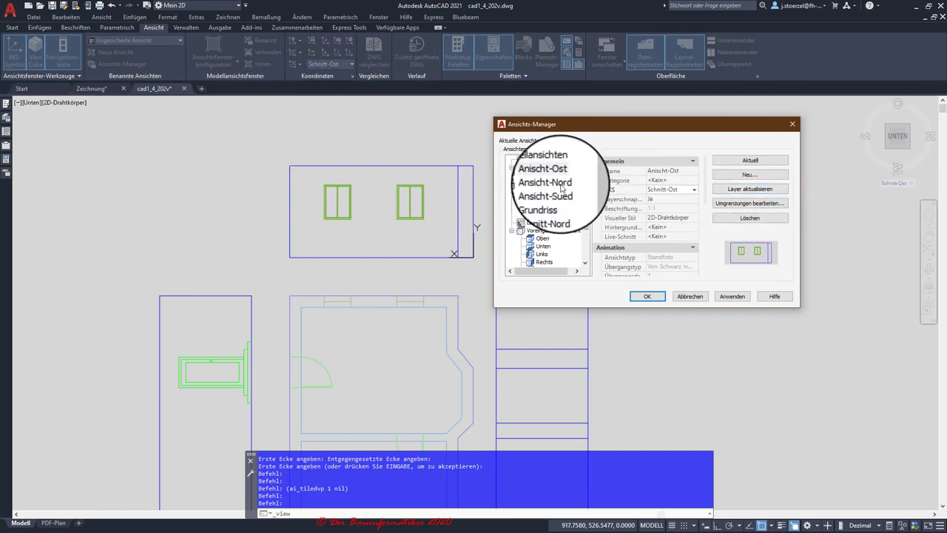
click(751, 188)
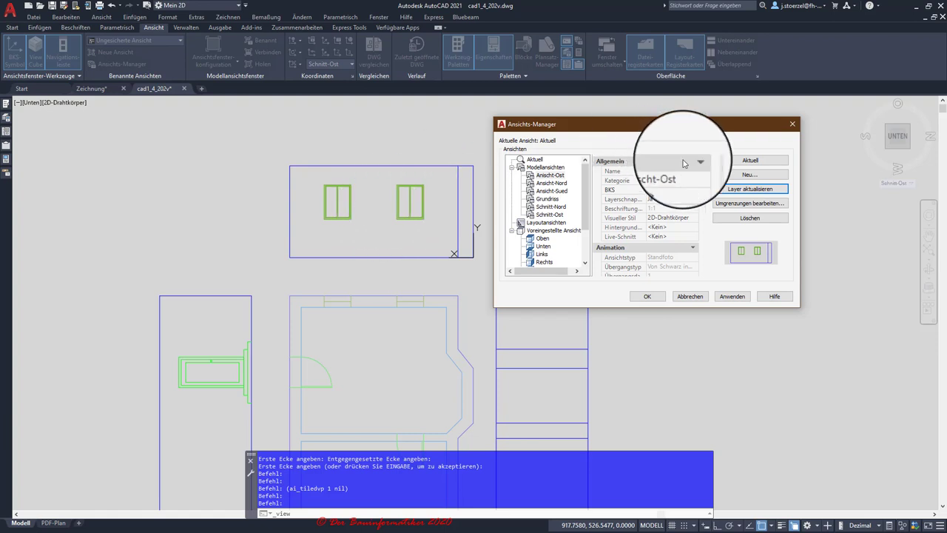
Redraw Ansicht-Ost's boundary as a window tightly around the east elevation and apply with OK
click(753, 204)
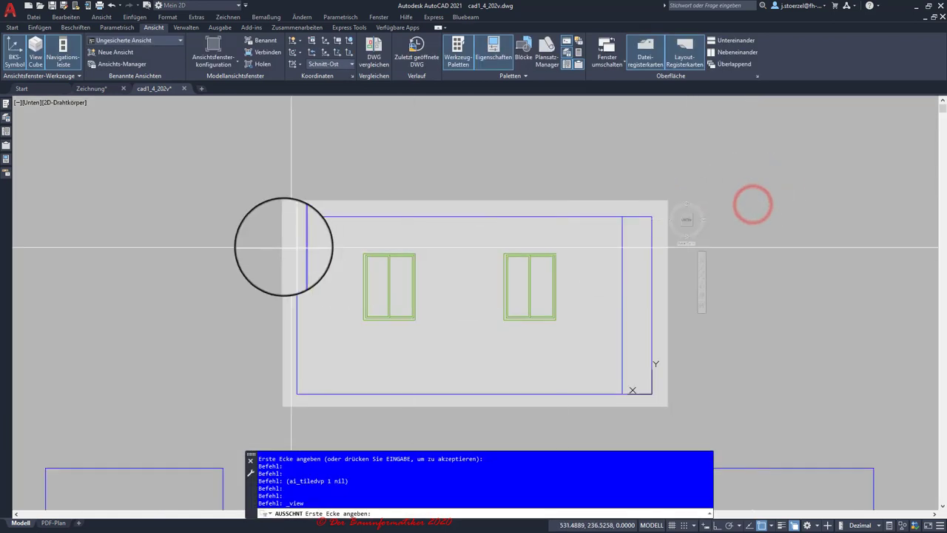
click(289, 208)
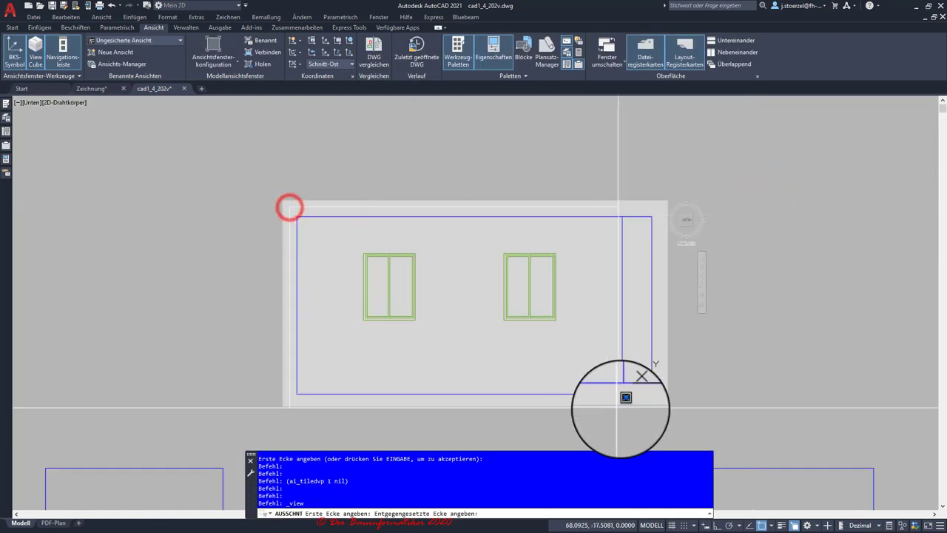
click(667, 390)
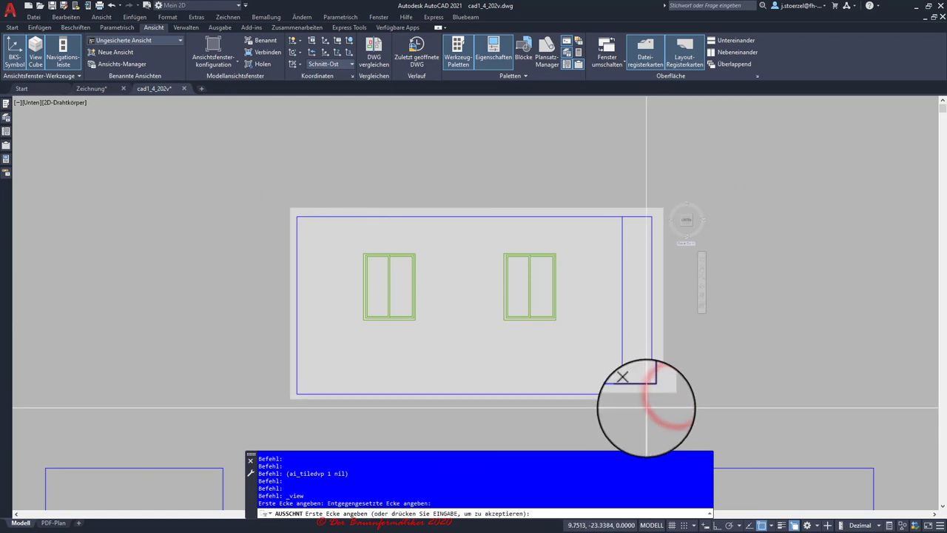
key(Return)
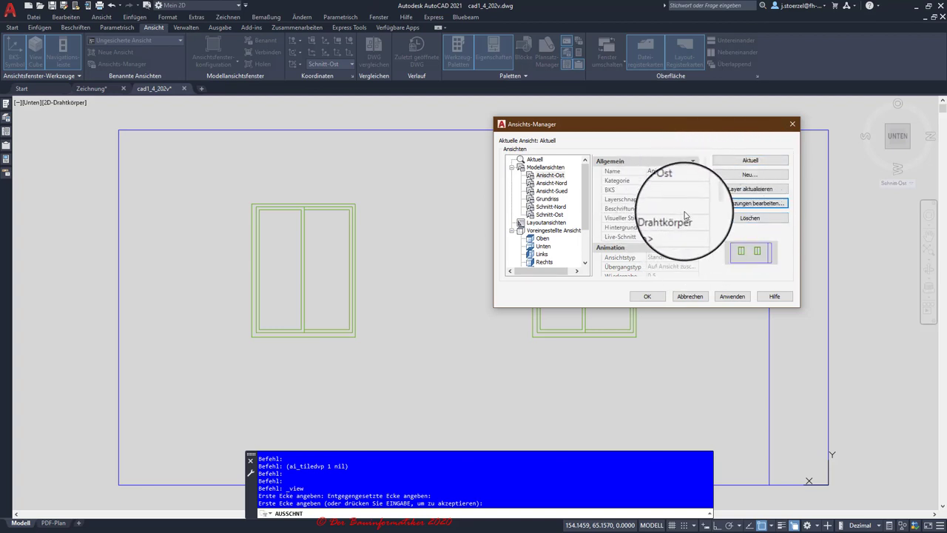
click(681, 219)
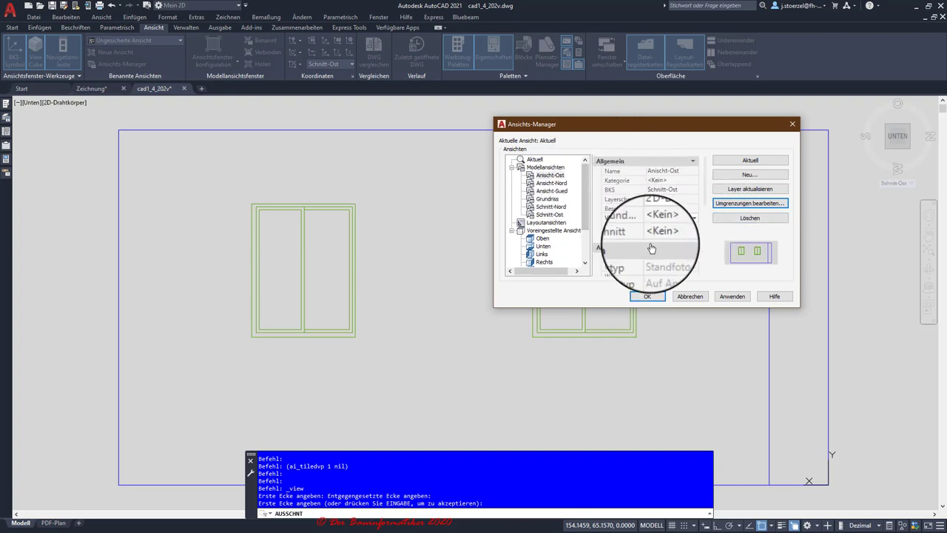
click(648, 298)
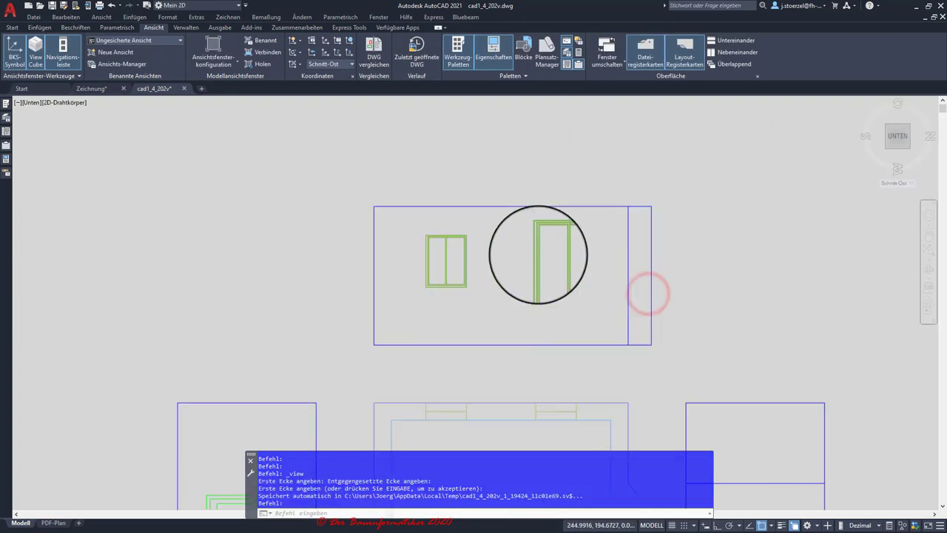
Restore the saved view Schnitt-Nord from the viewport's custom model views
scroll(511, 274, down, 2)
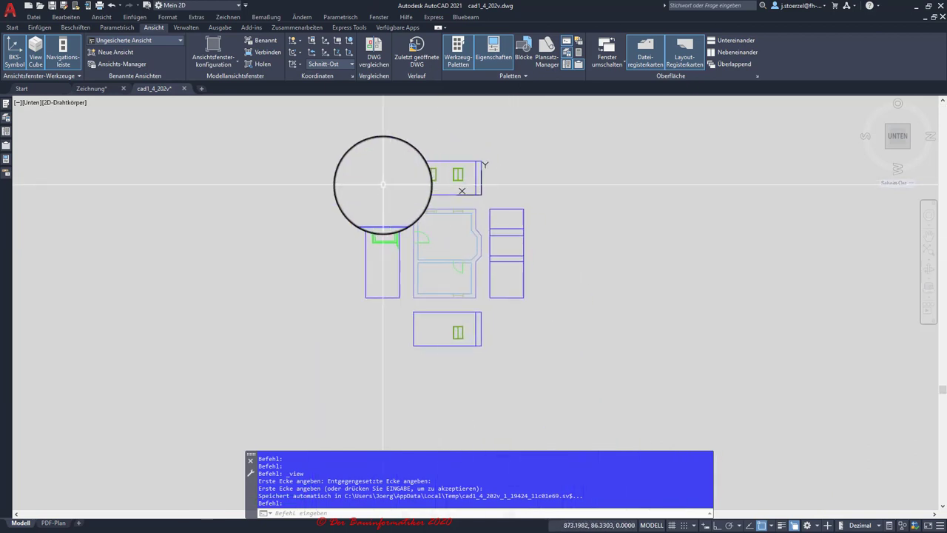
scroll(380, 194, up, 2)
middle_drag(372, 180, 295, 181)
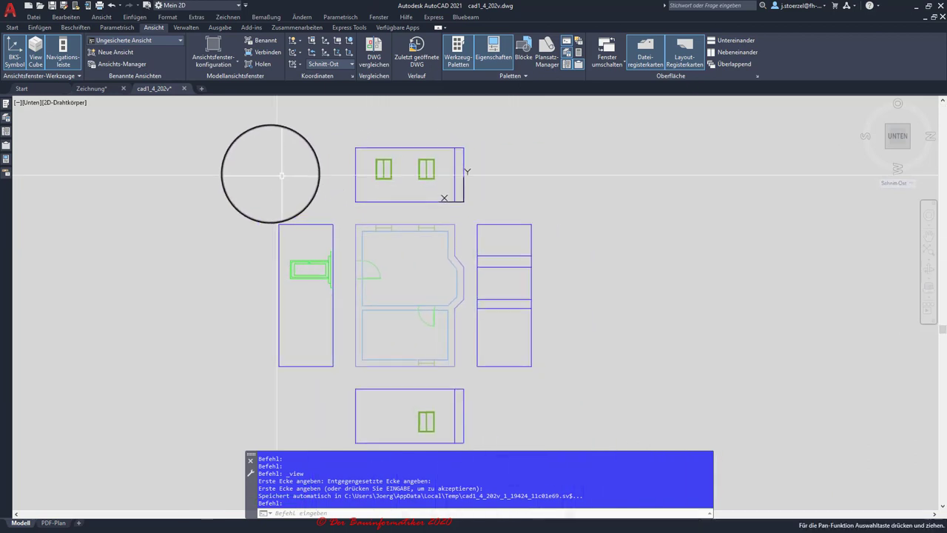
click(155, 43)
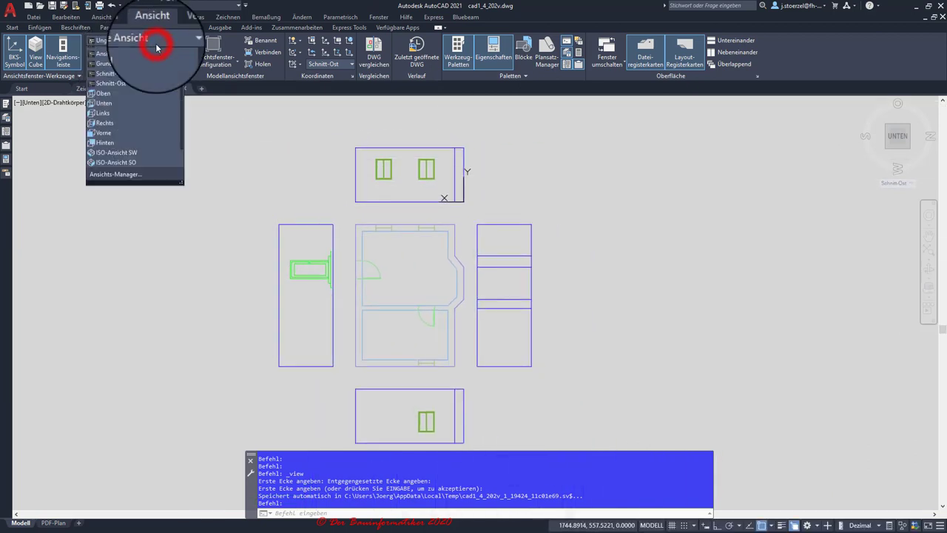
click(37, 106)
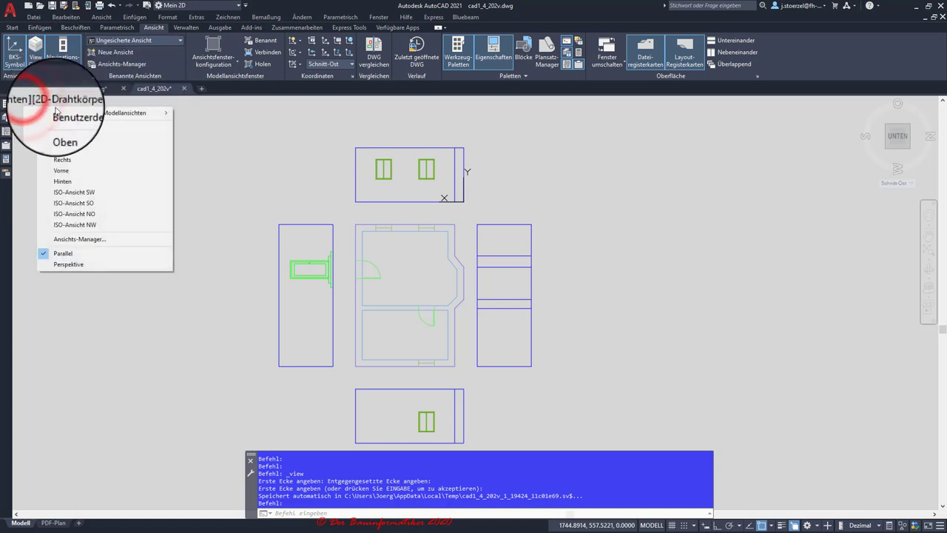
click(89, 113)
mouse_move(110, 112)
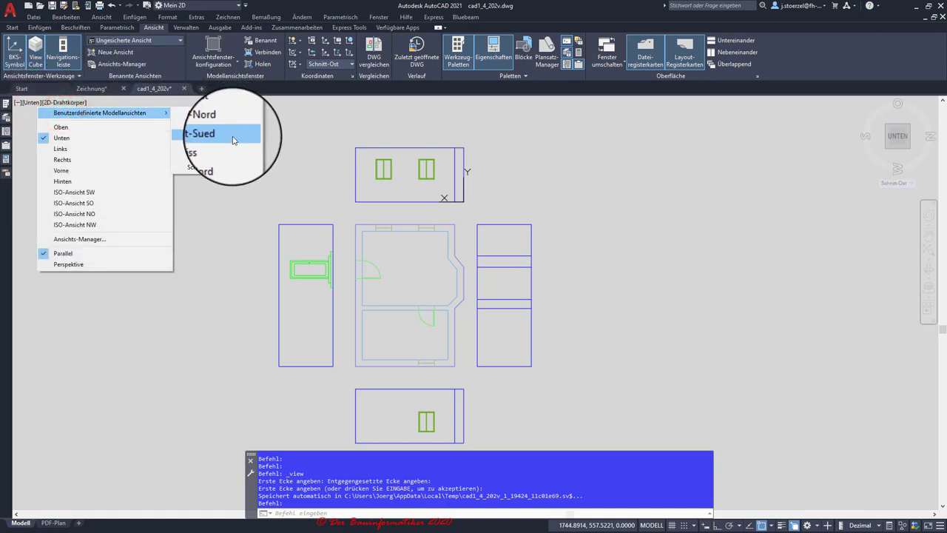
click(212, 156)
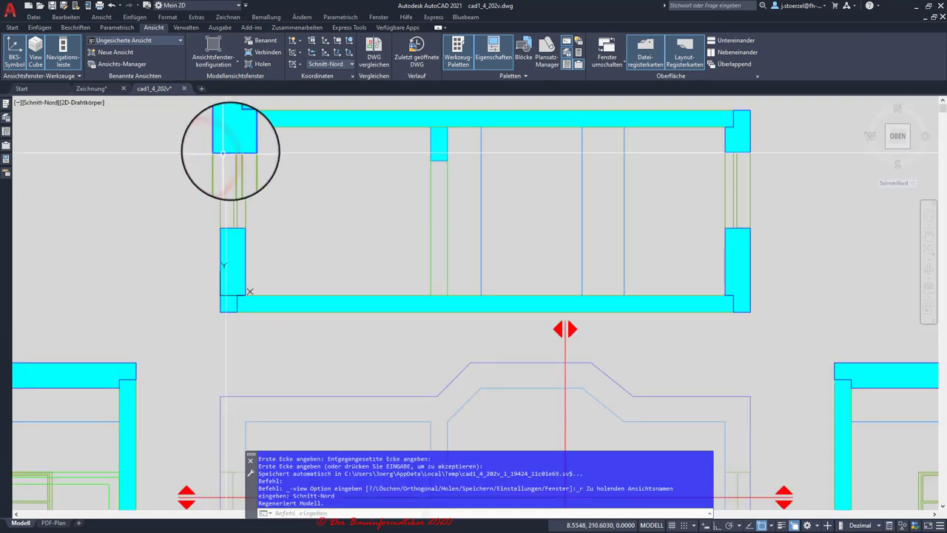
Zoom out and pan to survey the floor plan and surrounding sections
scroll(290, 186, down, 4)
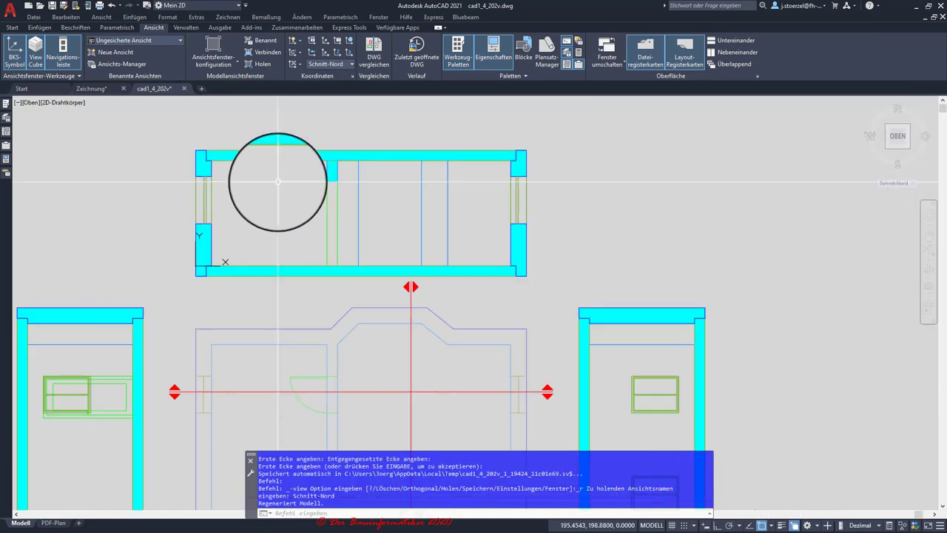
scroll(277, 179, down, 2)
scroll(281, 186, down, 1)
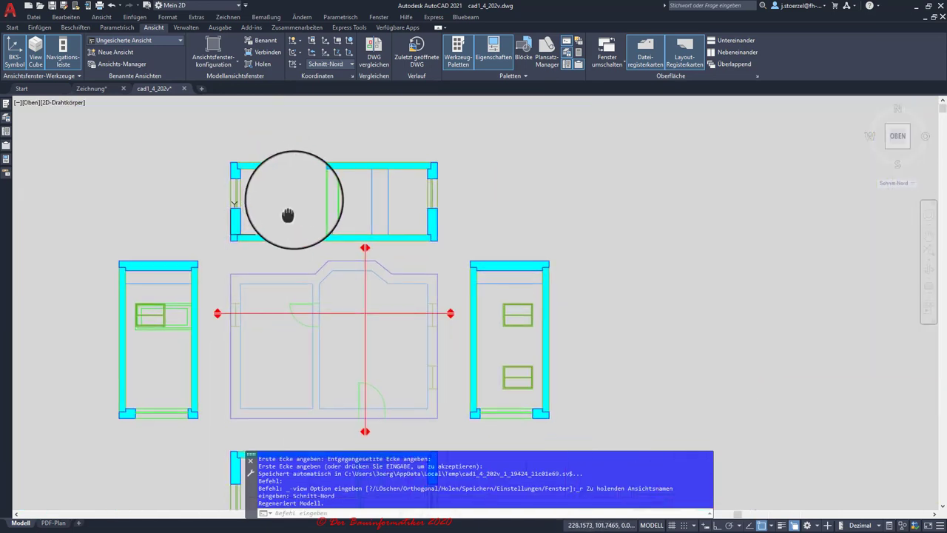
middle_drag(286, 211, 315, 148)
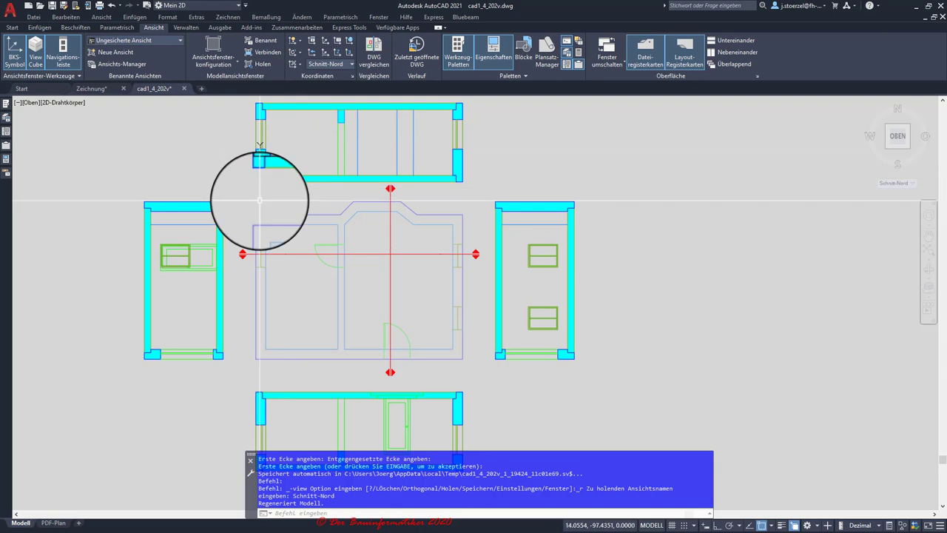
middle_drag(259, 202, 299, 205)
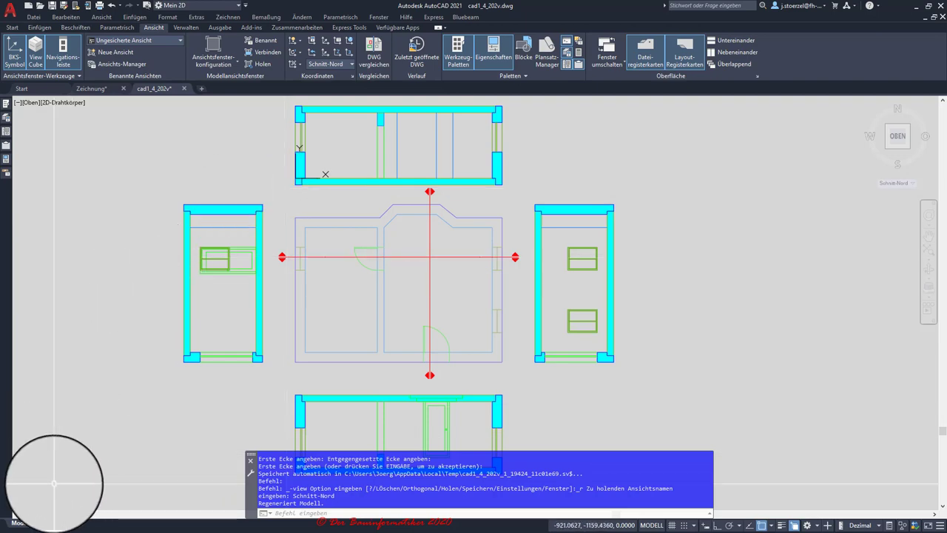
Insert Schnitt-Ost as a viewport near the top of the PDF-Plan sheet, then return to Model
click(48, 524)
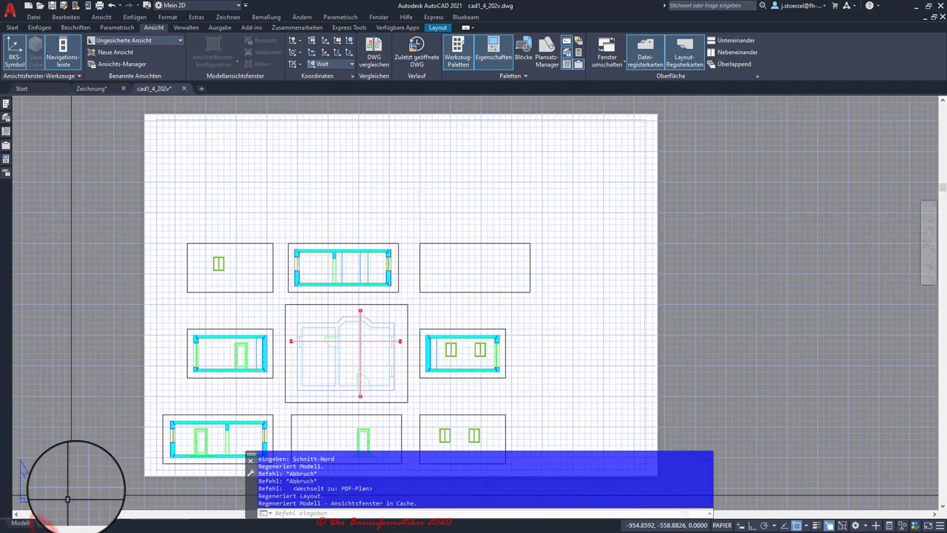
middle_drag(348, 208, 288, 150)
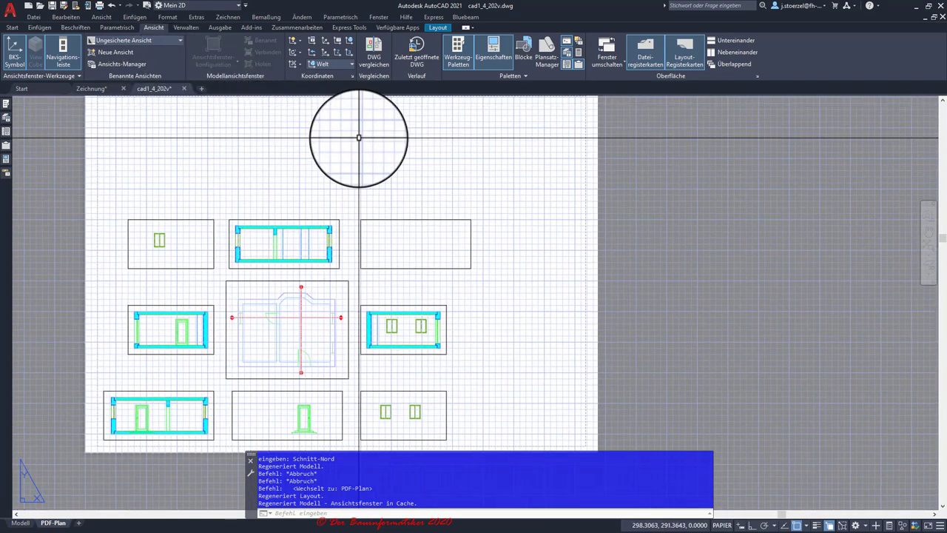
click(438, 28)
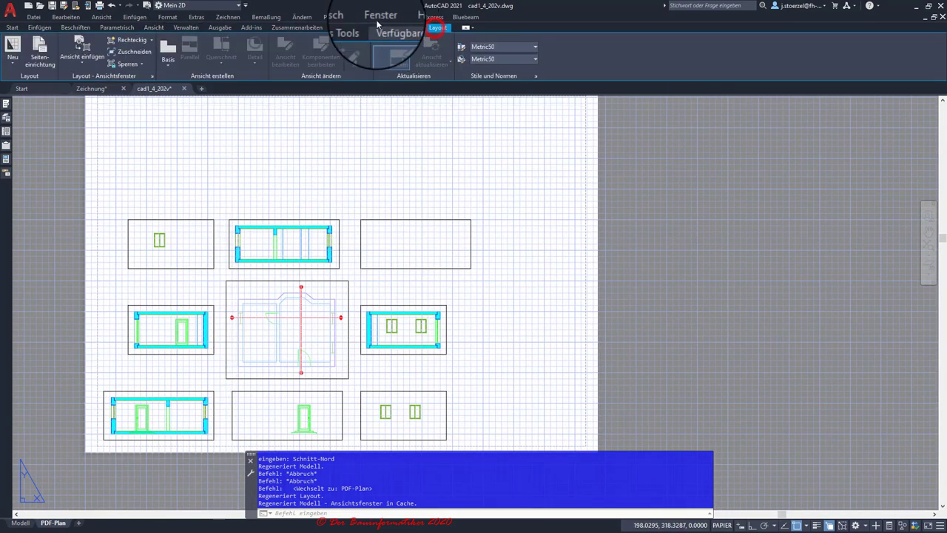
click(82, 67)
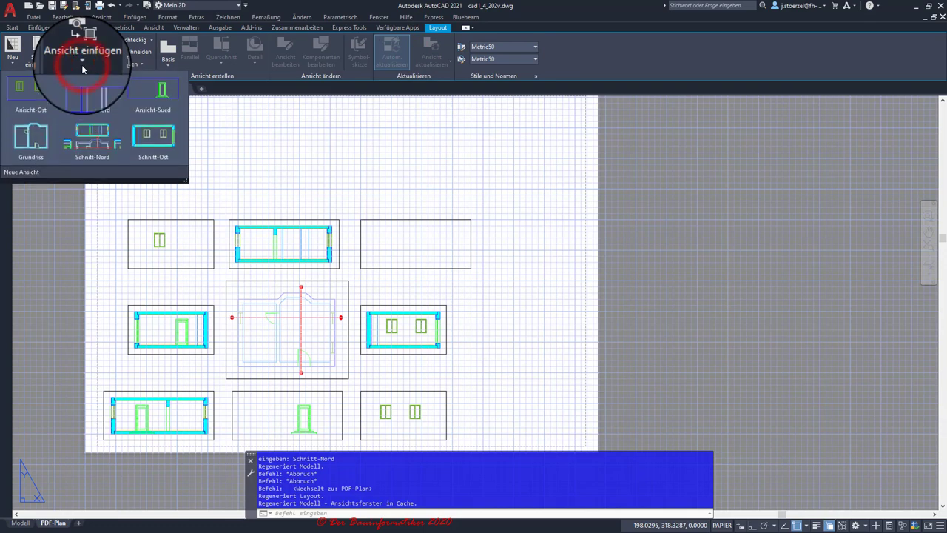
click(134, 137)
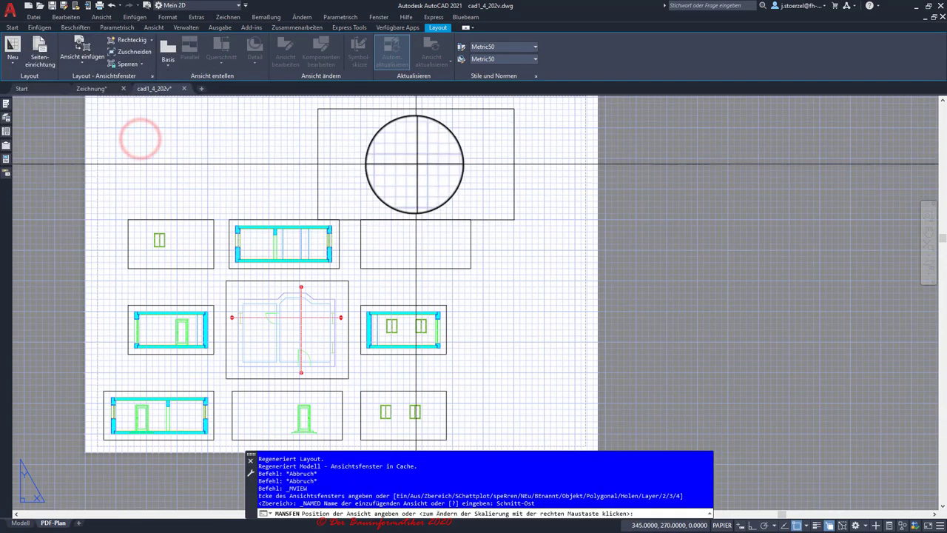
middle_drag(407, 239, 394, 328)
click(375, 244)
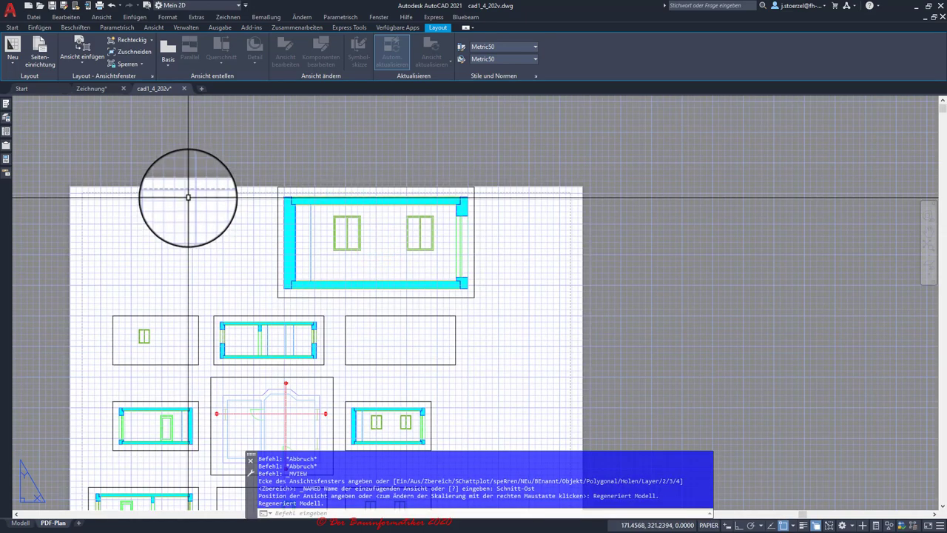
scroll(188, 198, up, 2)
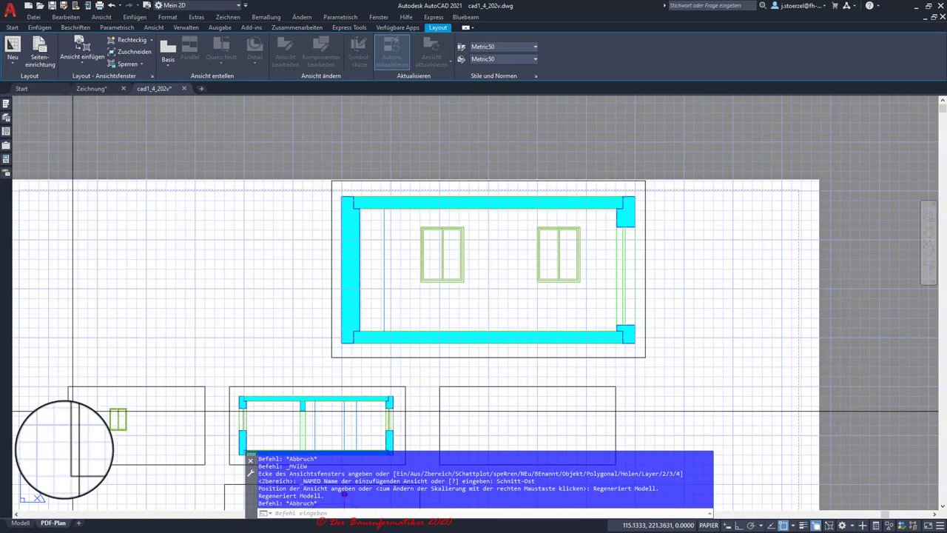
click(18, 523)
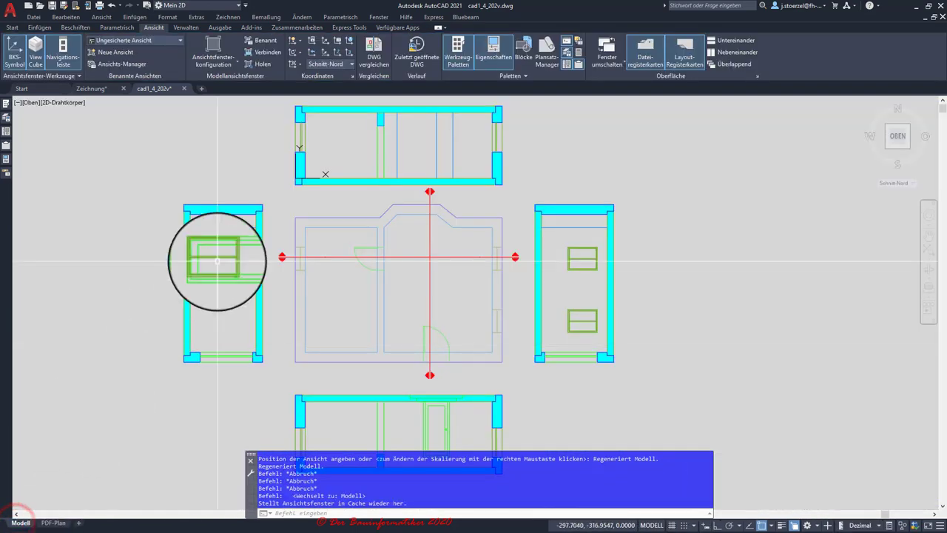